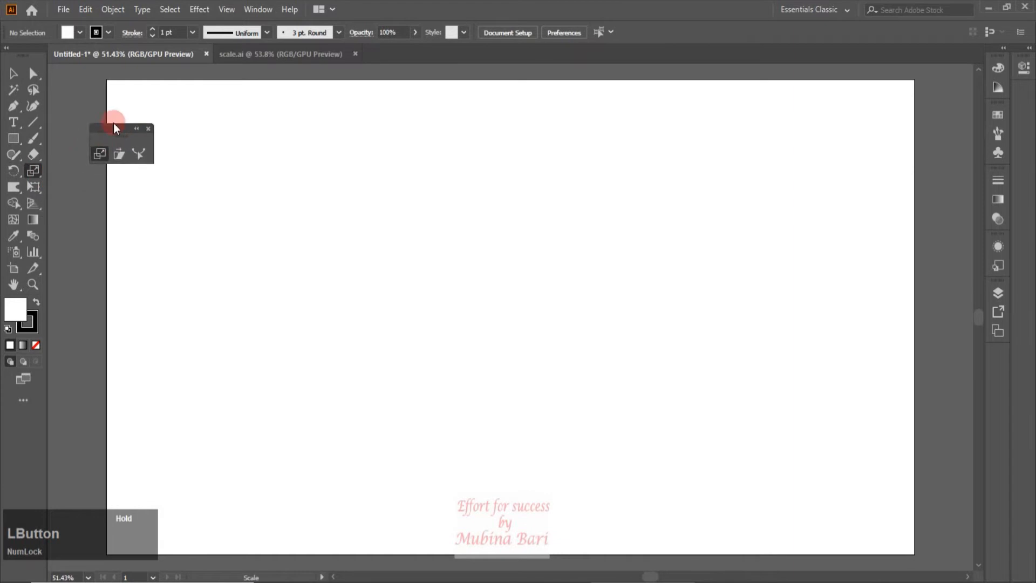
Draw a rectangle about 391 by 329 px on the left half of the artboard
left_click(151, 132)
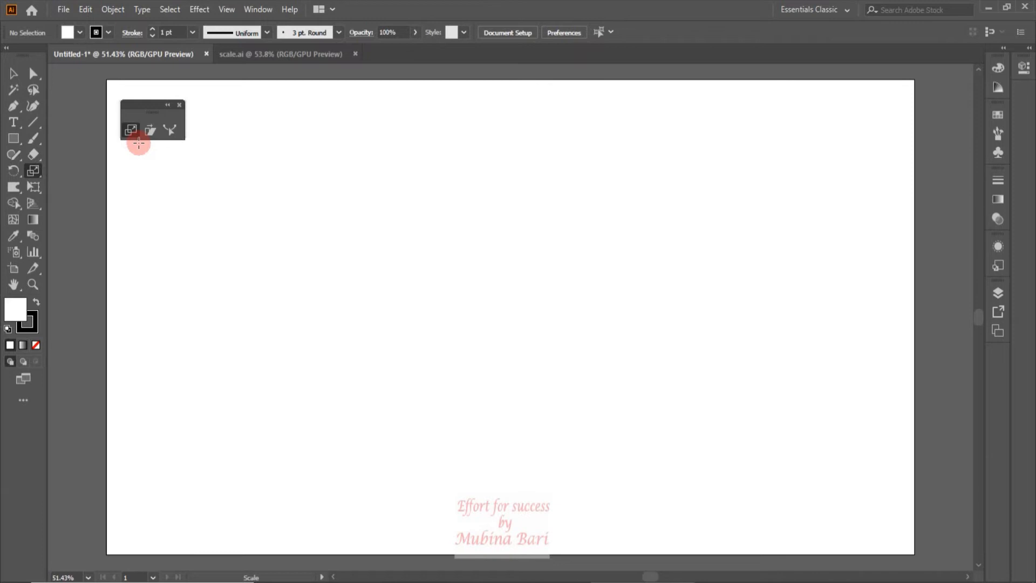
left_click(14, 138)
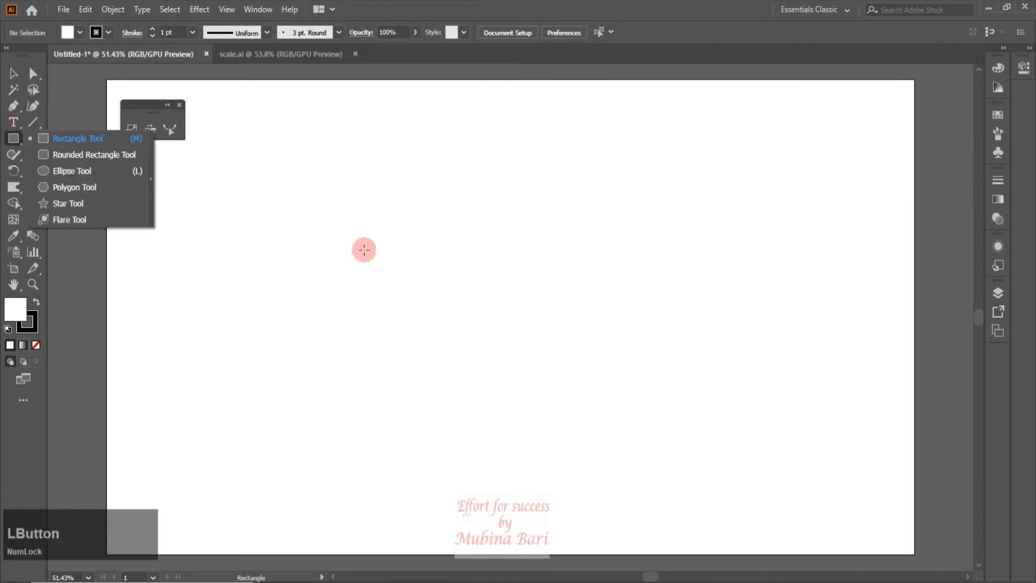
left_click_drag(69, 154, 69, 138)
left_click_drag(236, 232, 402, 378)
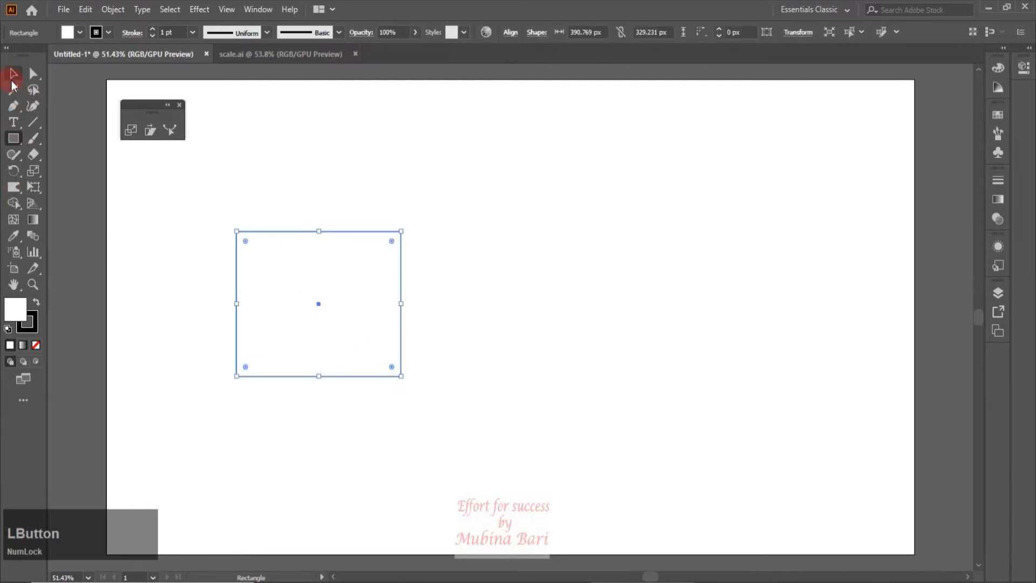
left_click(12, 74)
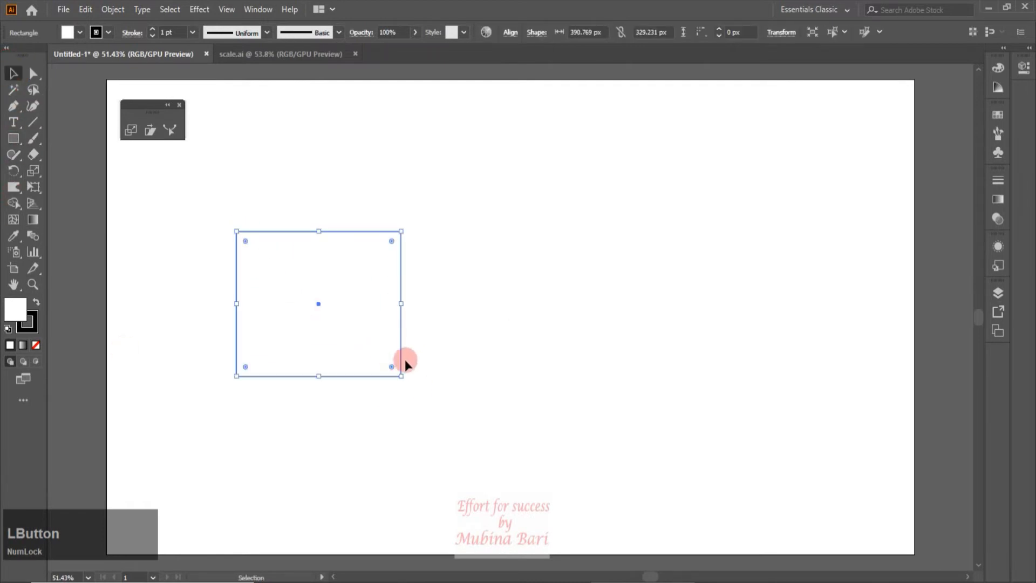
left_click_drag(399, 374, 507, 436)
key("ctrl+z")
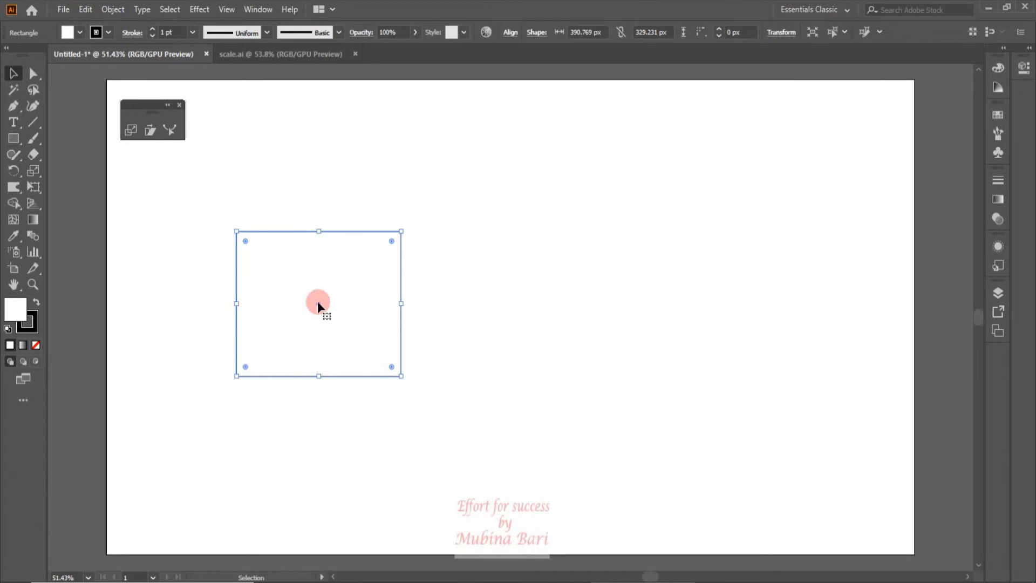
Scale the rectangle about its upper-left corner, flipping it to that corner's left side at about 190 by 344 px
left_click(131, 131)
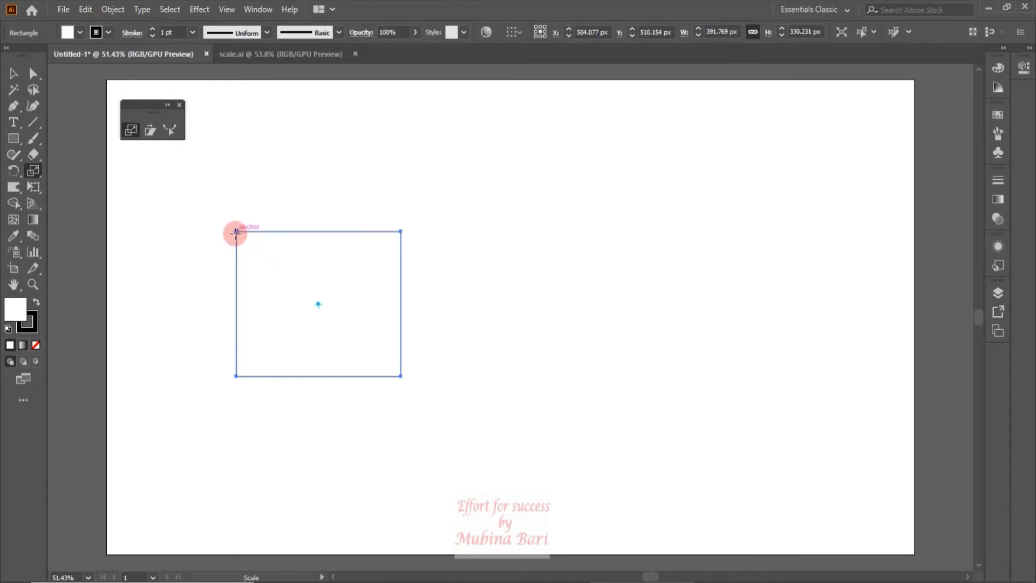
left_click_drag(235, 232, 237, 237)
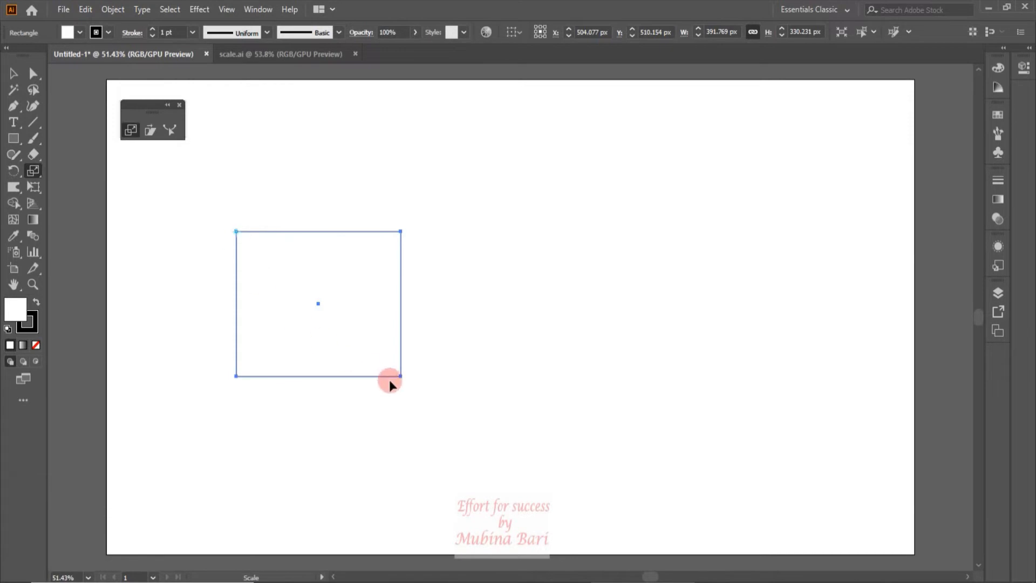
left_click_drag(401, 376, 155, 384)
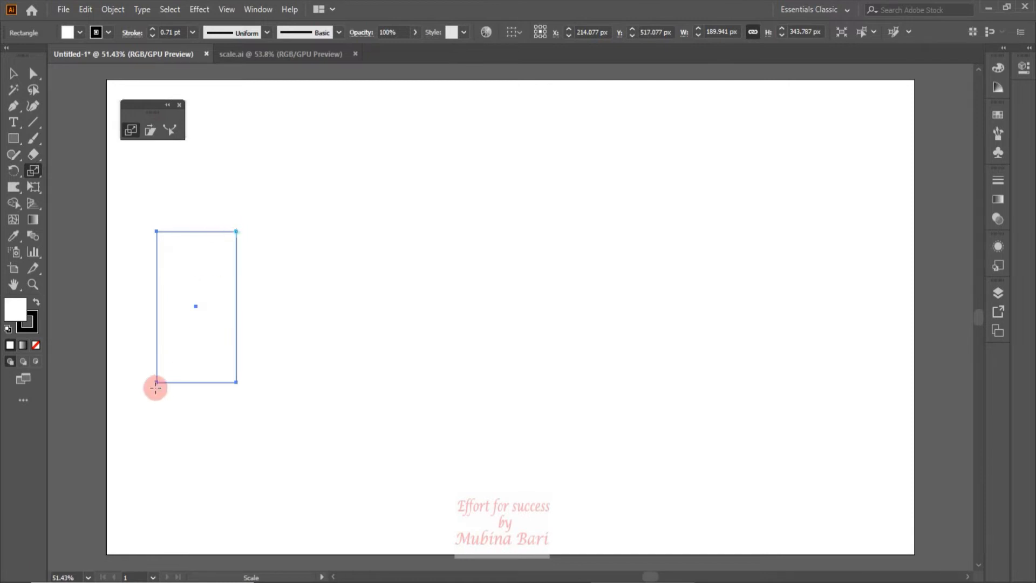
Scale a mirrored copy of the rectangle across its right edge into a vertical strip about 56 px wide
left_click_drag(156, 381, 260, 385)
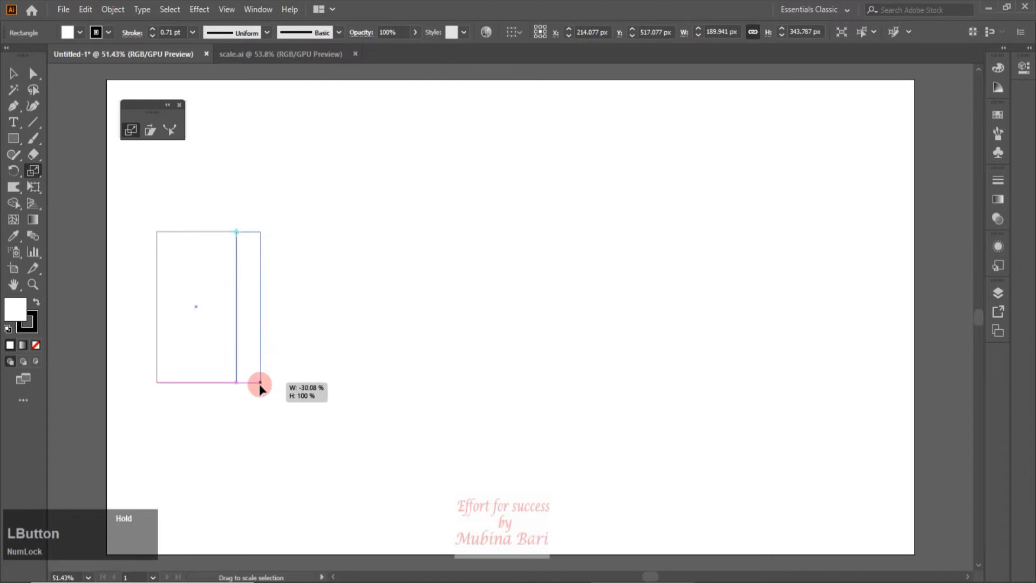
left_click_drag(259, 383, 260, 384)
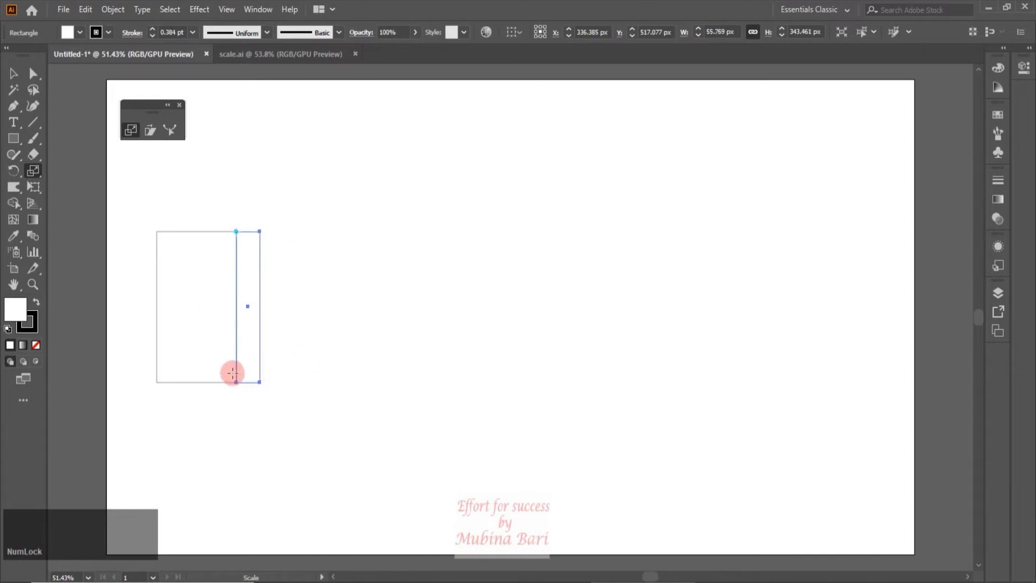
left_click(14, 73)
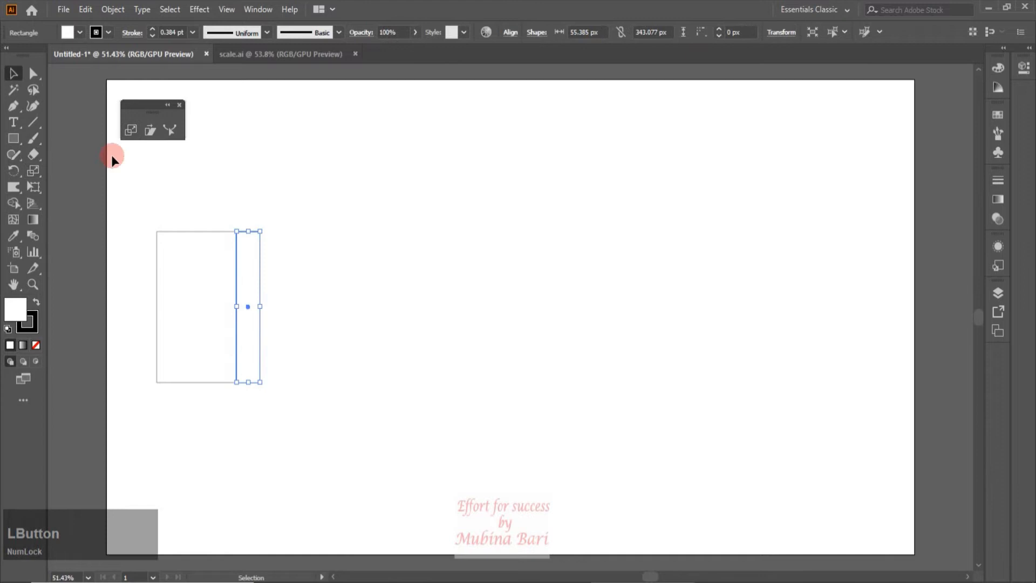
Scale a mirrored copy of the larger rectangle about its lower-right corner into a strip about 48 px high below it
left_click(166, 313)
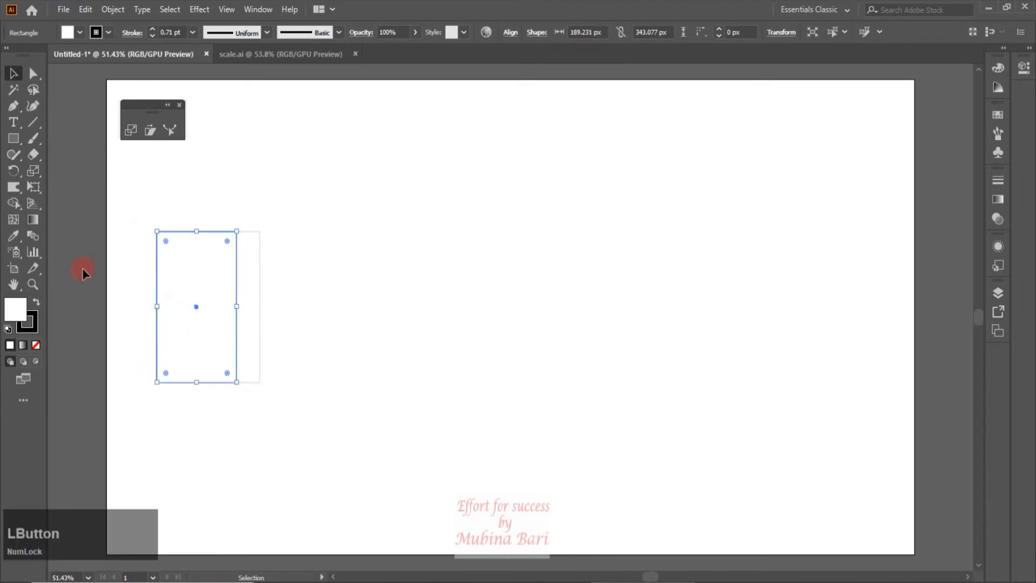
left_click(33, 172)
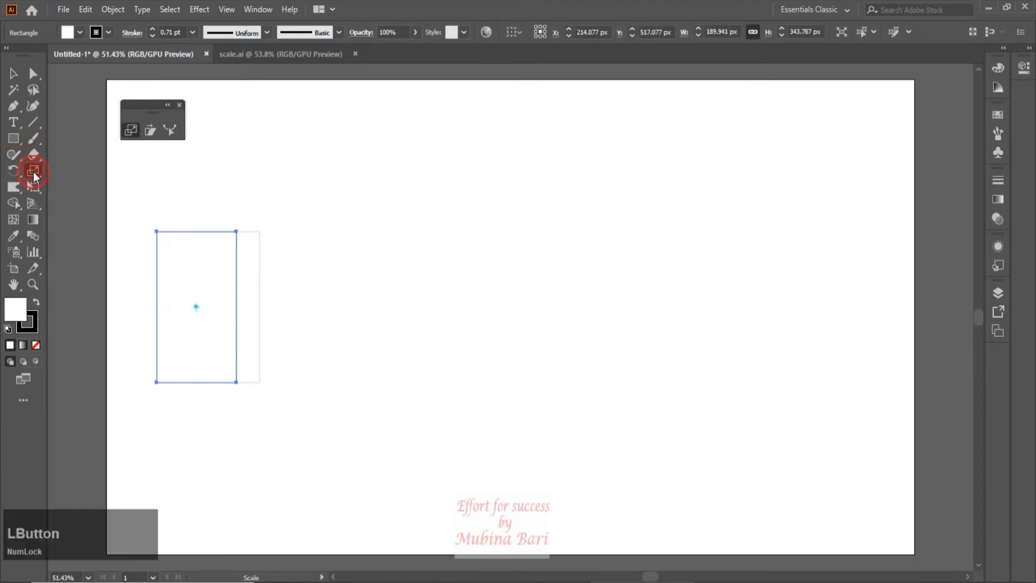
left_click(235, 383)
left_click_drag(153, 232, 152, 405)
key("v")
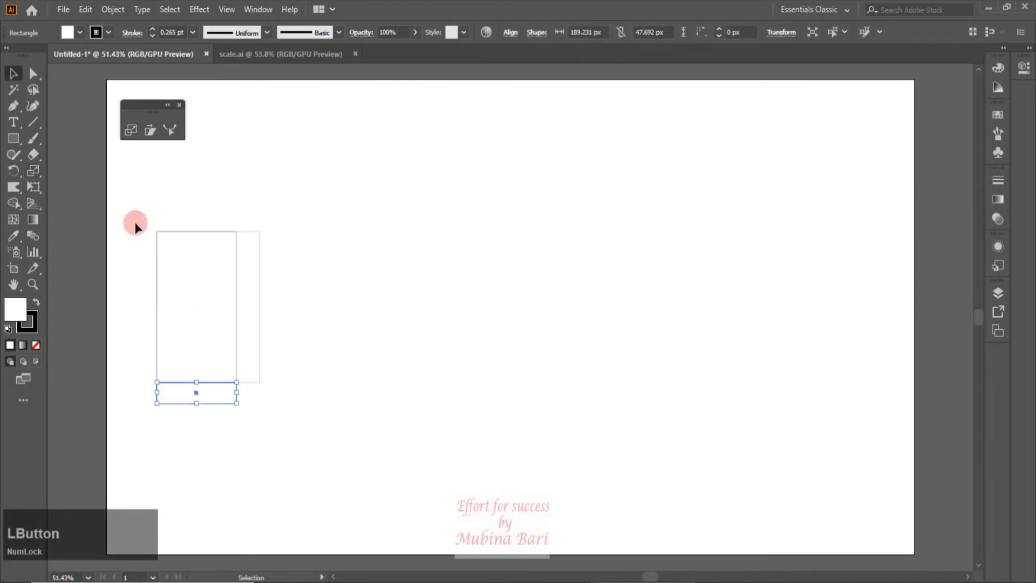
Set the stroke of all three rectangles to 4 pt and move them to the artboard's upper-right corner
left_click_drag(130, 206, 292, 439)
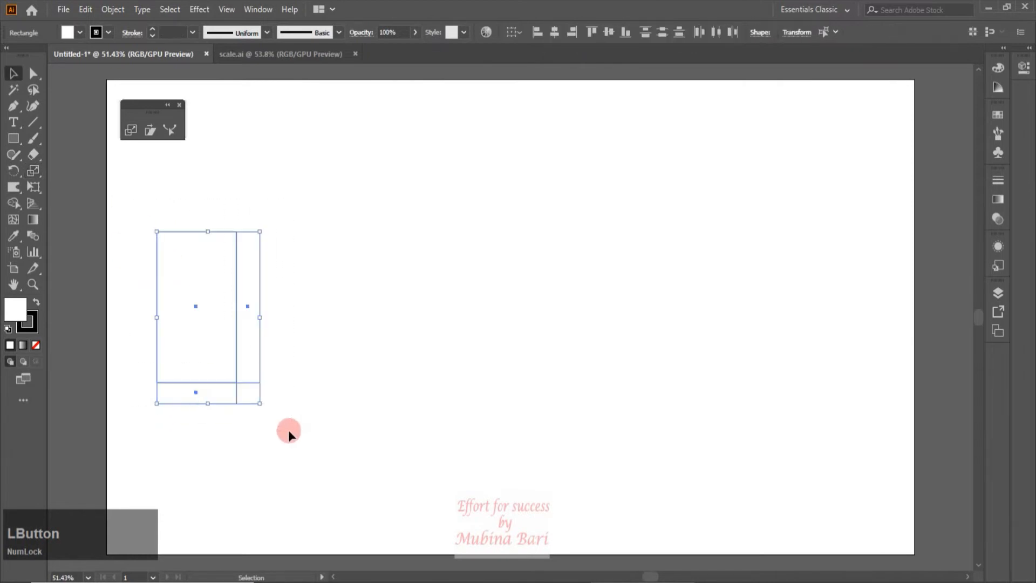
left_click(192, 33)
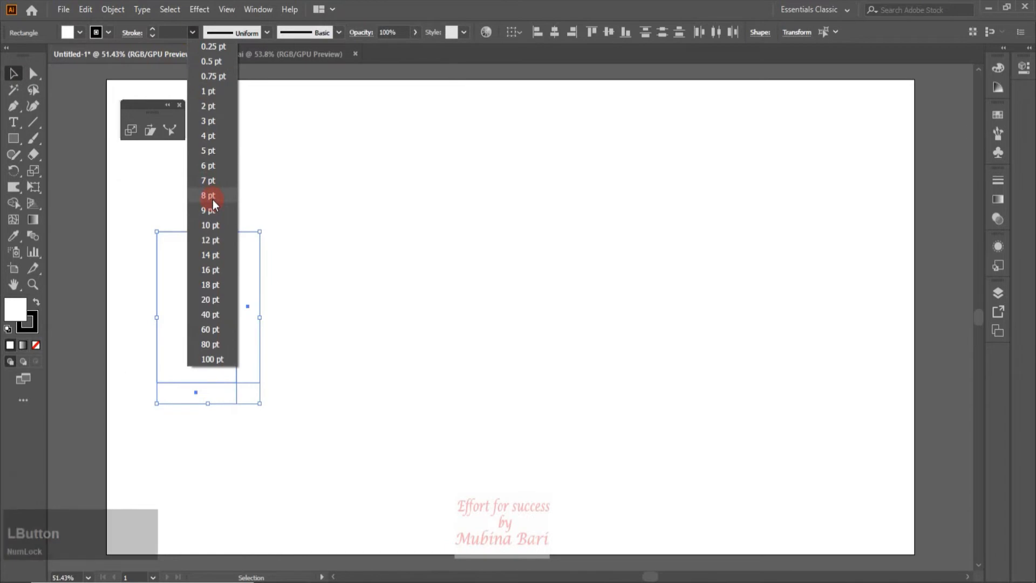
left_click(209, 139)
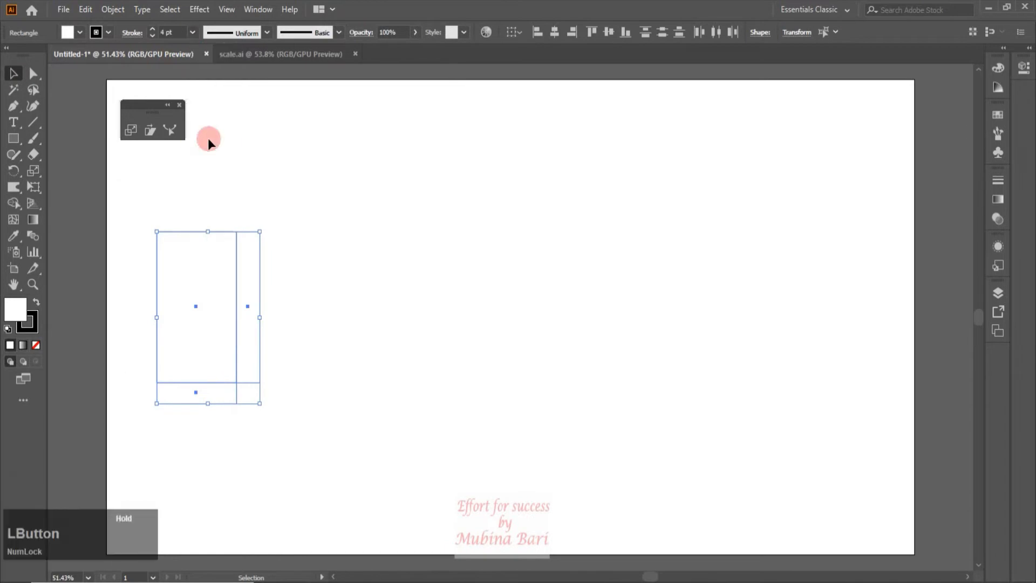
left_click(387, 404)
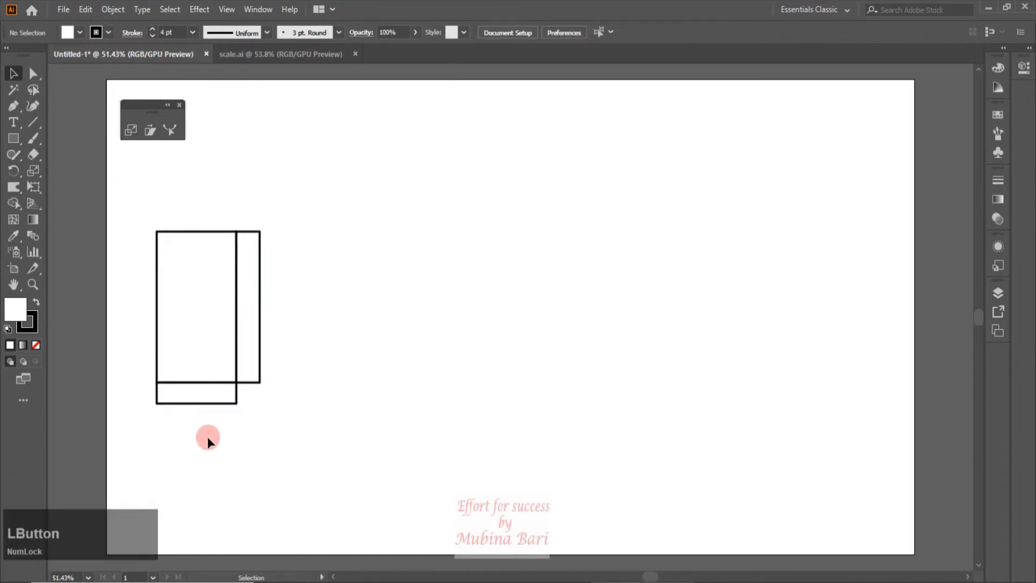
left_click_drag(158, 204, 342, 444)
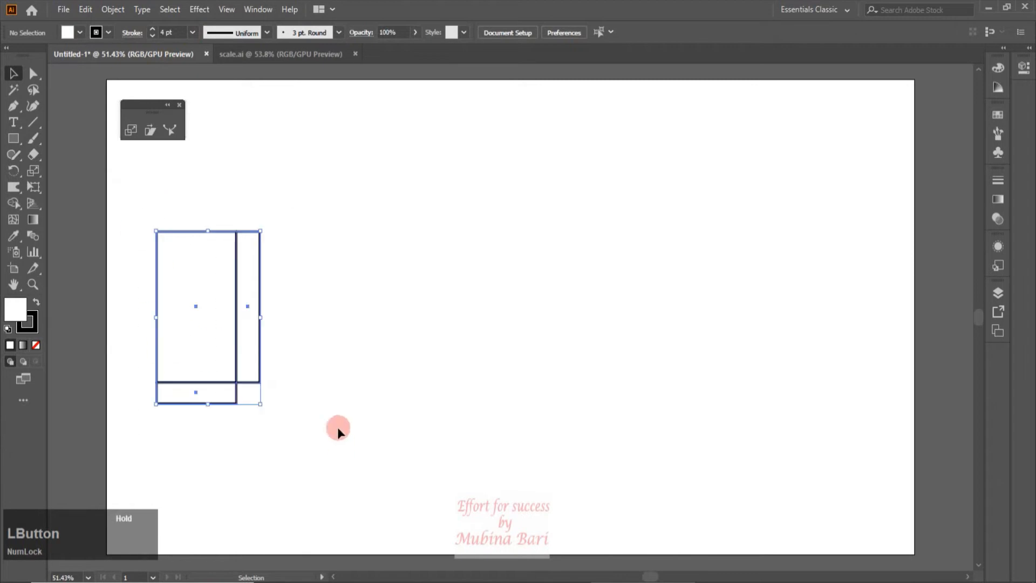
left_click_drag(244, 352, 897, 198)
Draw a rectangle about 477 by 360 px near the middle of the artboard
left_click(13, 138)
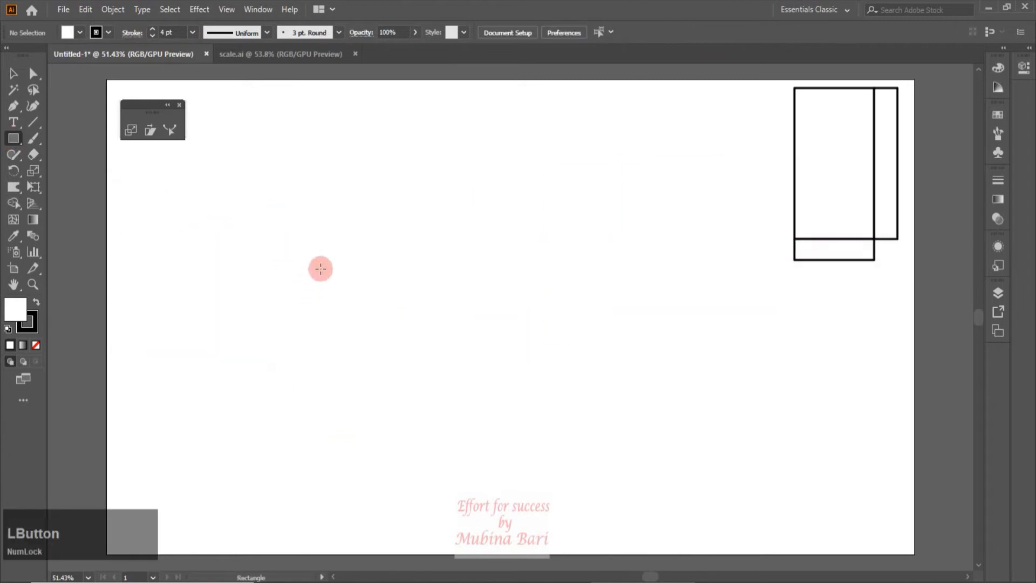
mouse_move(319, 262)
left_mouse_down()
mouse_move(501, 381)
mouse_move(522, 421)
left_mouse_up()
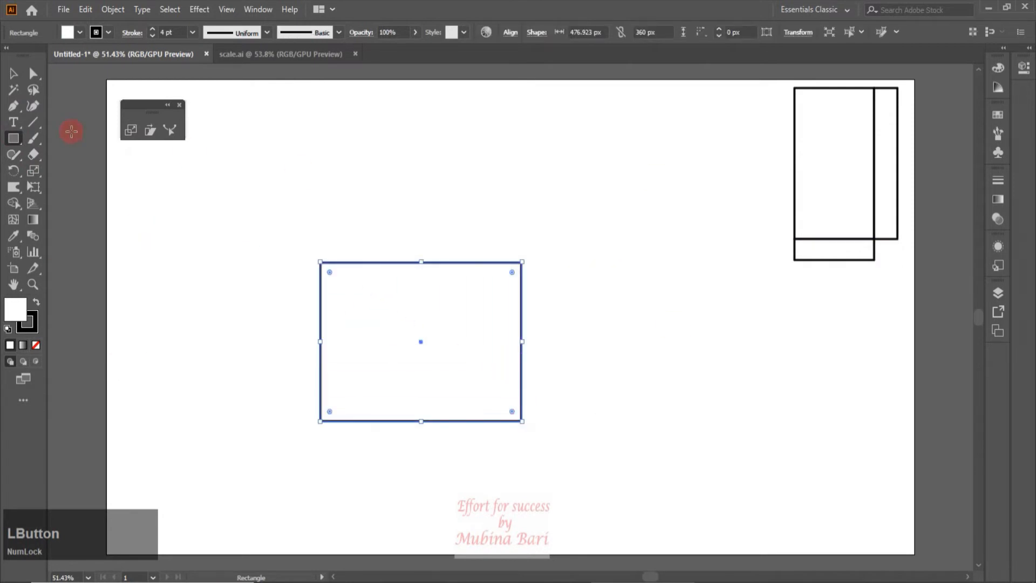
Scale only the rectangle's two bottom anchor points horizontally about their midpoint, first outward, then inward to a narrow base
left_click(32, 74)
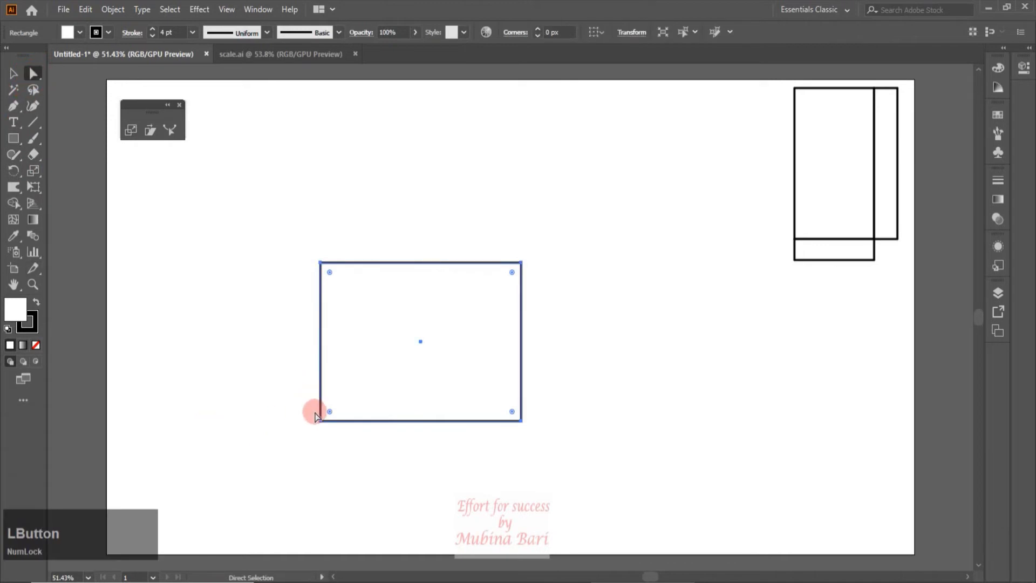
left_click_drag(305, 403, 543, 435)
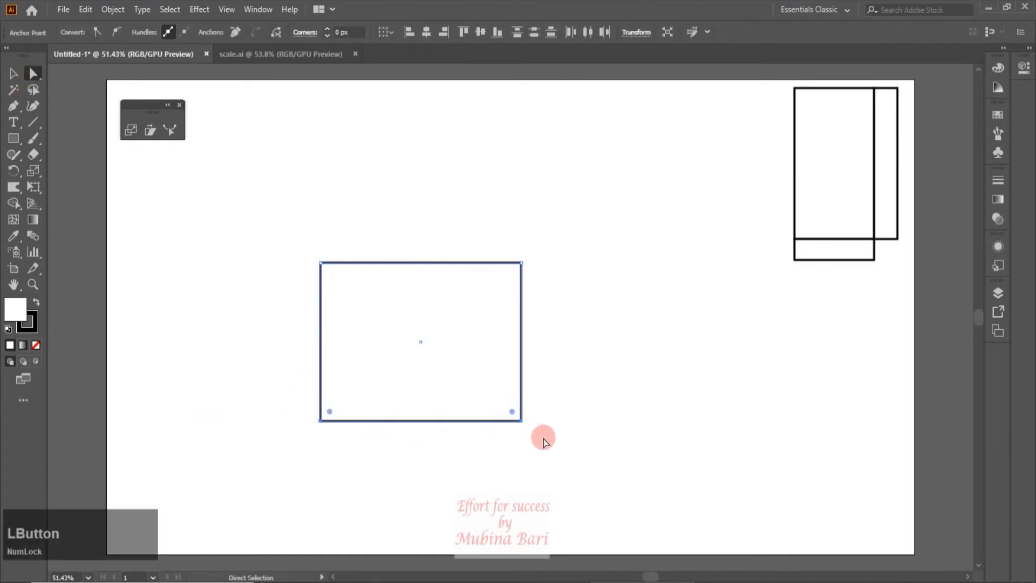
left_click(130, 130)
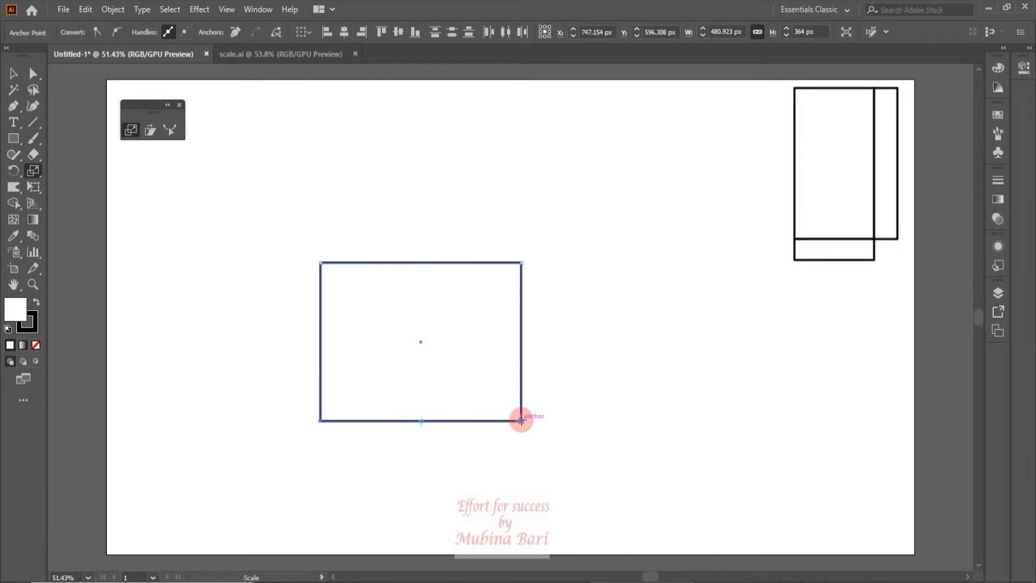
left_click_drag(522, 420, 657, 424)
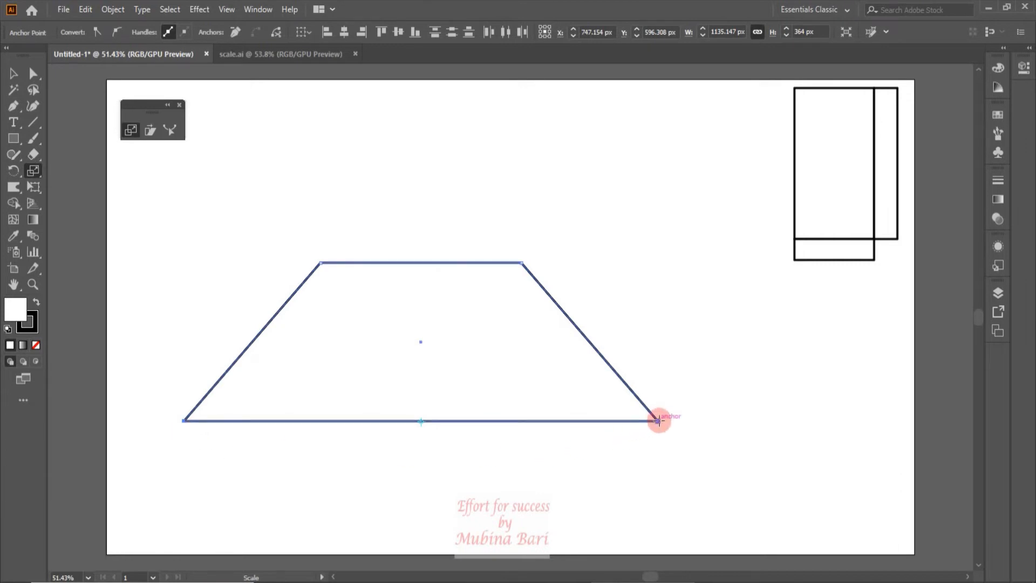
left_click_drag(659, 421, 436, 438)
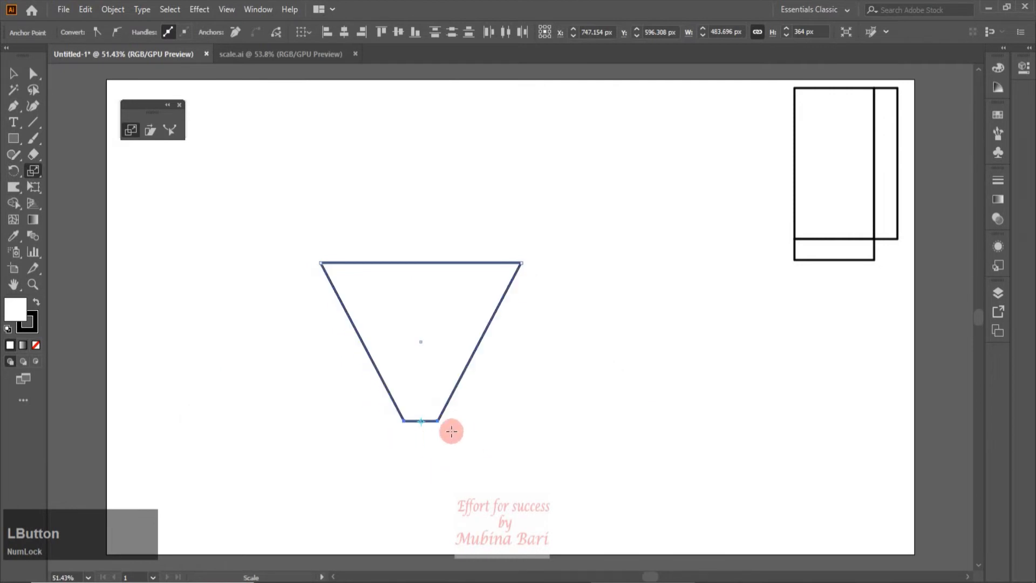
Delete the narrow-based trapezoid from the artboard
key("v")
key("Delete")
key("Delete")
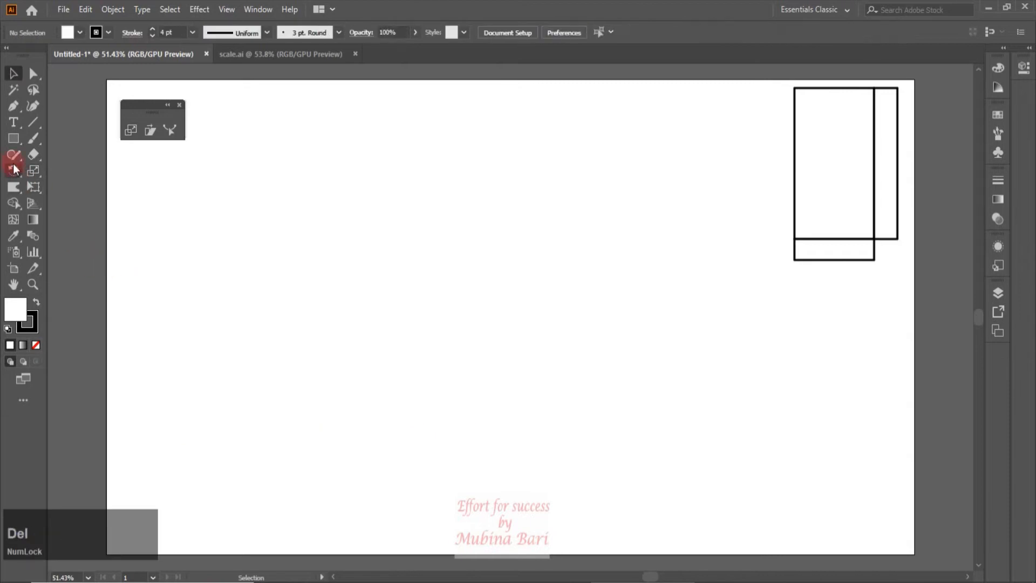
Draw a narrow vertical bar about 25 by 480 px on the artboard's left half and fill it with RGB Cyan
left_click(14, 139)
left_click_drag(273, 202, 297, 414)
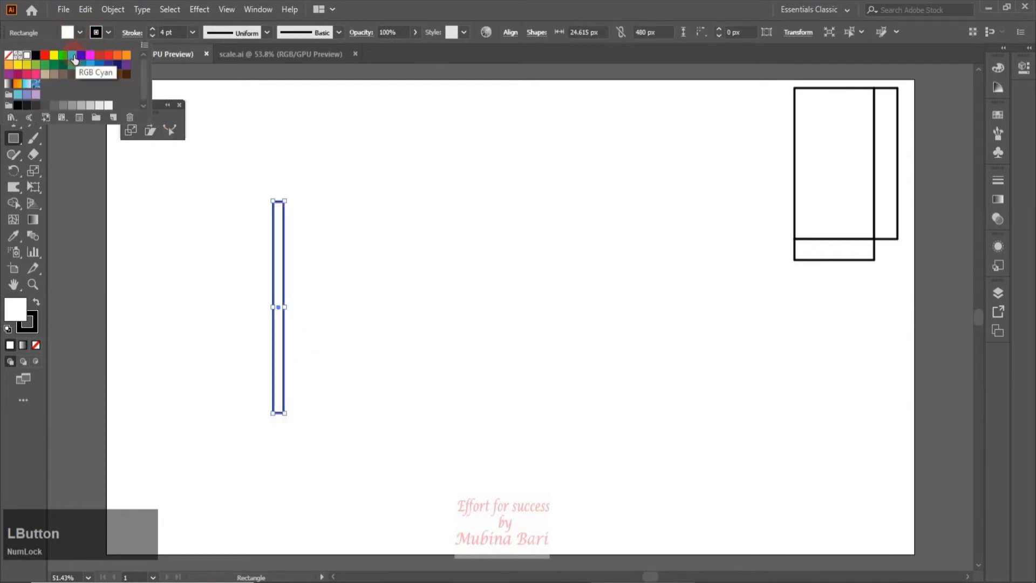
left_click(72, 56)
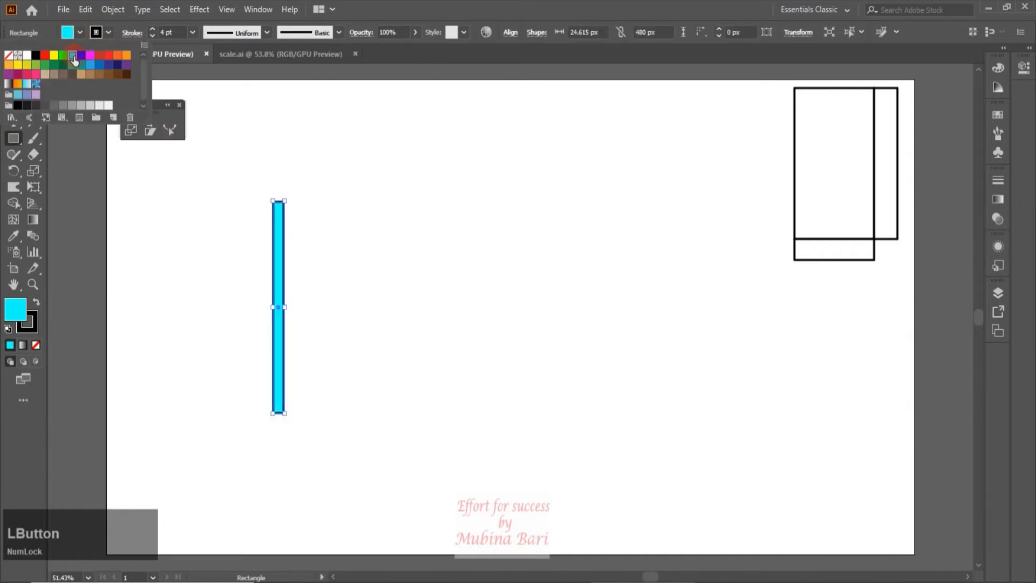
left_click(138, 213)
left_click(75, 153)
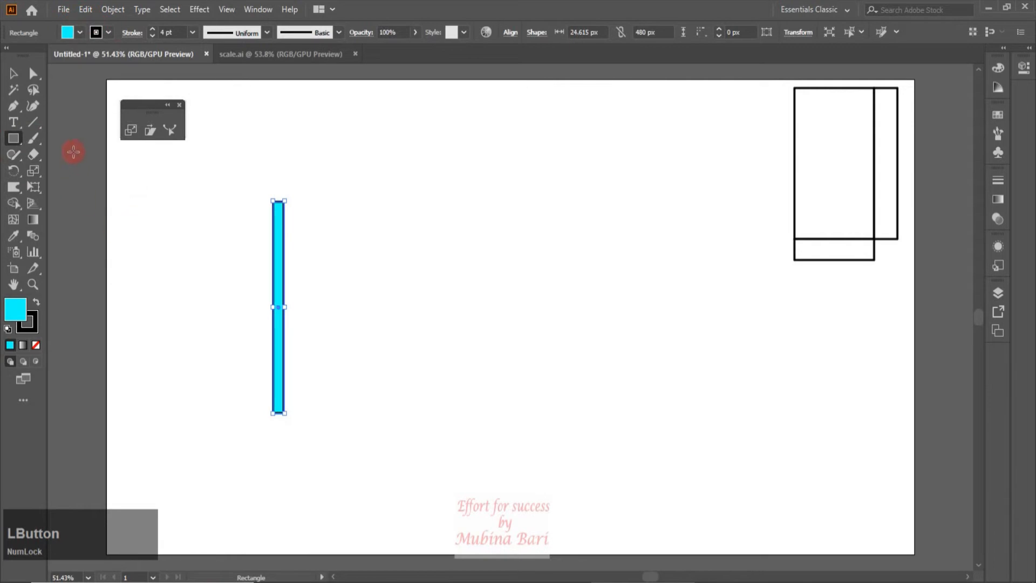
Add an anchor point near mid-height on each long side of the cyan bar with the Pen tool
left_click(13, 105)
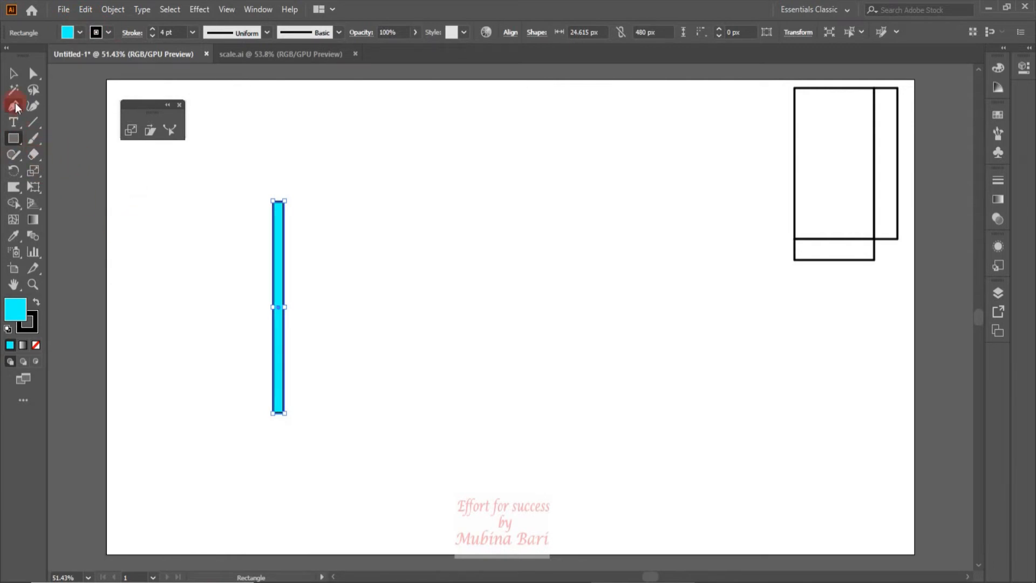
left_click(273, 300)
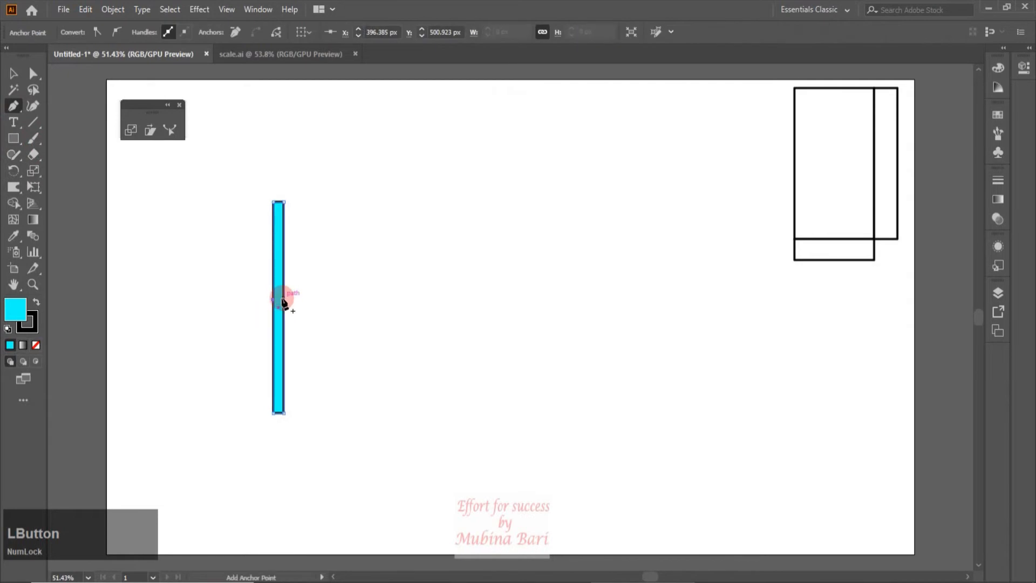
left_click(284, 300)
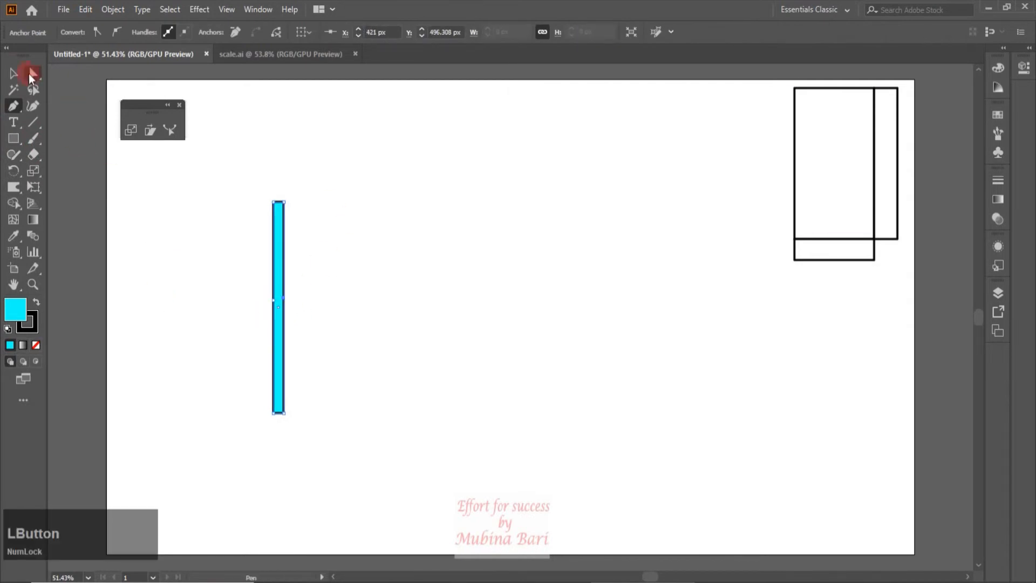
Duplicate the cyan bar a short distance to its right, level with the original
left_click(13, 73)
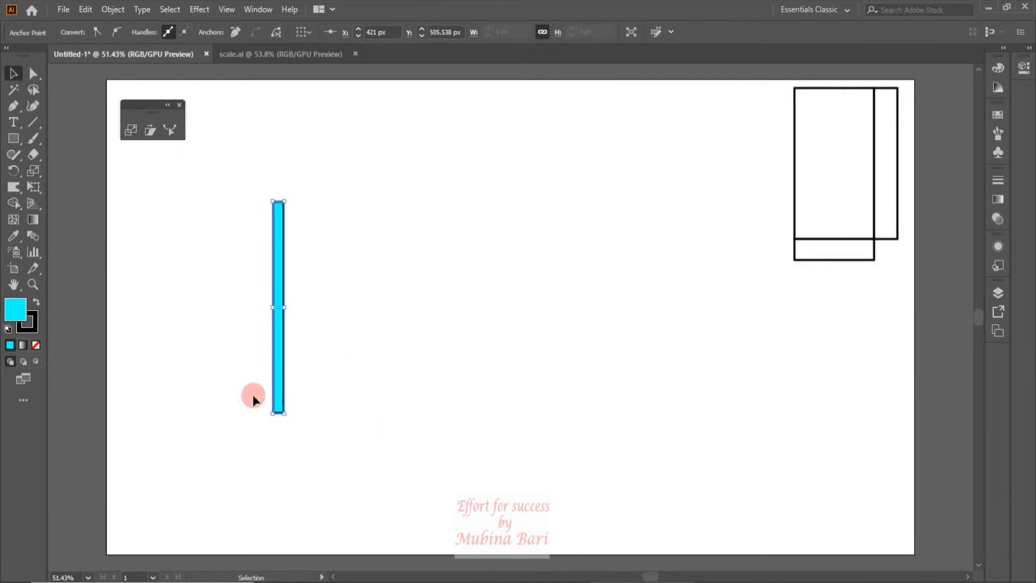
left_click_drag(279, 413, 300, 413)
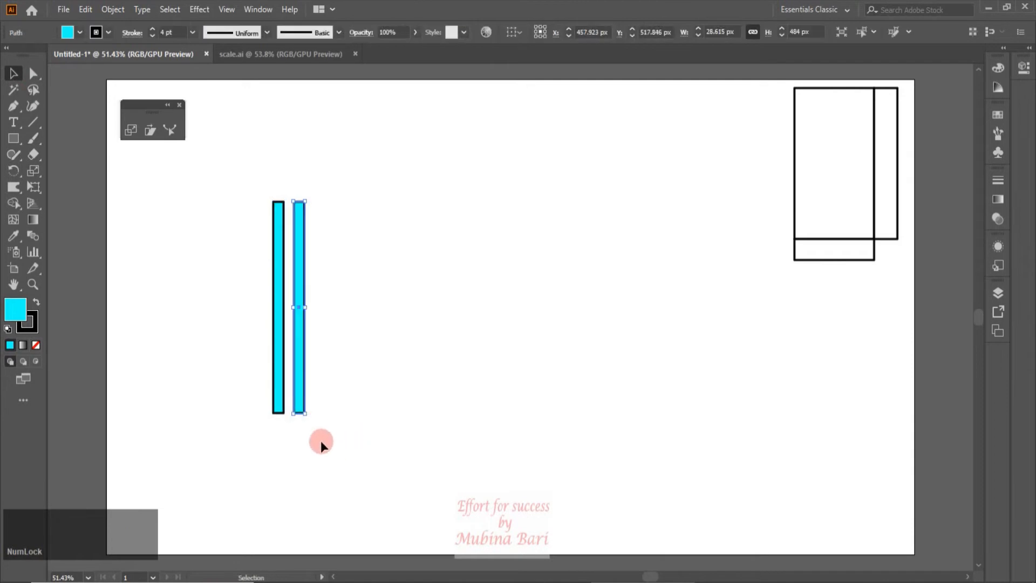
Repeat the last duplication six times to build a row of eight evenly spaced cyan bars
key("ctrl")
key("ctrl+d")
key("ctrl+d")
key("ctrl+d")
key("ctrl+d")
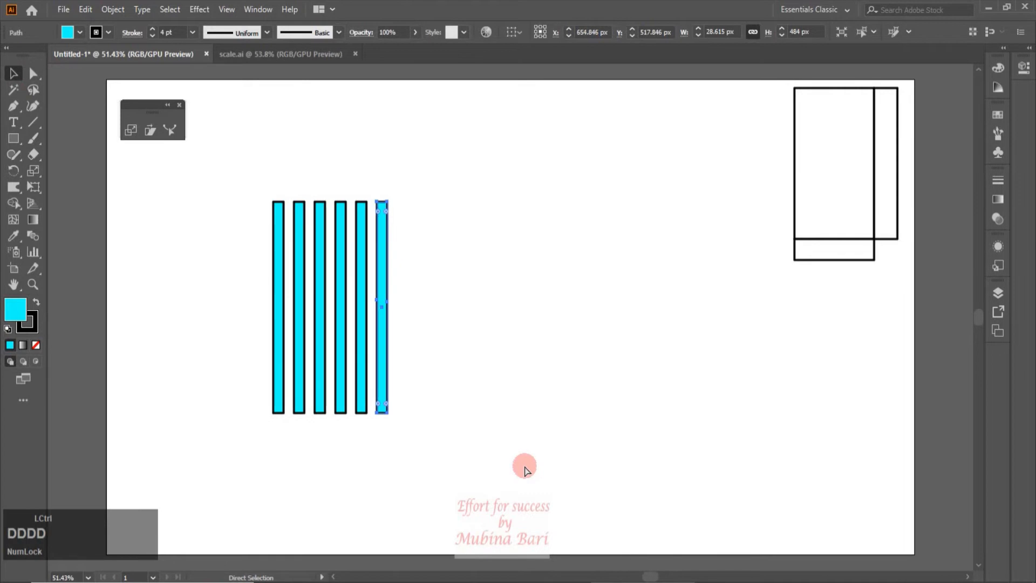
key("ctrl+d")
key("ctrl+d")
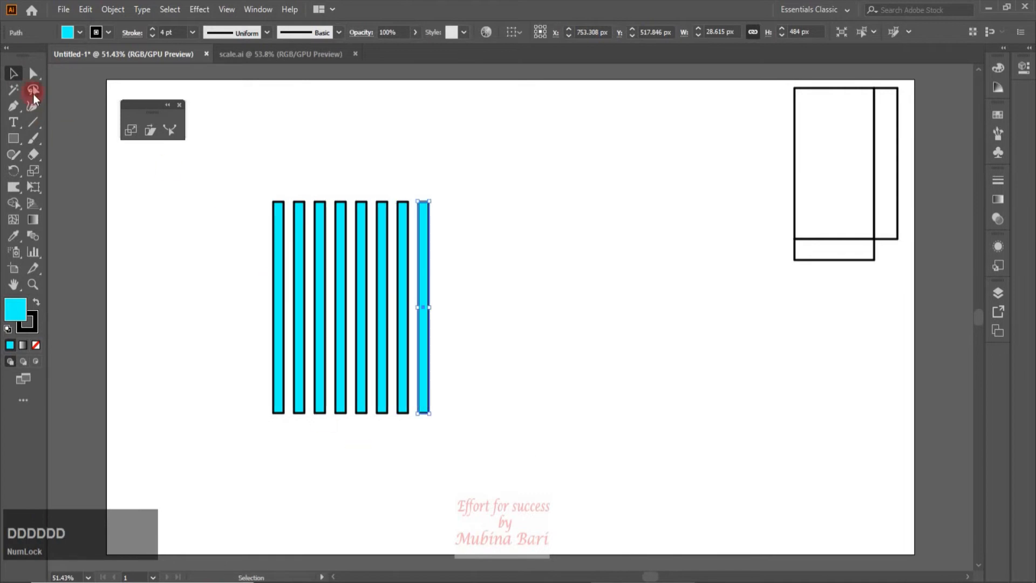
Select the mid-height anchor points of all eight bars and scale them horizontally outward to about 1332 px overall width
left_click(33, 73)
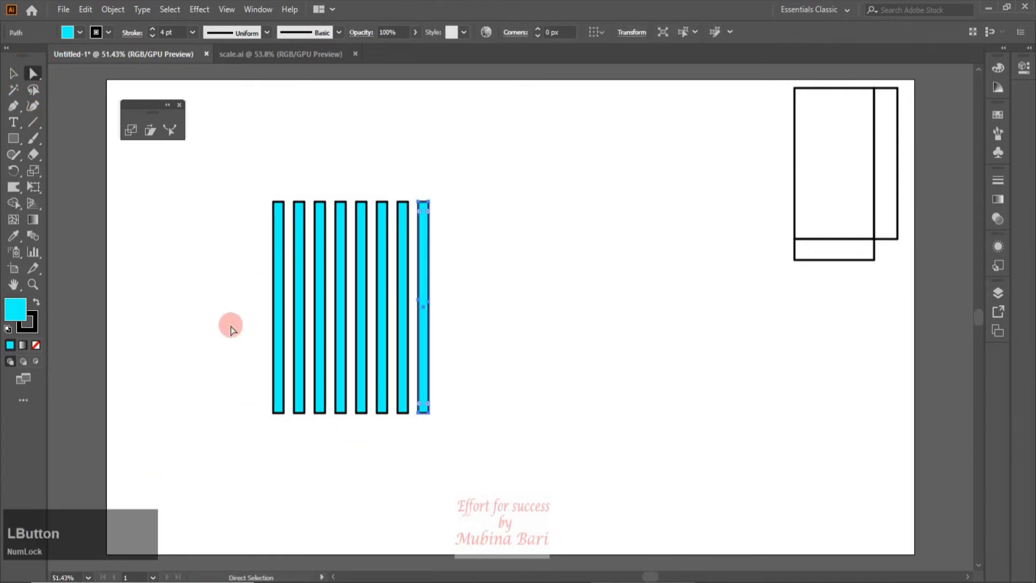
left_click_drag(244, 279, 474, 323)
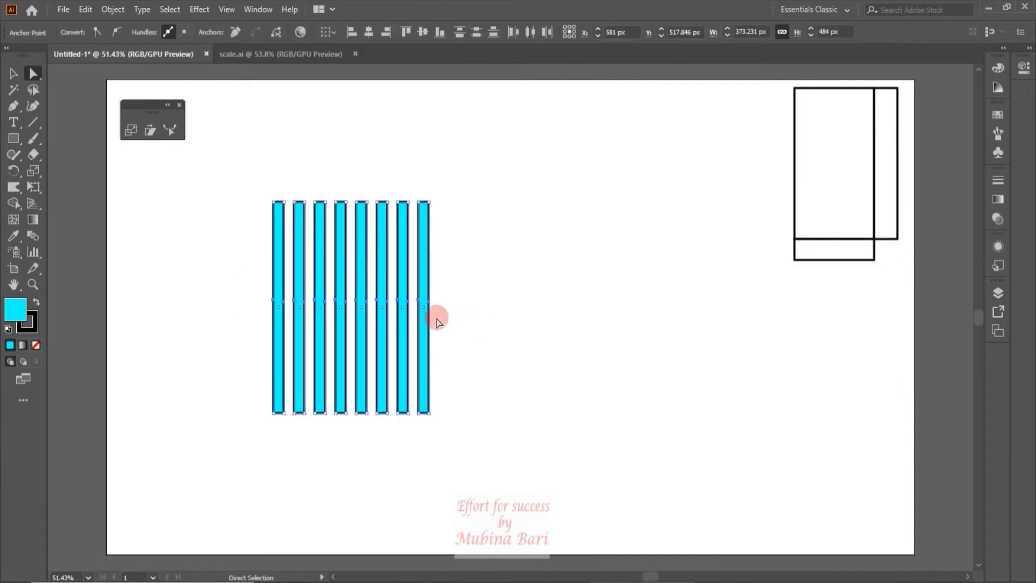
left_click(129, 138)
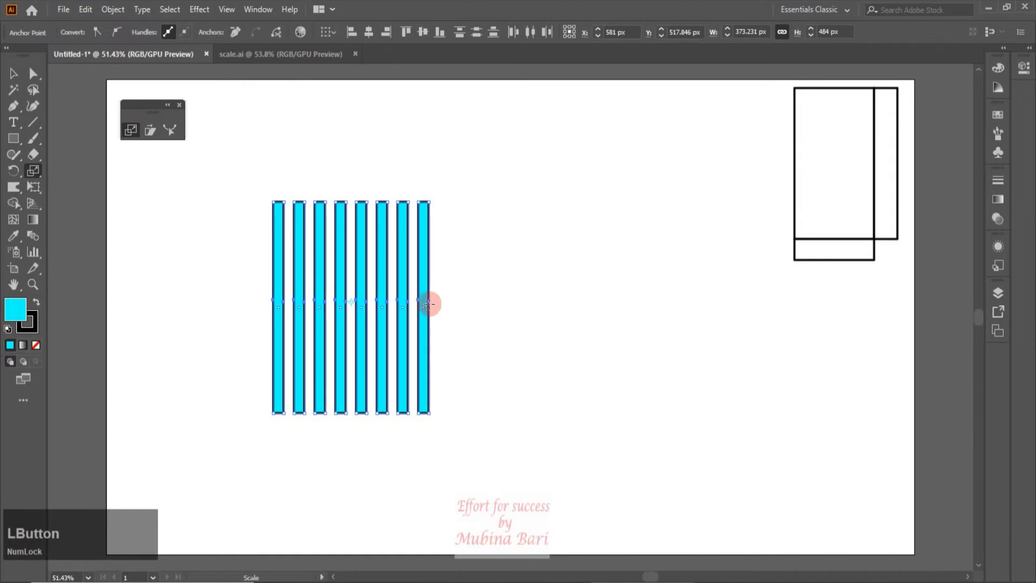
left_click_drag(430, 304, 630, 290)
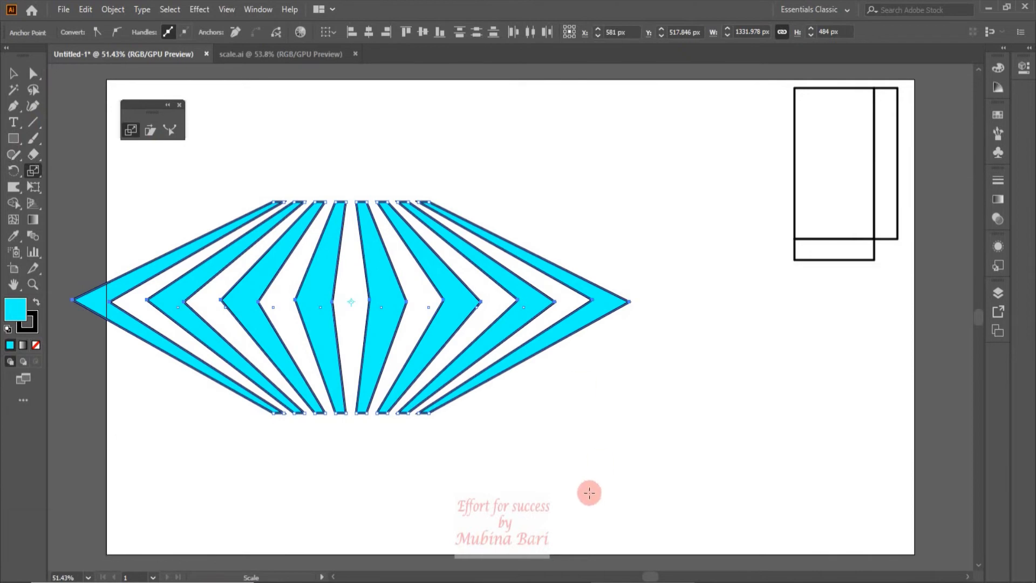
Scale the same anchor points back through their center until the bars cross, about 755 px wide overall, and deselect
left_click_drag(630, 300, 195, 339)
left_click(13, 73)
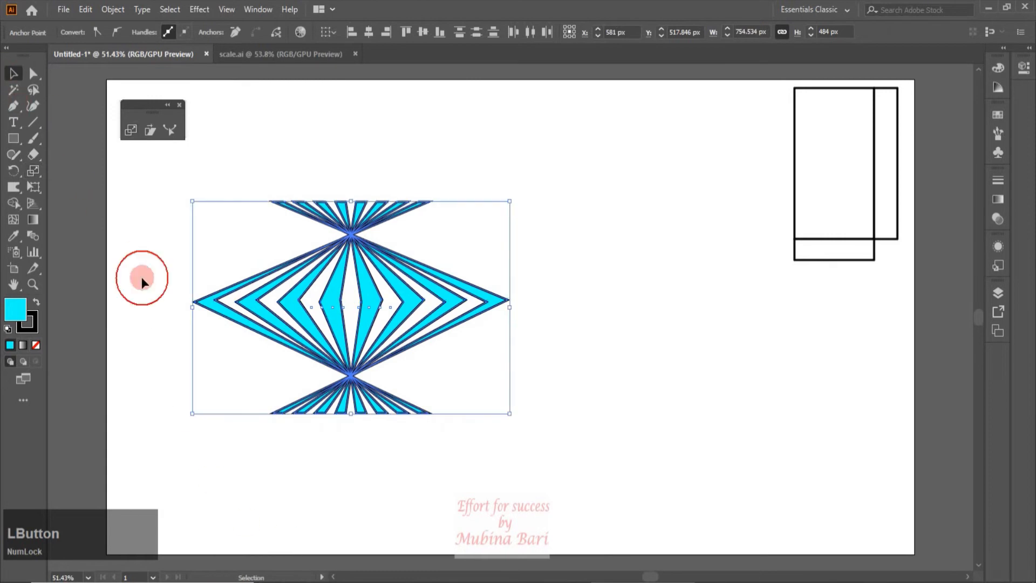
left_click(202, 460)
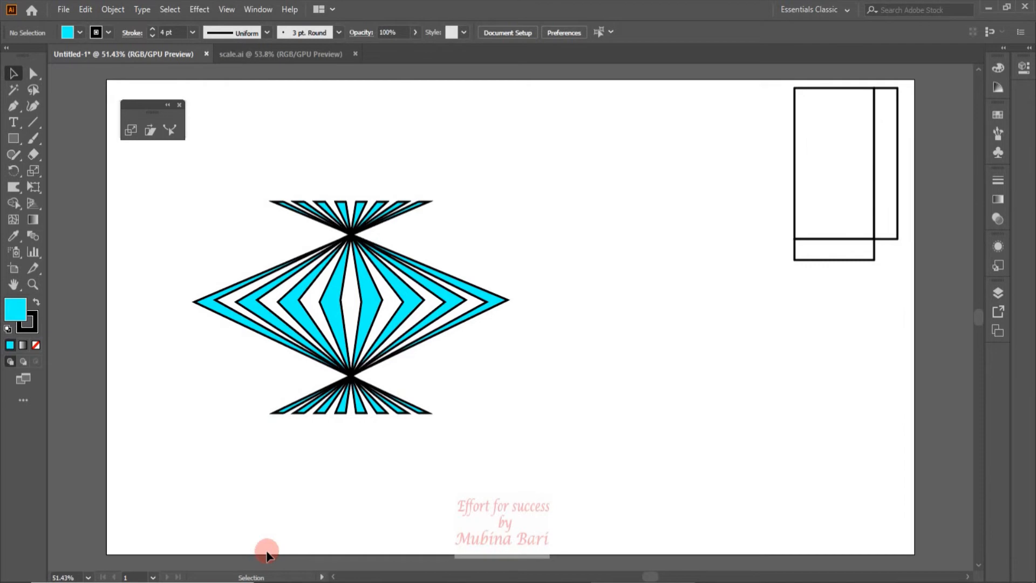
Delete the crossed-bar pattern and place two identical upright cyan bars, widely spaced and level, on the artboard's lower half
left_click_drag(139, 241, 461, 352)
key("Delete")
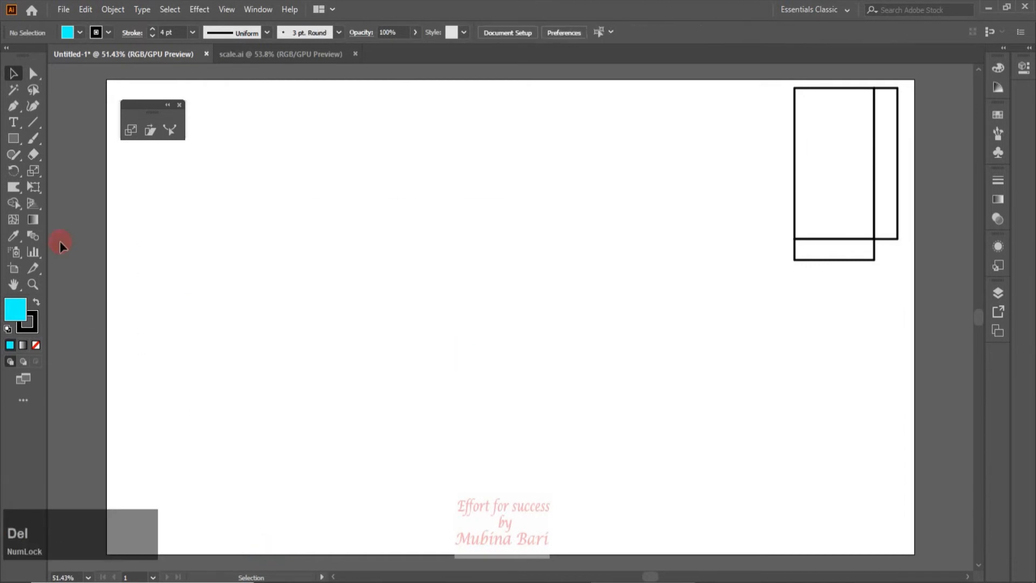
left_click(13, 139)
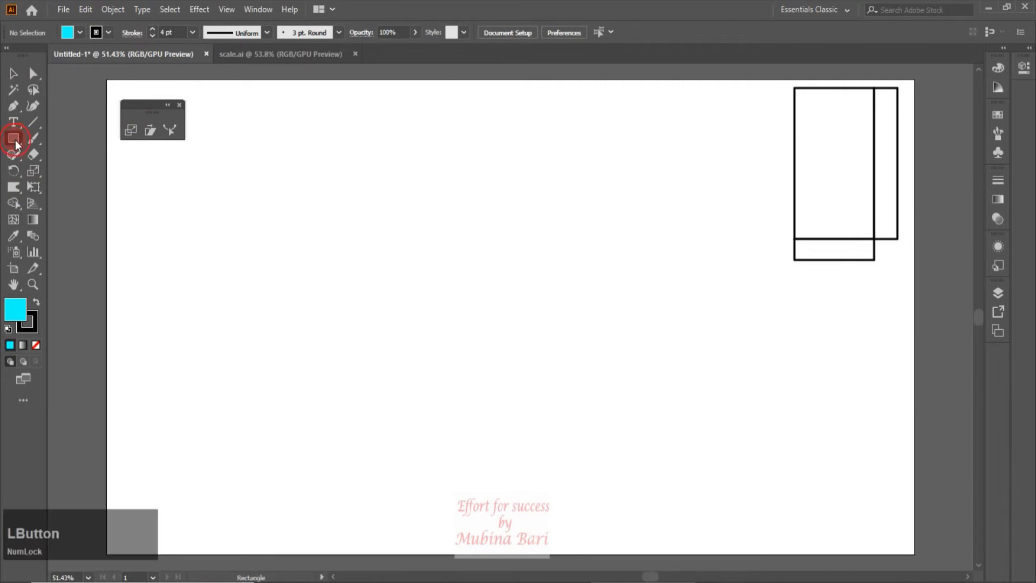
mouse_move(240, 319)
left_mouse_down()
mouse_move(268, 436)
mouse_move(259, 508)
mouse_move(416, 484)
mouse_move(586, 484)
left_mouse_up()
left_click(13, 76)
left_click(14, 76)
Scale a copy of both bars toward their common center to about 82% horizontally and 86% vertically
left_click_drag(224, 295, 664, 459)
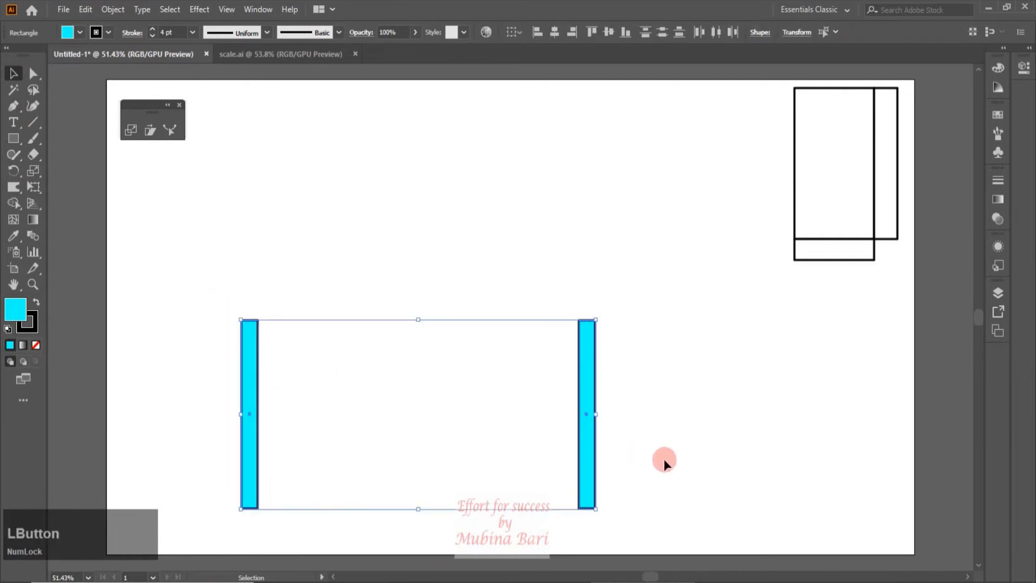
left_click(131, 130)
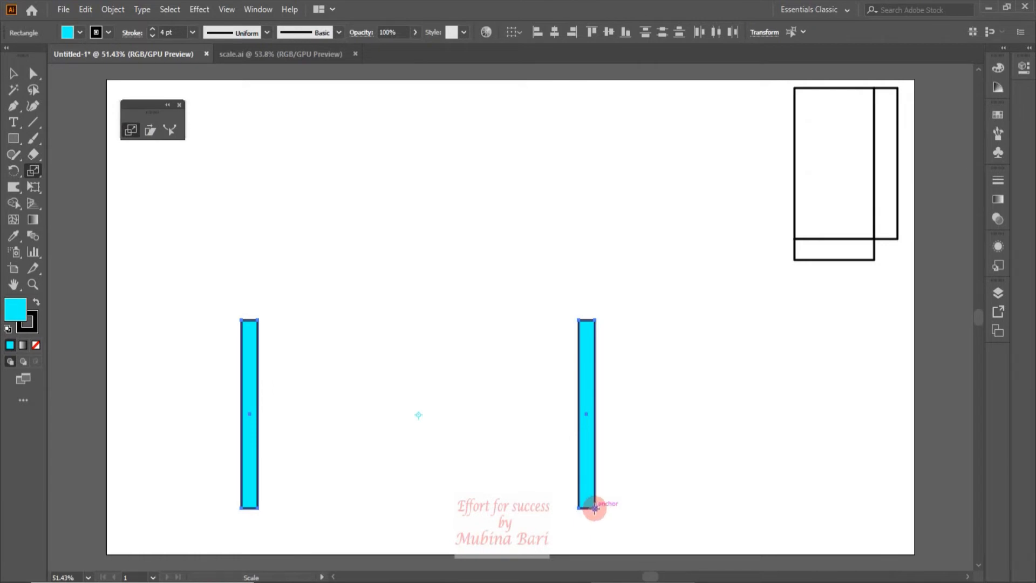
left_click_drag(595, 509, 564, 497)
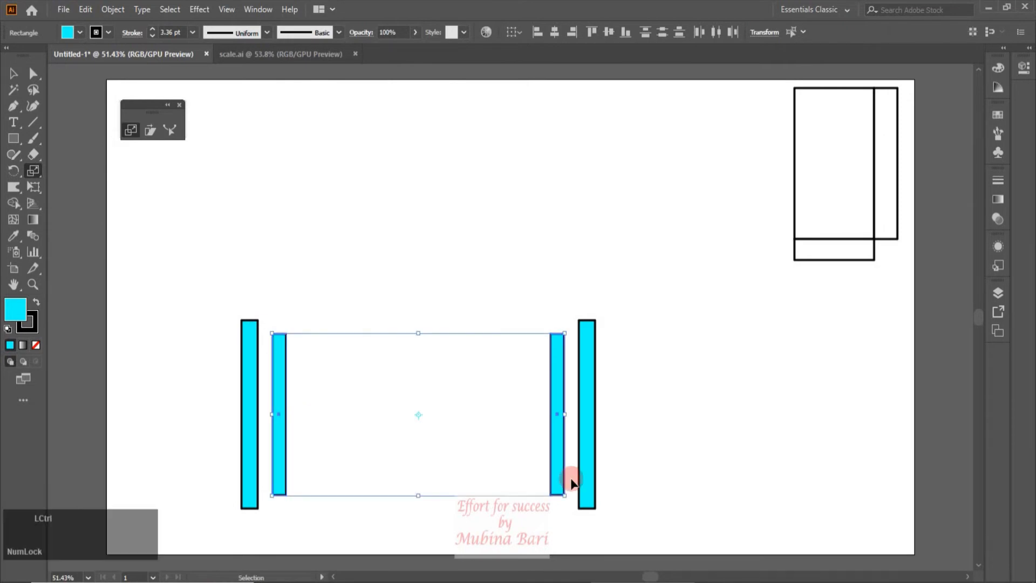
Repeat the scaled copy ten times so the pairs of bars shrink toward the center, and deselect
key("ctrl+d")
key("ctrl+d")
key("ctrl+d")
key("ctrl+d")
key("ctrl+d")
key("ctrl+d")
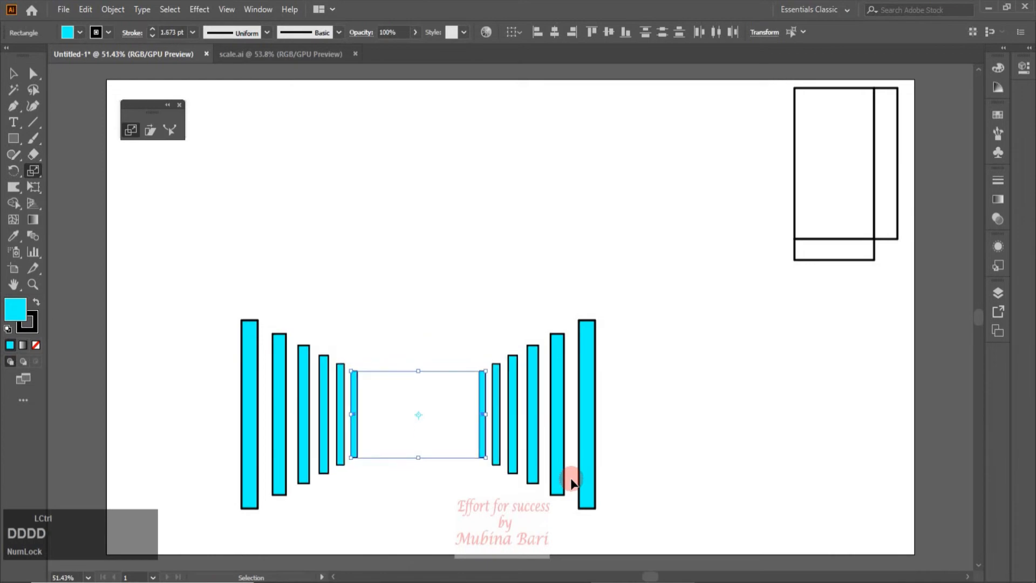
key("ctrl+d")
key("ctrl+d")
key("ctrl+d")
key("ctrl+d")
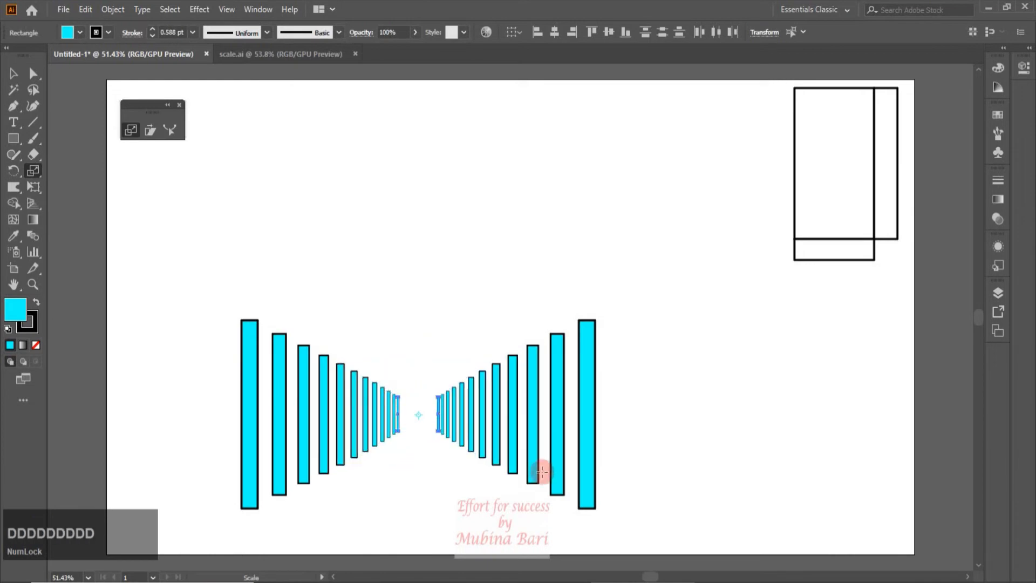
left_click(13, 72)
left_click(387, 173)
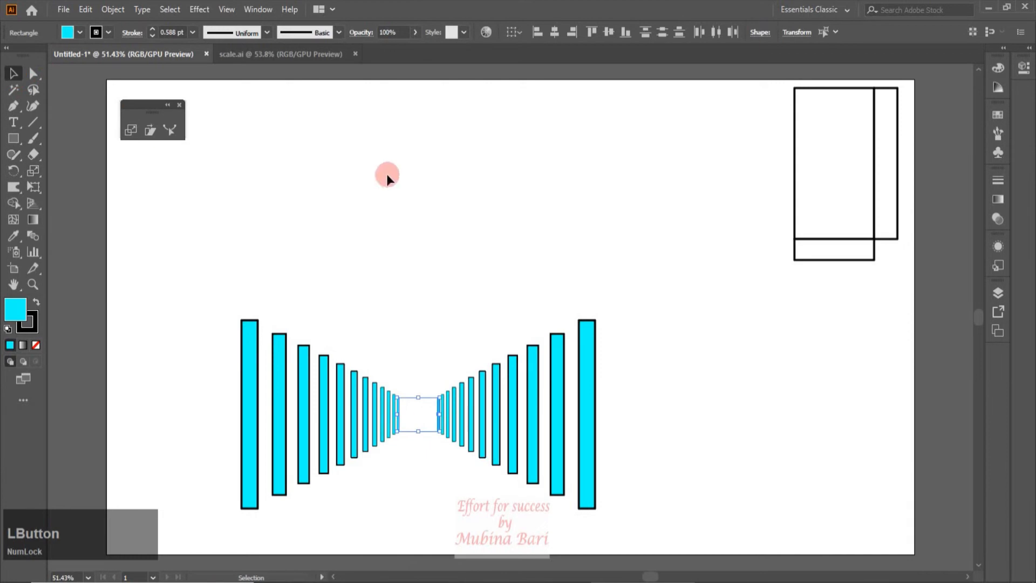
left_click(182, 294)
Delete the shrinking bars and draw a cyan rectangle about 271 by 306 px on the artboard's left half
left_click_drag(243, 319, 658, 464)
key("Delete")
left_click(14, 138)
left_click_drag(215, 240, 329, 374)
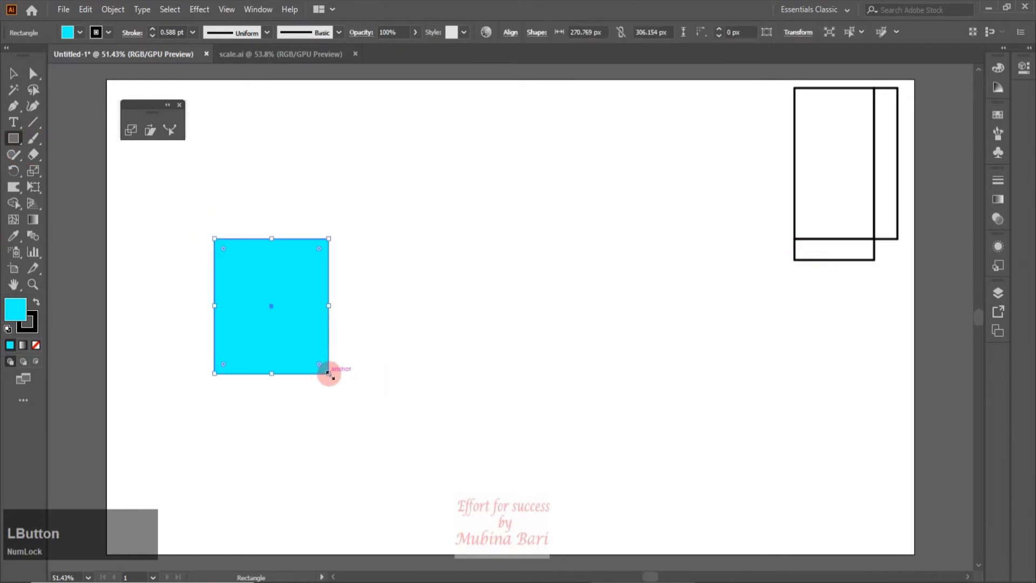
Open the Scale options for the rectangle and preview a uniform scale of 50%
double_click(130, 130)
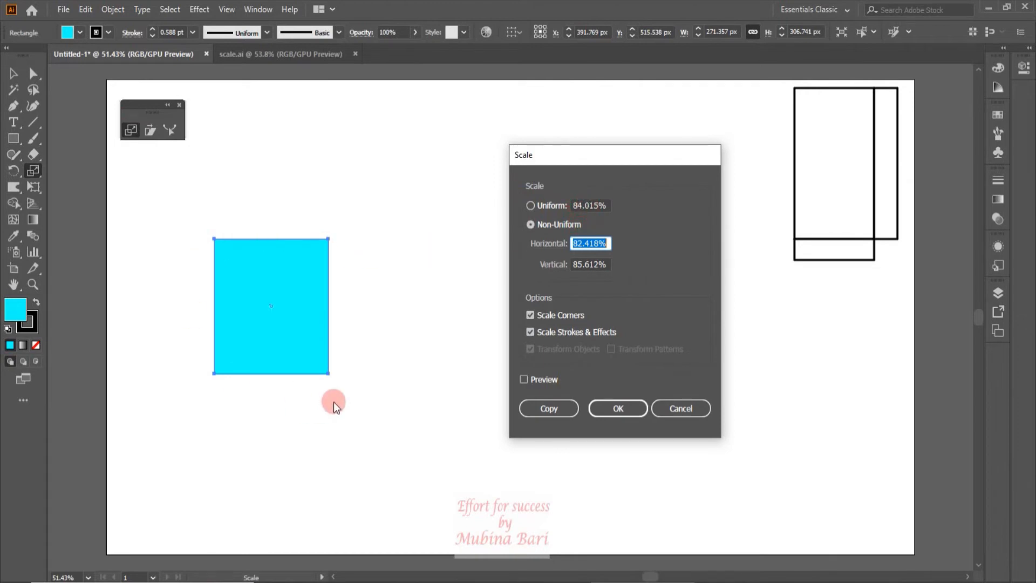
left_click(526, 381)
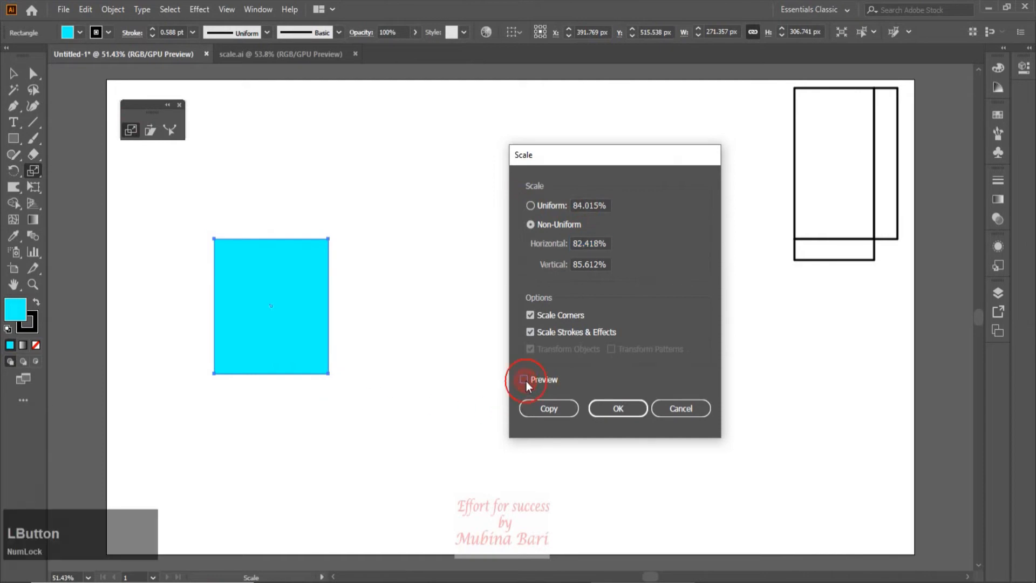
left_click(599, 204)
left_click_drag(598, 206, 572, 209)
type("50")
key("Tab")
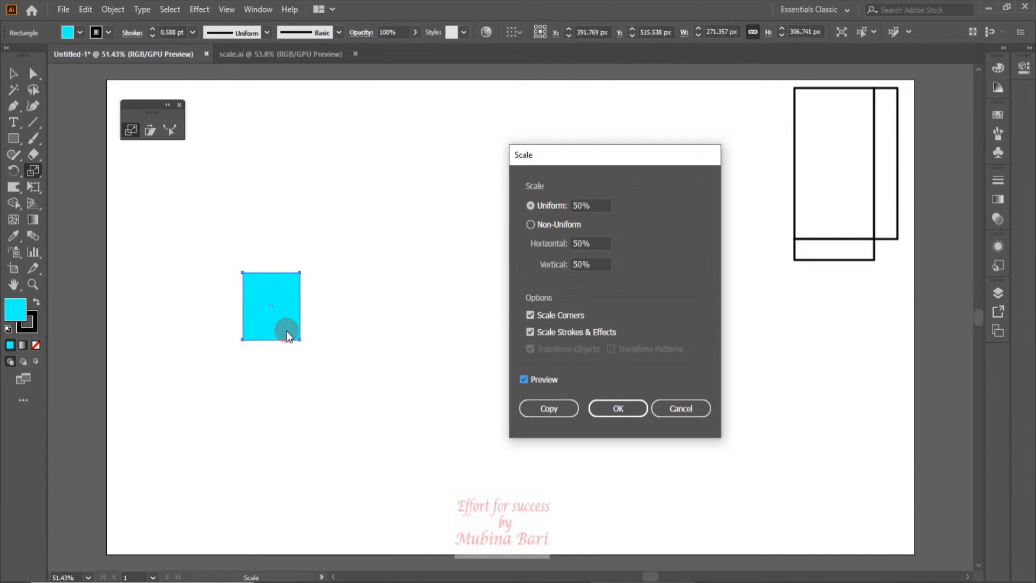
Set the rectangle's uniform scale to 100% in the preview
double_click(571, 207)
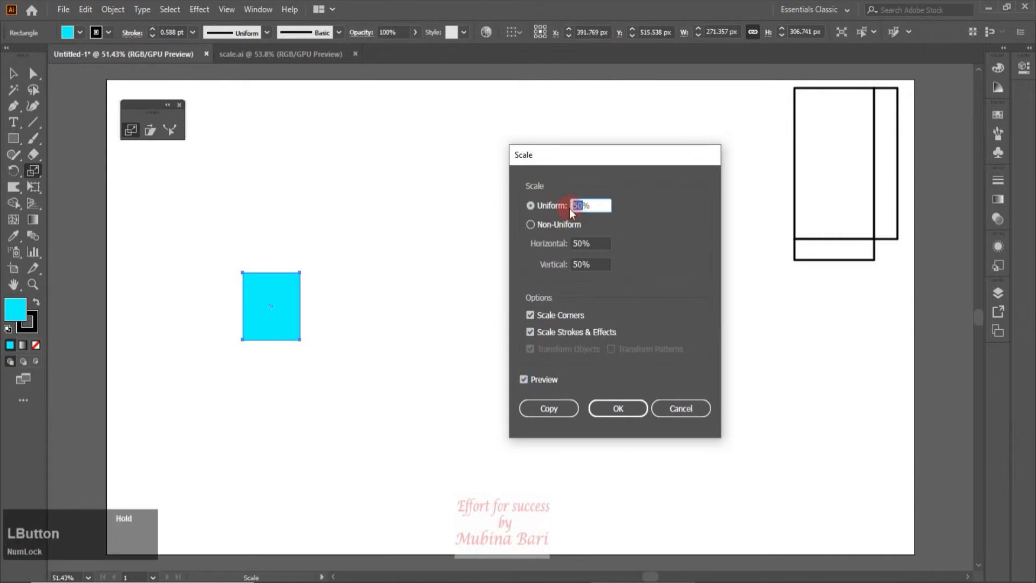
type("100")
key("Tab")
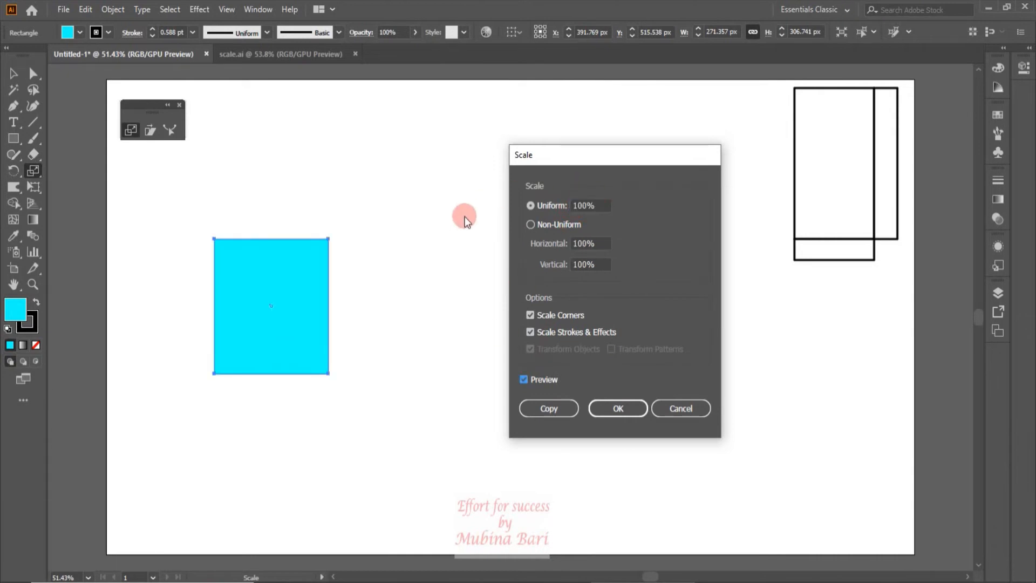
left_click(531, 205)
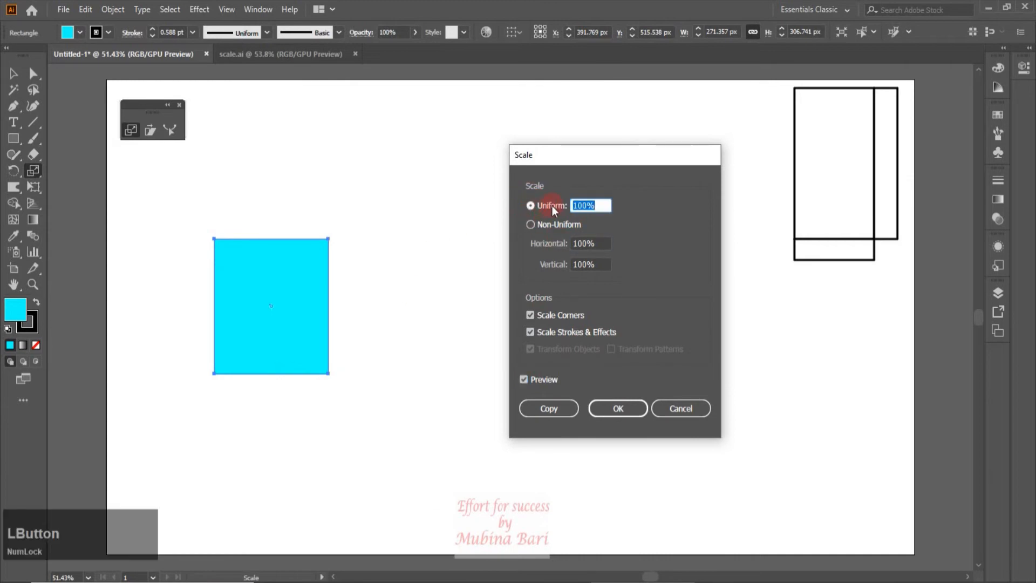
Preview a non-uniform scale of the rectangle with 20% horizontal
left_click(529, 225)
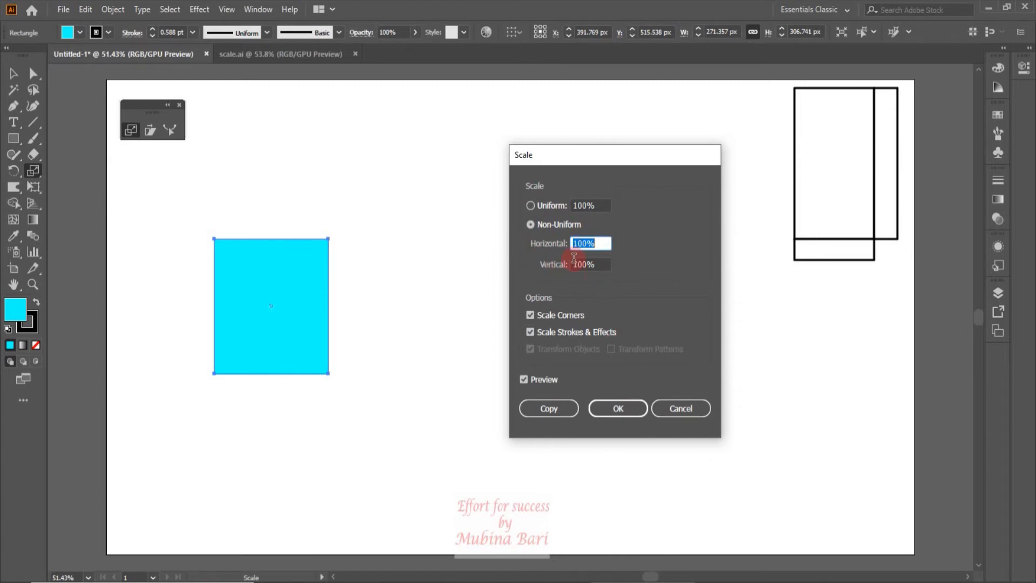
left_click(586, 242)
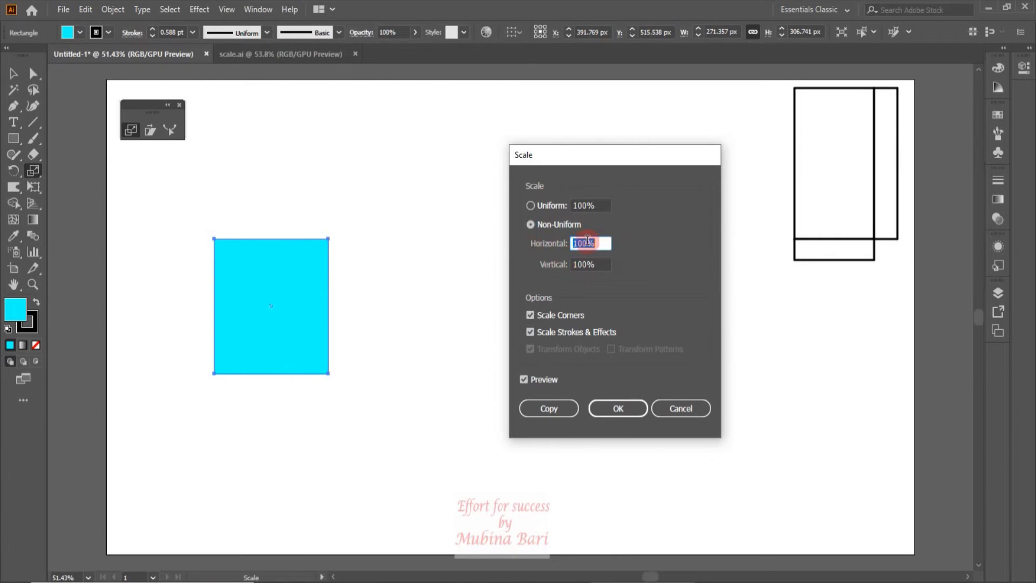
left_click_drag(587, 241, 572, 251)
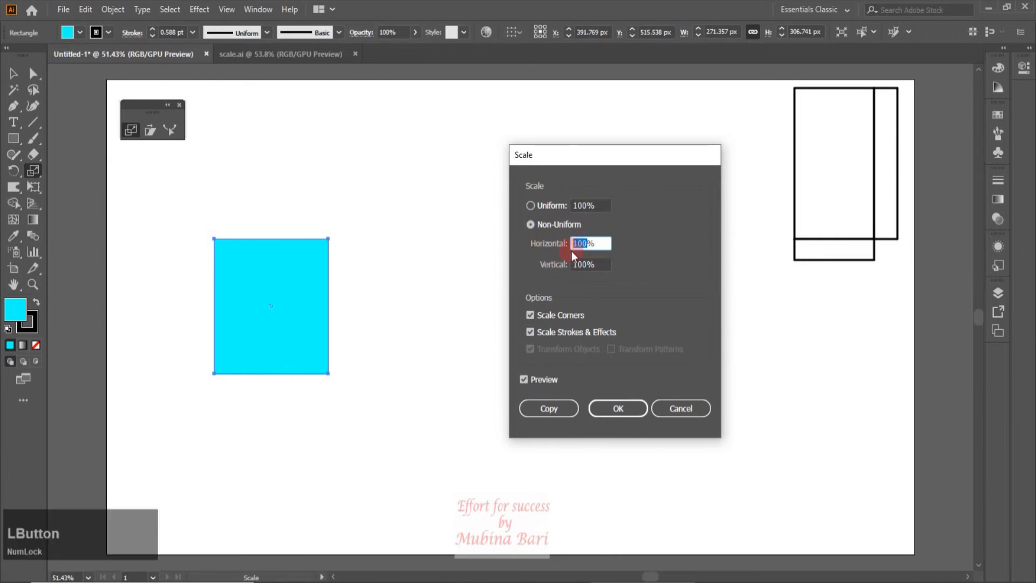
type("20")
left_click(656, 310)
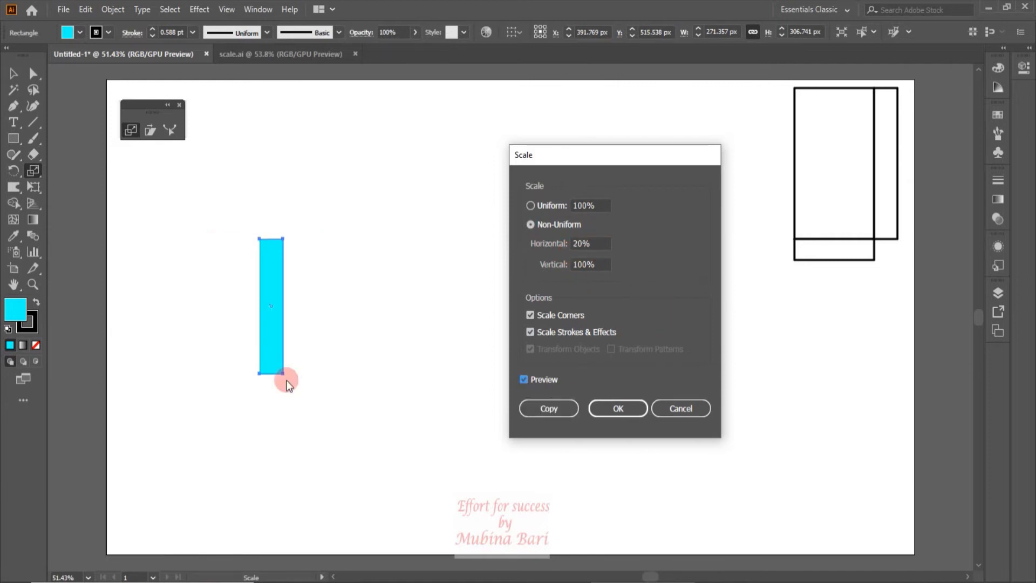
Set the horizontal scale to 100% and cancel the scaling
left_click(581, 243)
double_click(580, 242)
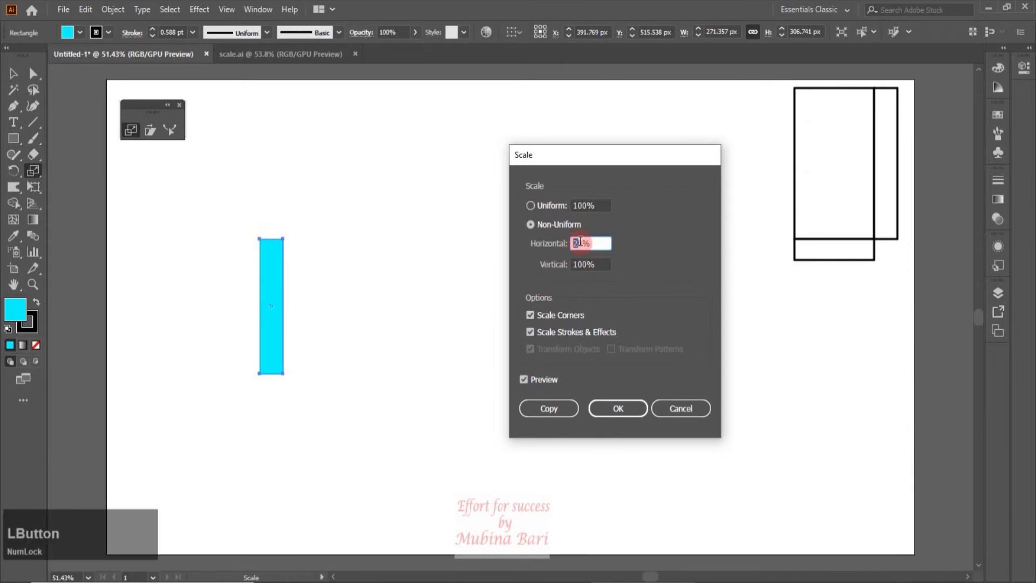
type("100")
key("Tab")
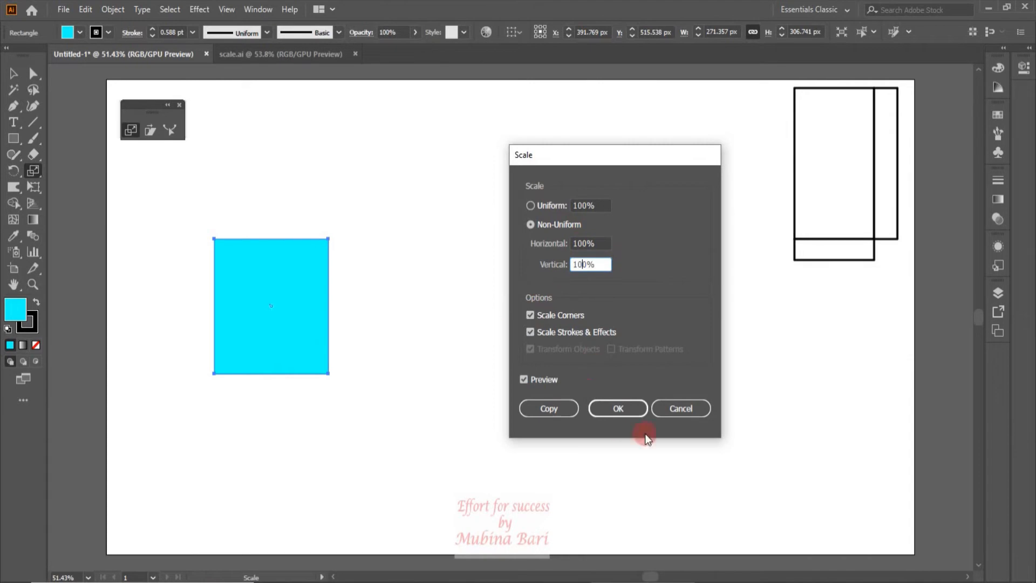
left_click(698, 406)
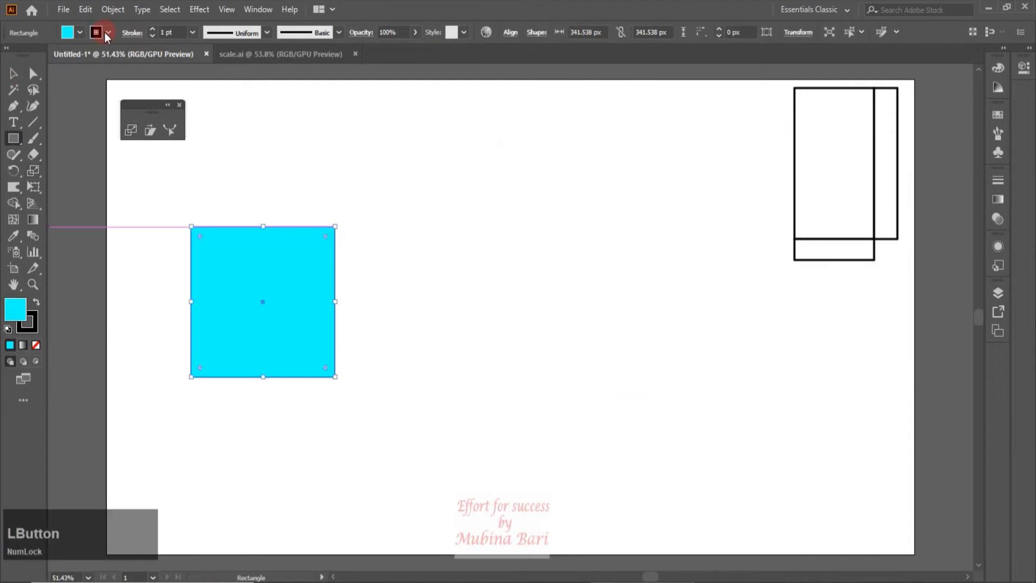
Give the cyan square a purple stroke with a weight of 20 pt
left_click(107, 33)
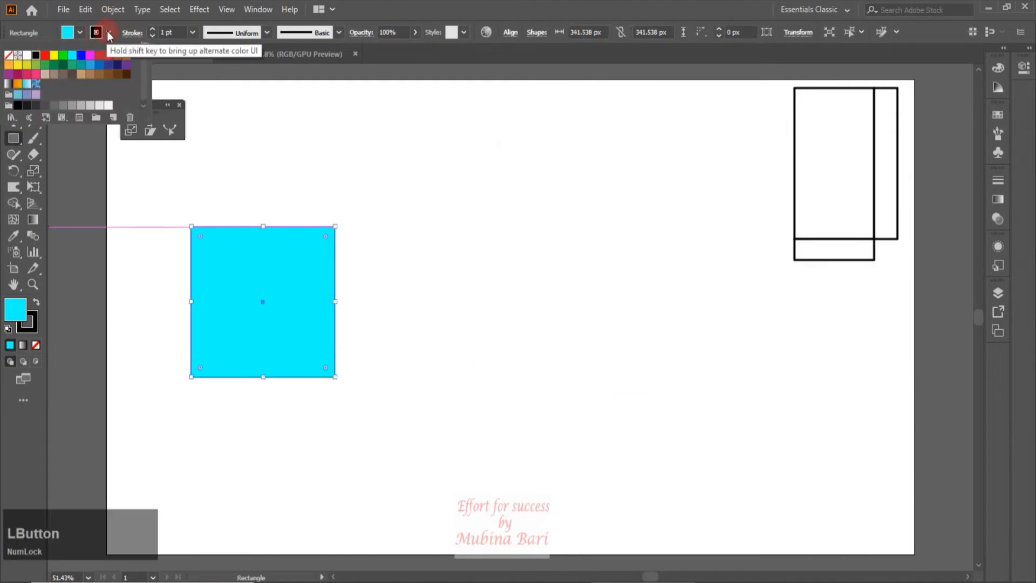
left_click(9, 76)
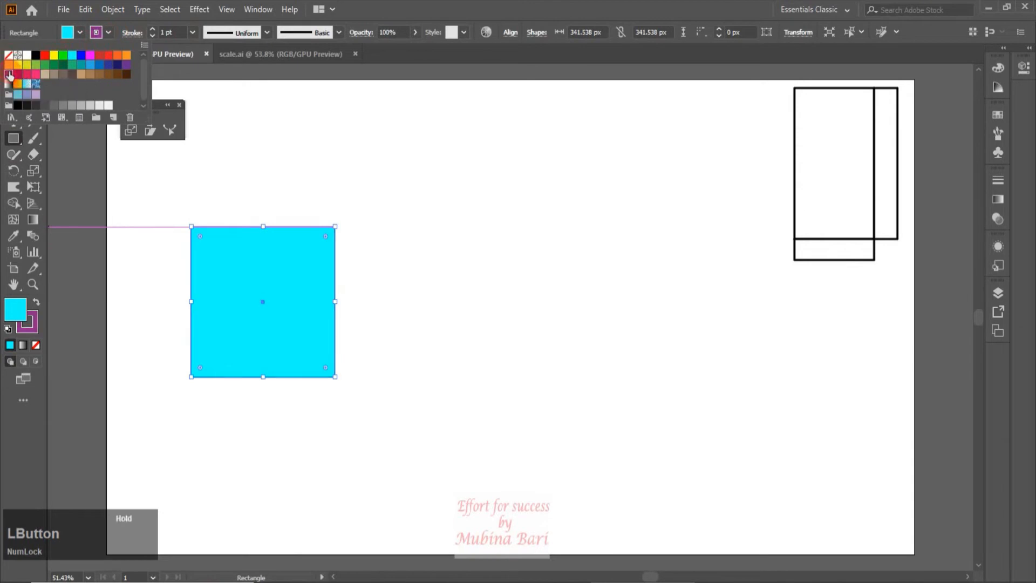
key("s")
left_click(192, 32)
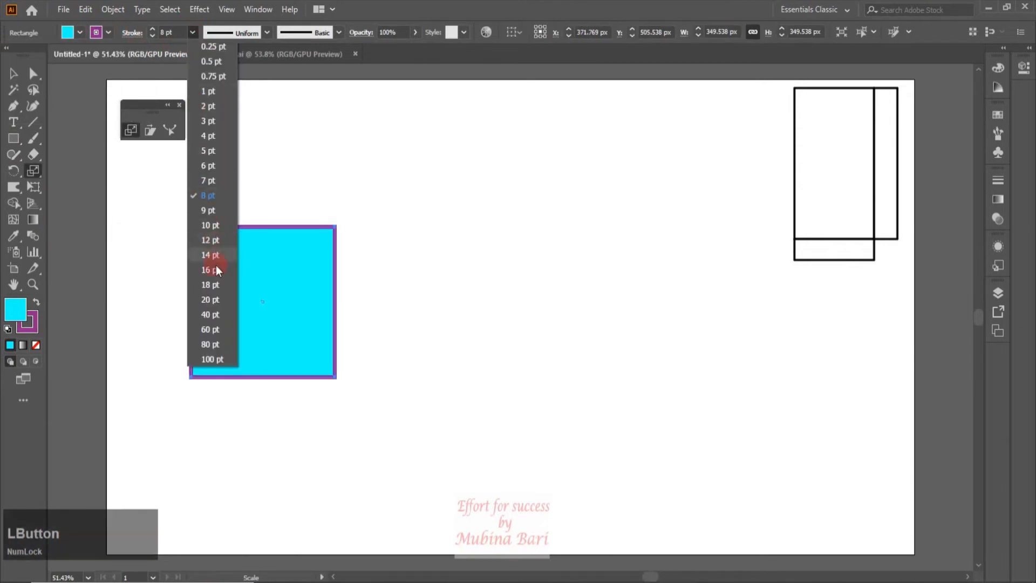
left_click(210, 299)
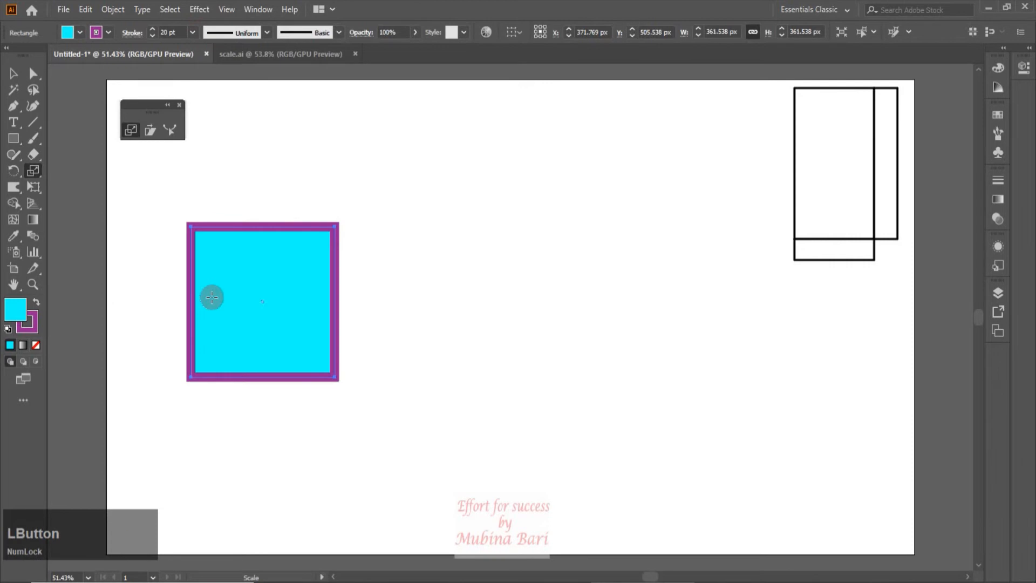
key("v")
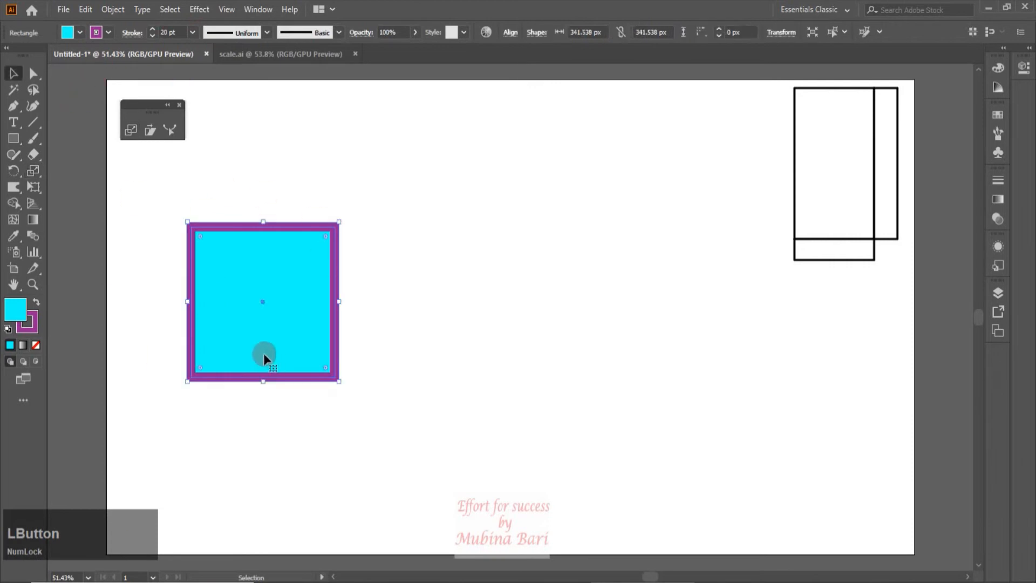
Duplicate the purple-stroked cyan square just to its right and reselect the original
left_click_drag(268, 335, 413, 335)
left_click(299, 307)
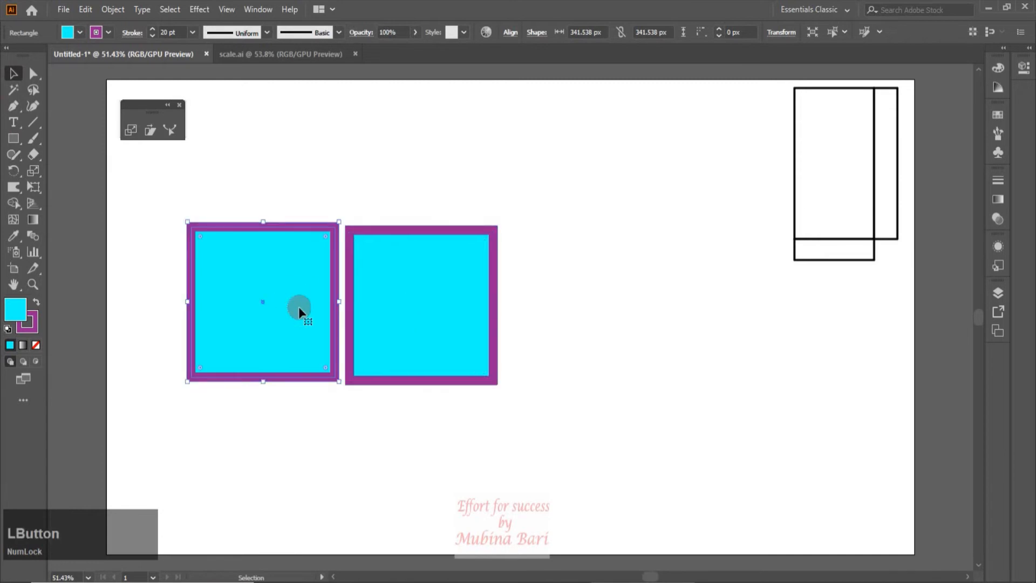
Scale the original square uniformly to 20% with Scale Corners and Scale Strokes & Effects turned off
double_click(129, 130)
left_click(530, 316)
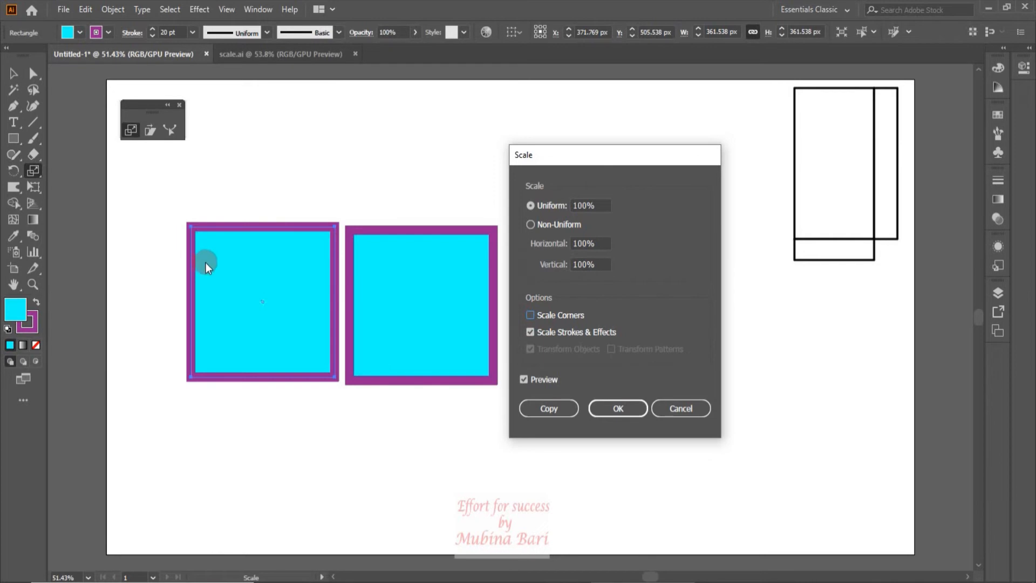
left_click(532, 335)
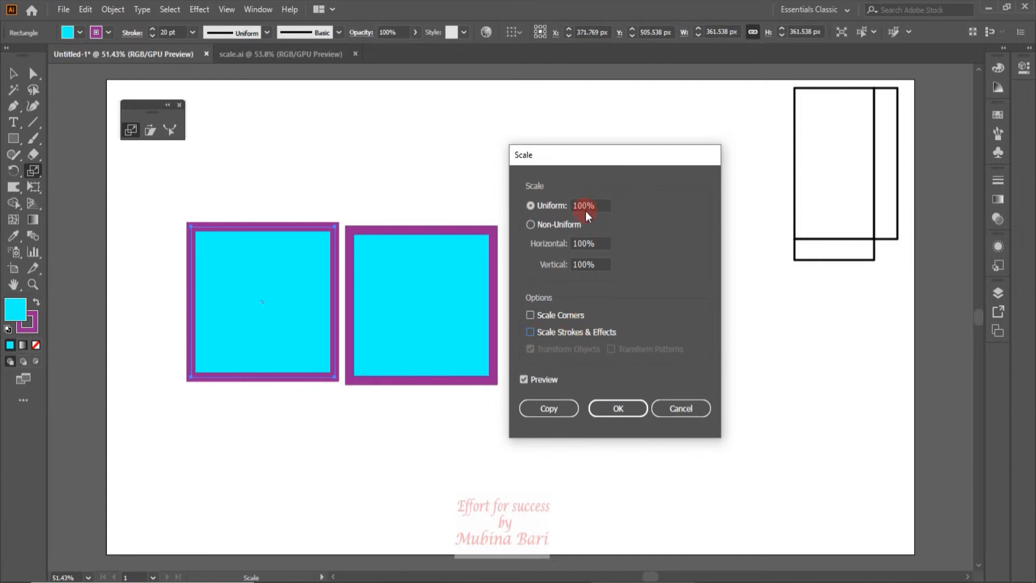
left_click_drag(586, 205, 572, 209)
type("20")
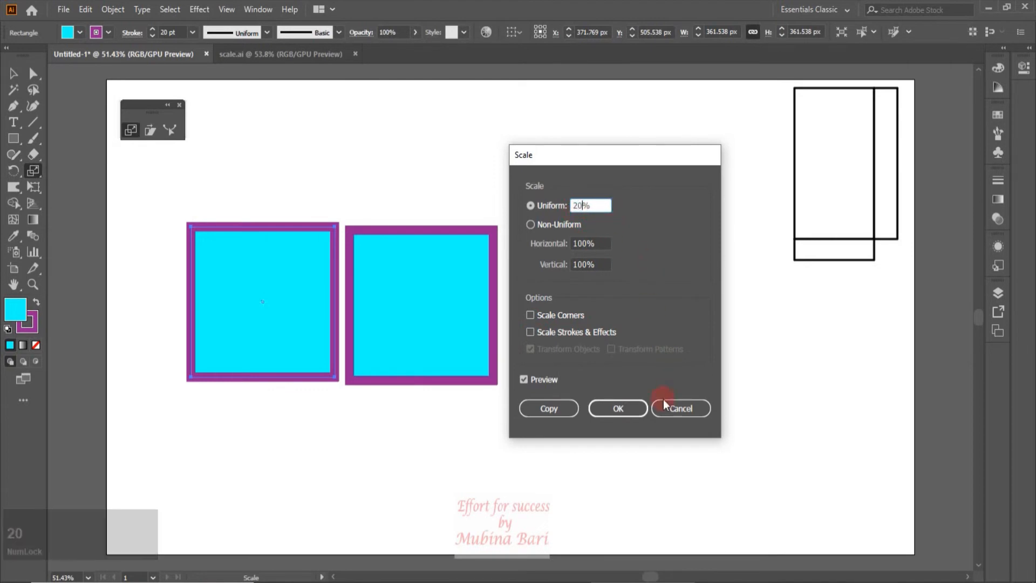
left_click(621, 408)
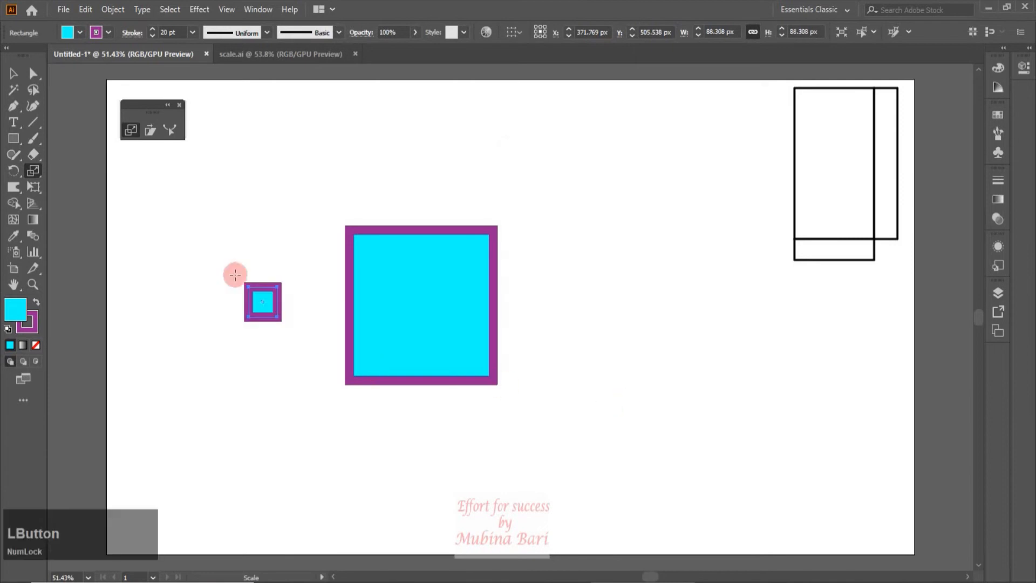
Scale the large duplicate square to 20% with Scale Corners and Scale Strokes & Effects turned on
left_click(13, 73)
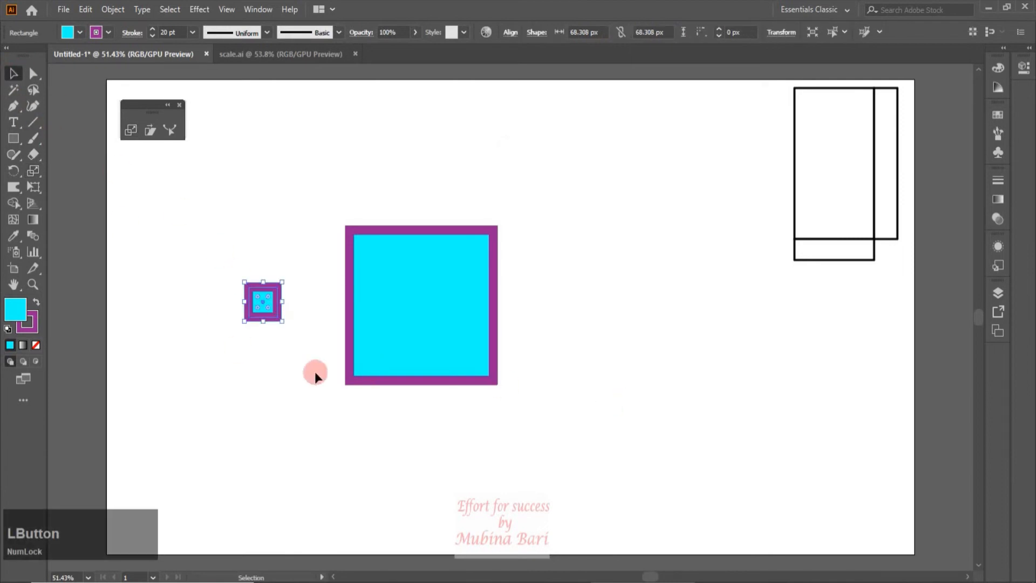
left_click(352, 379)
left_click(150, 131)
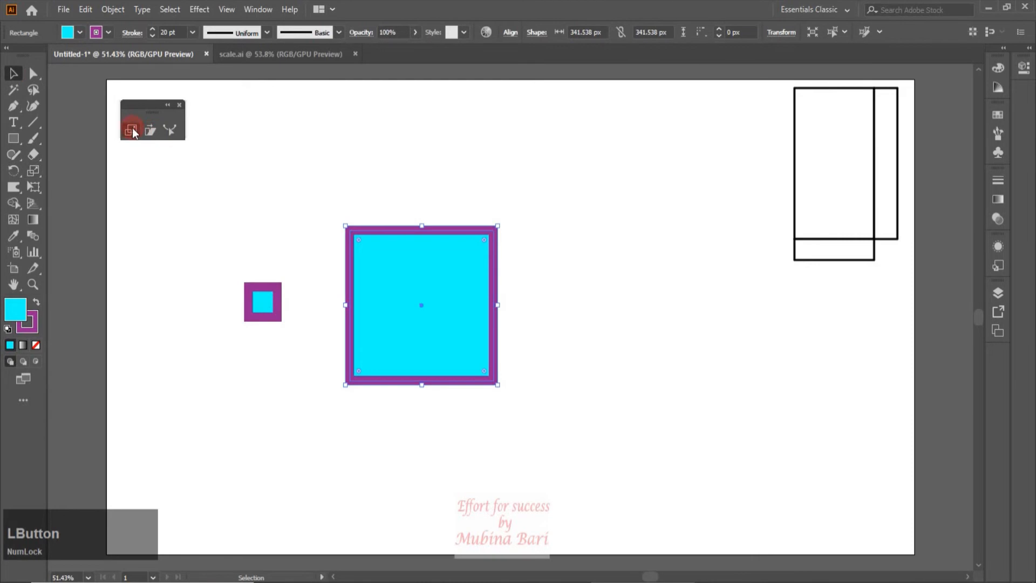
double_click(132, 129)
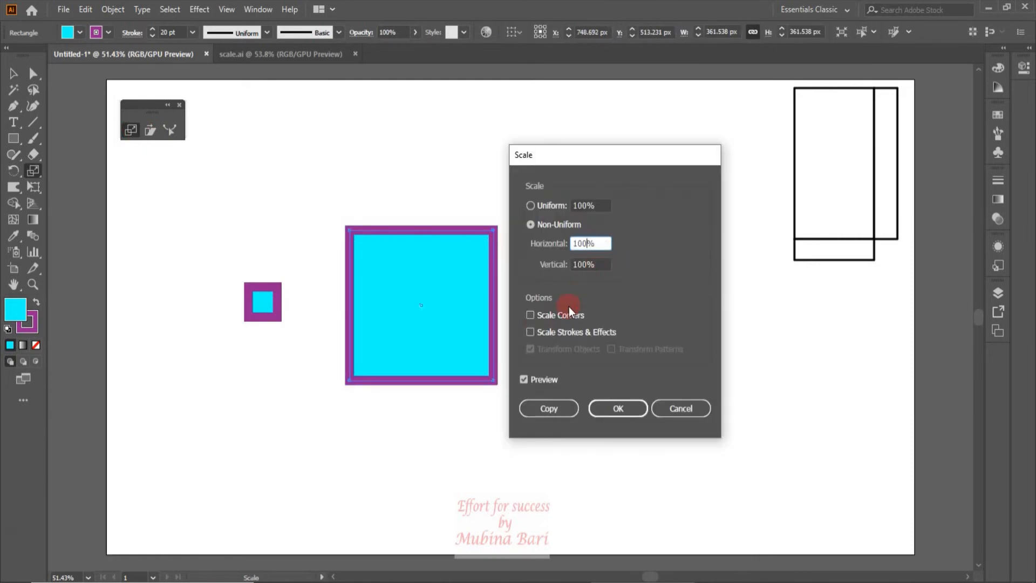
left_click(530, 317)
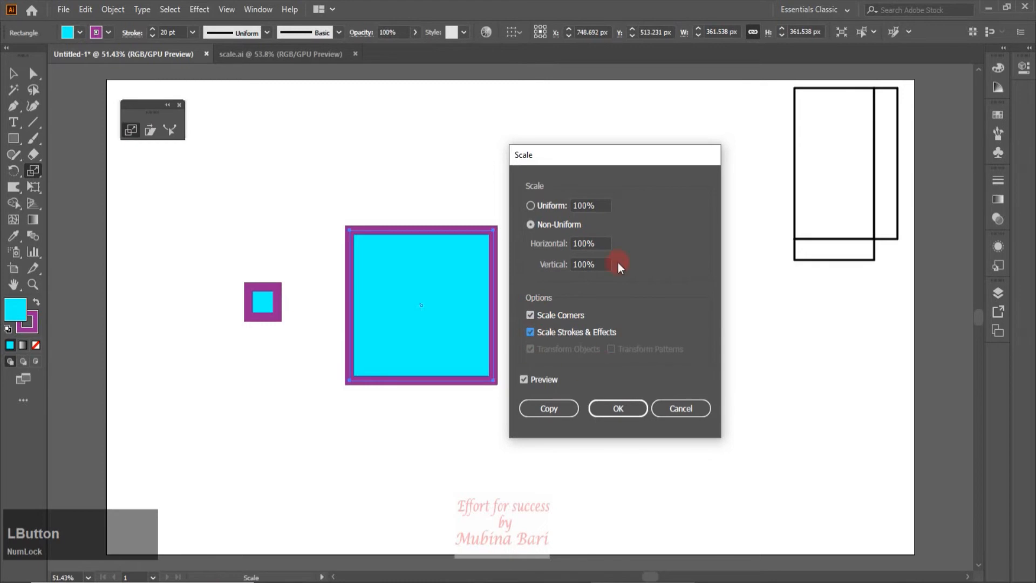
left_click(567, 208)
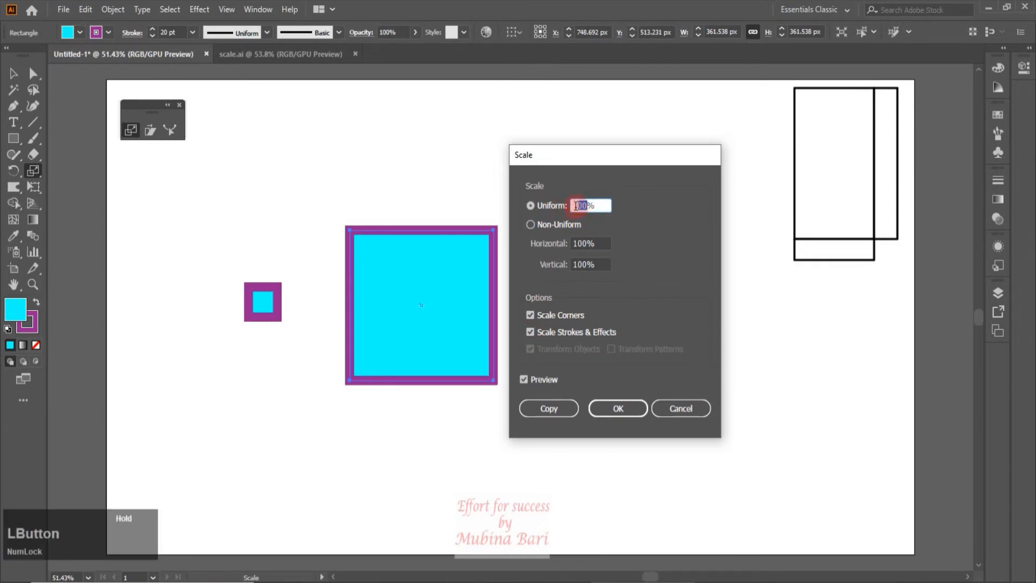
type("20")
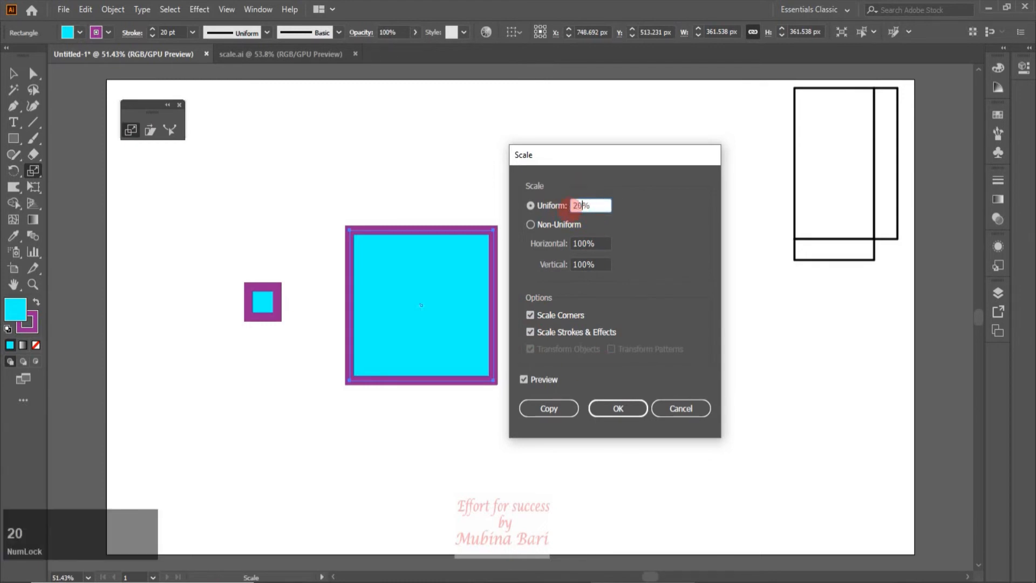
left_click(598, 263)
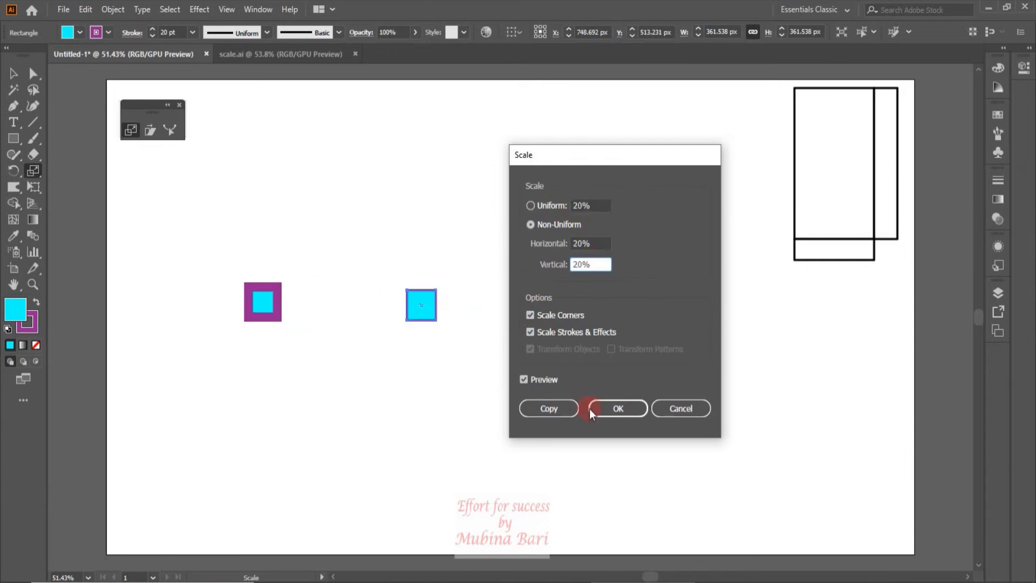
left_click(629, 406)
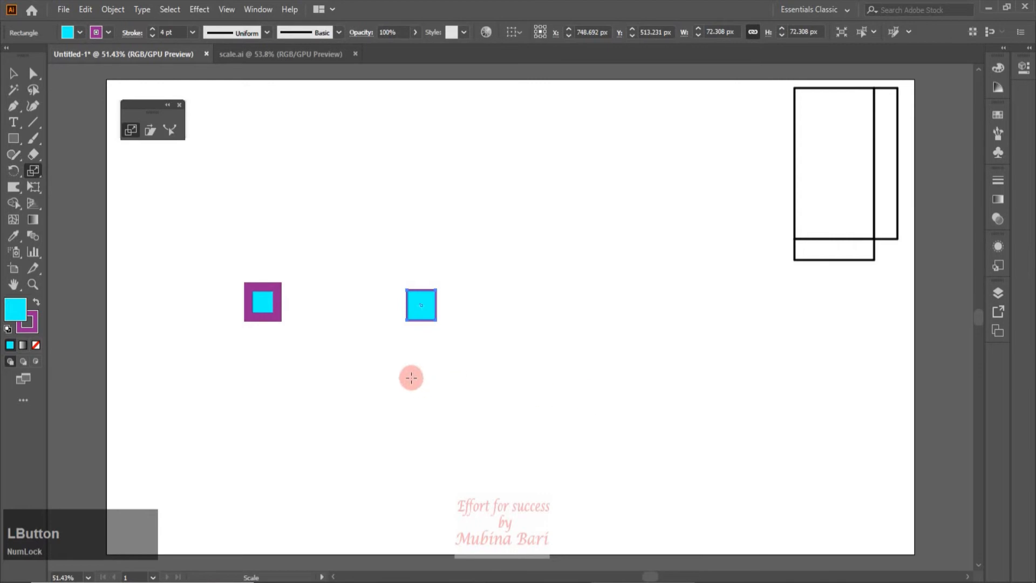
Move the thin-stroked square beside the thick-stroked one and compare the two squares' stroke weights
left_click(16, 74)
left_click_drag(420, 321, 305, 319)
left_click(335, 354)
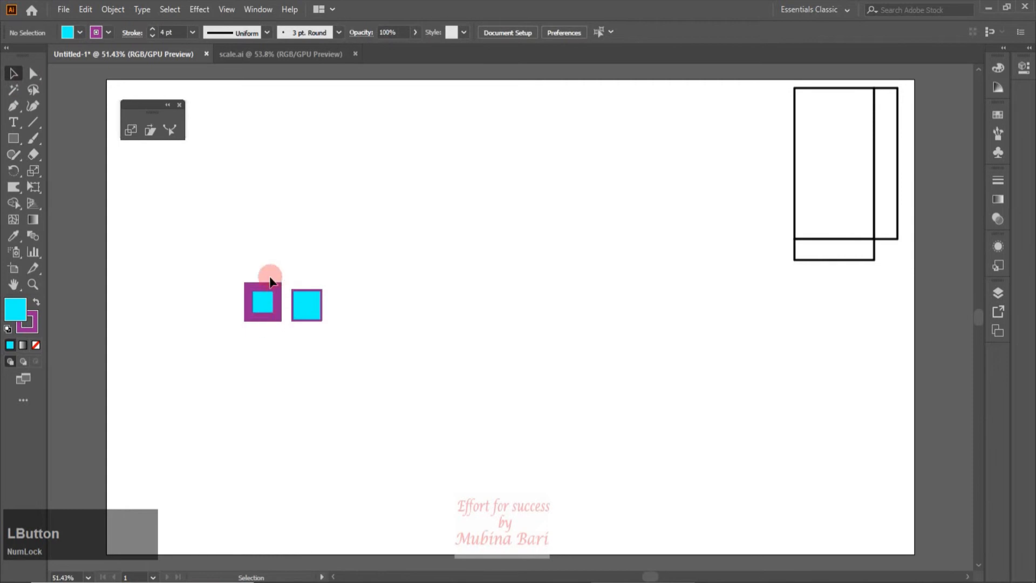
left_click(246, 312)
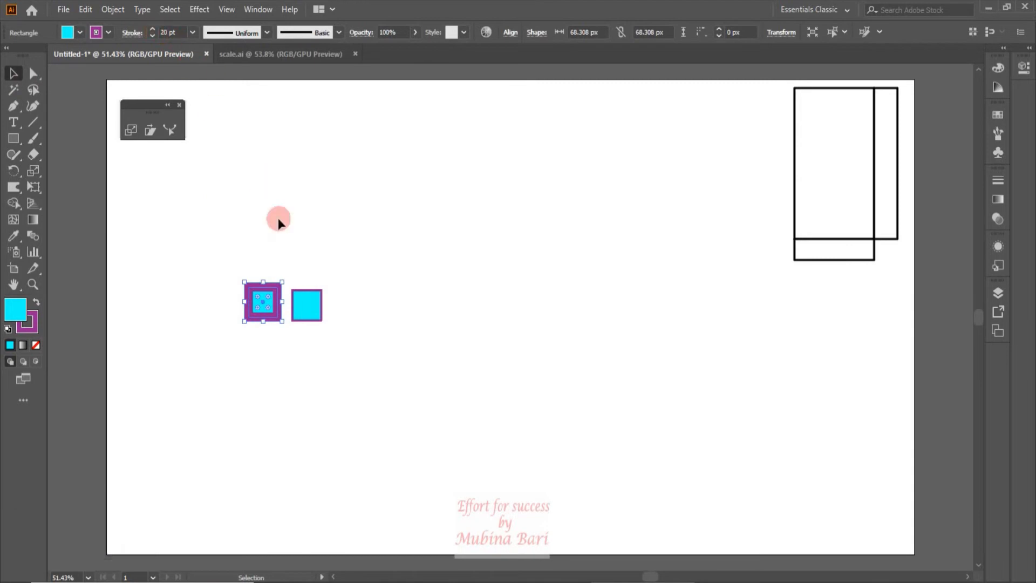
left_click(305, 321)
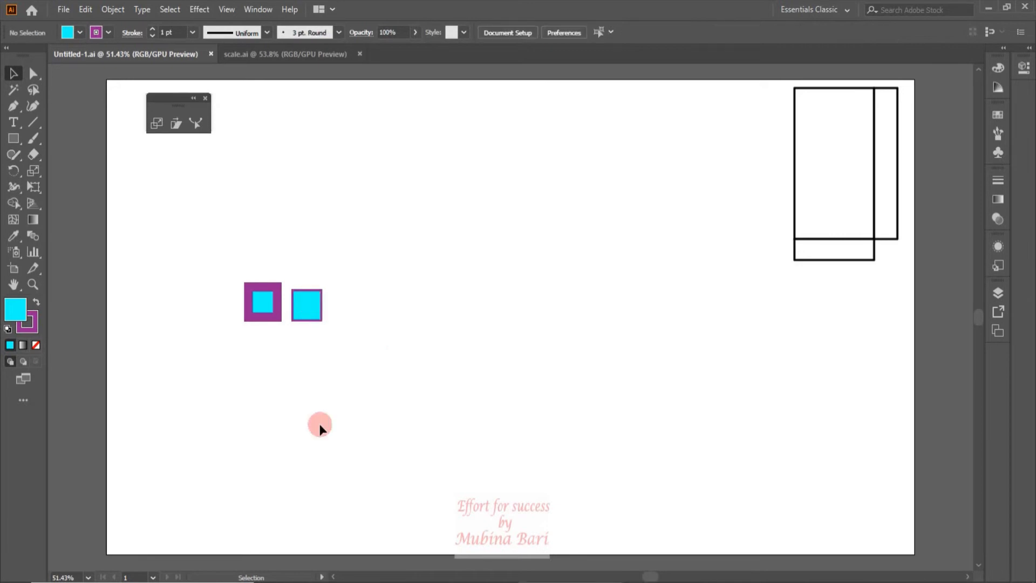
Delete the small square with the thick purple stroke
left_click(263, 319)
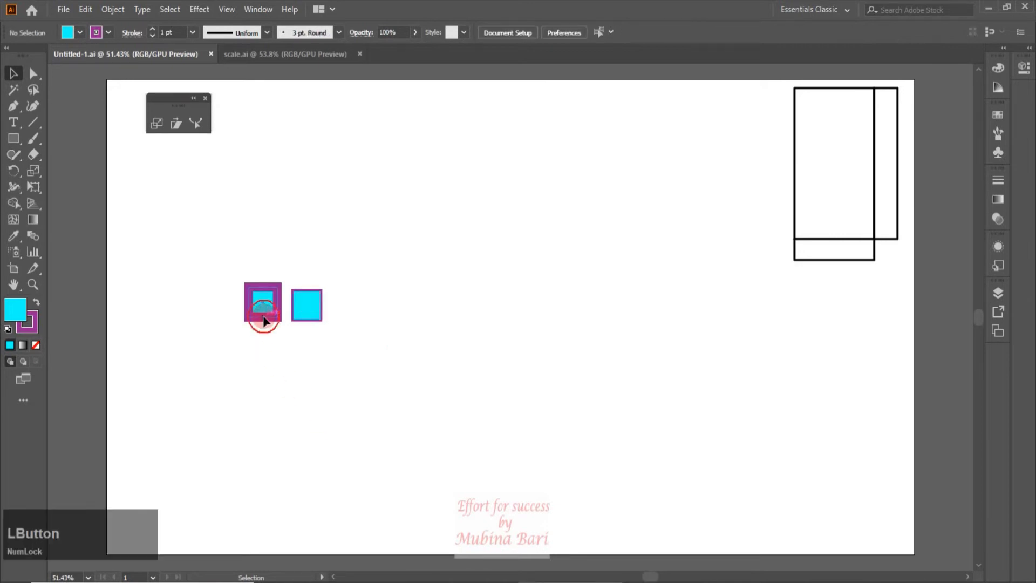
key("Delete")
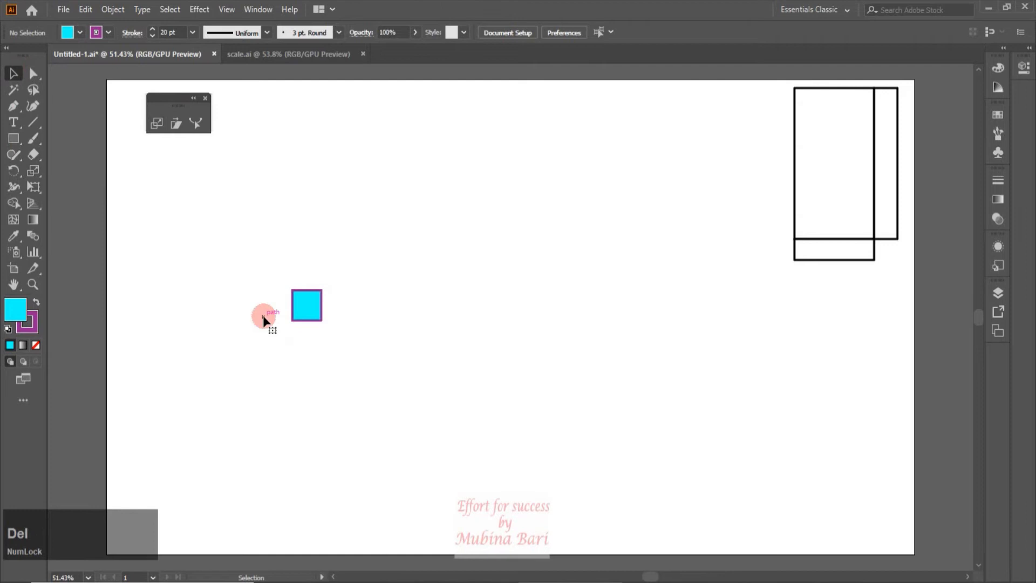
Enlarge the remaining square to about 479 × 539 px and move it toward the artboard's left side
left_click(321, 323)
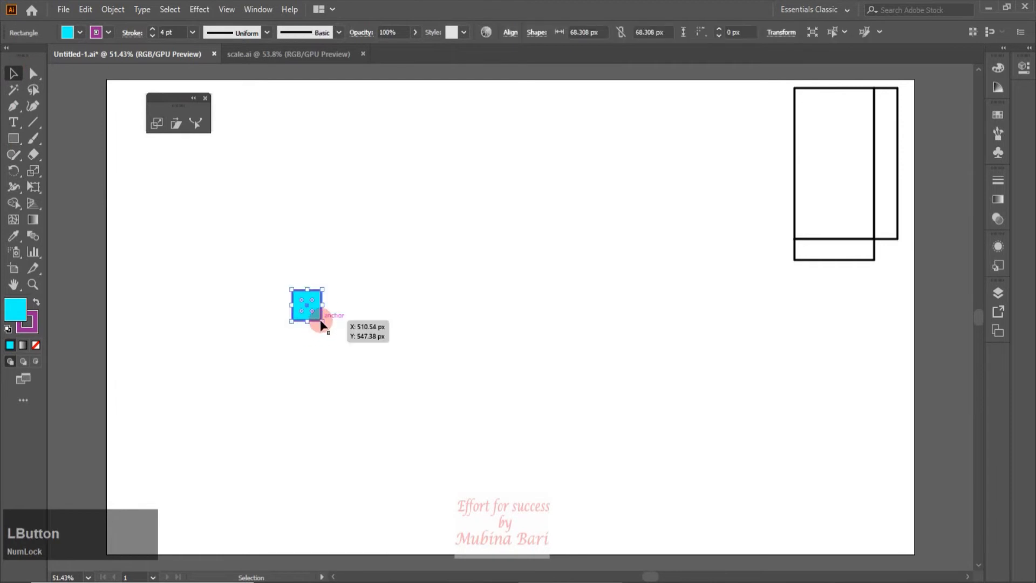
left_click_drag(320, 323, 496, 530)
left_click_drag(433, 410, 301, 341)
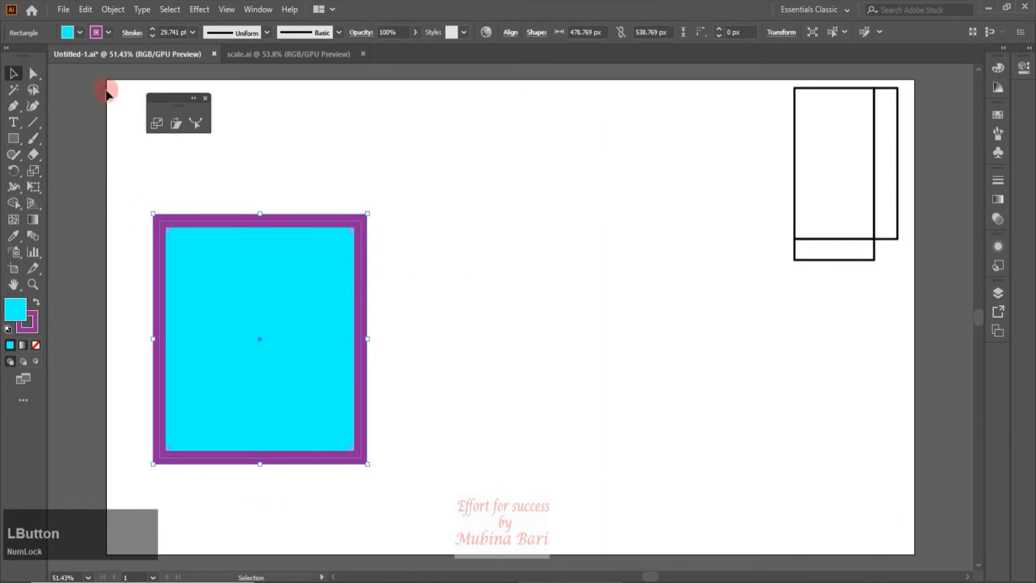
Fill the enlarged rectangle with the blue swirl pattern swatch
left_click(80, 32)
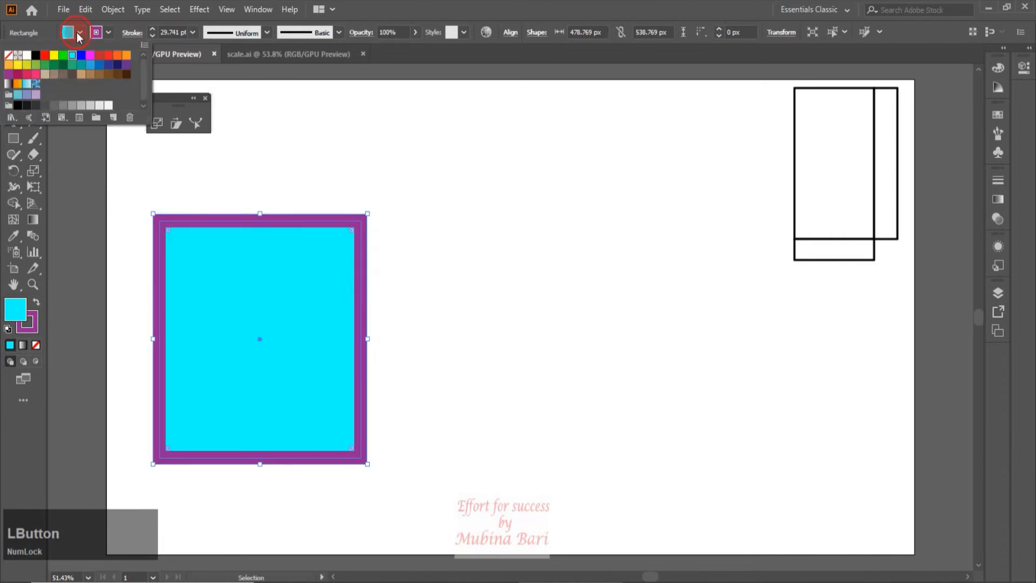
left_click(36, 83)
left_click(161, 151)
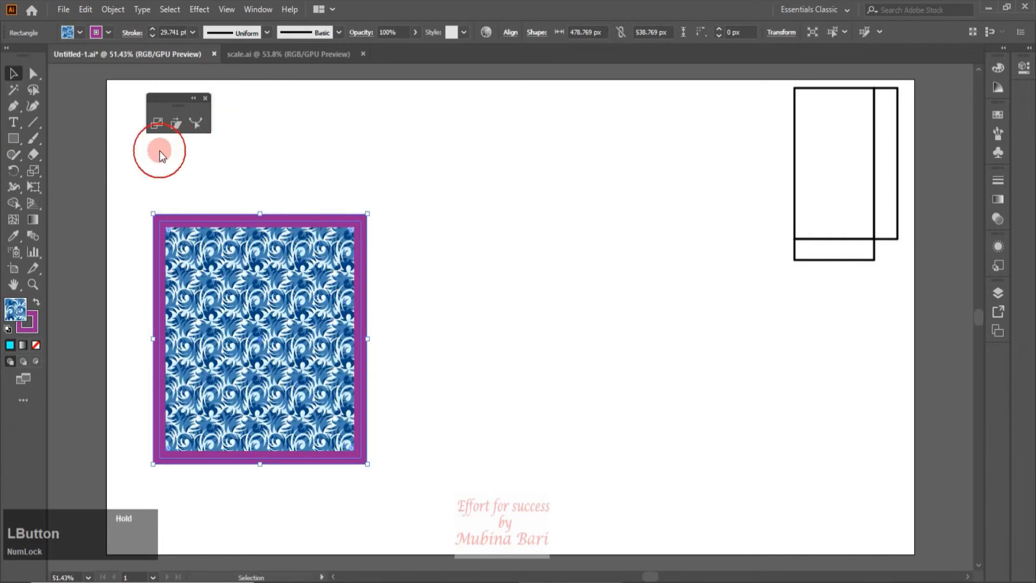
Preview a 200% scale of the rectangle's pattern and stroke with Transform Objects turned off and Transform Patterns on
double_click(156, 127)
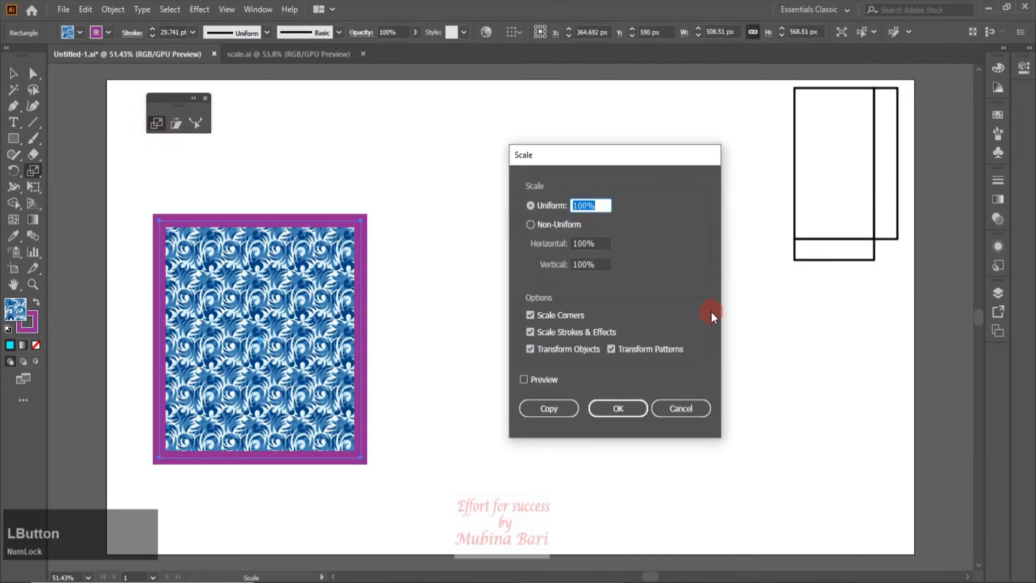
left_click(525, 379)
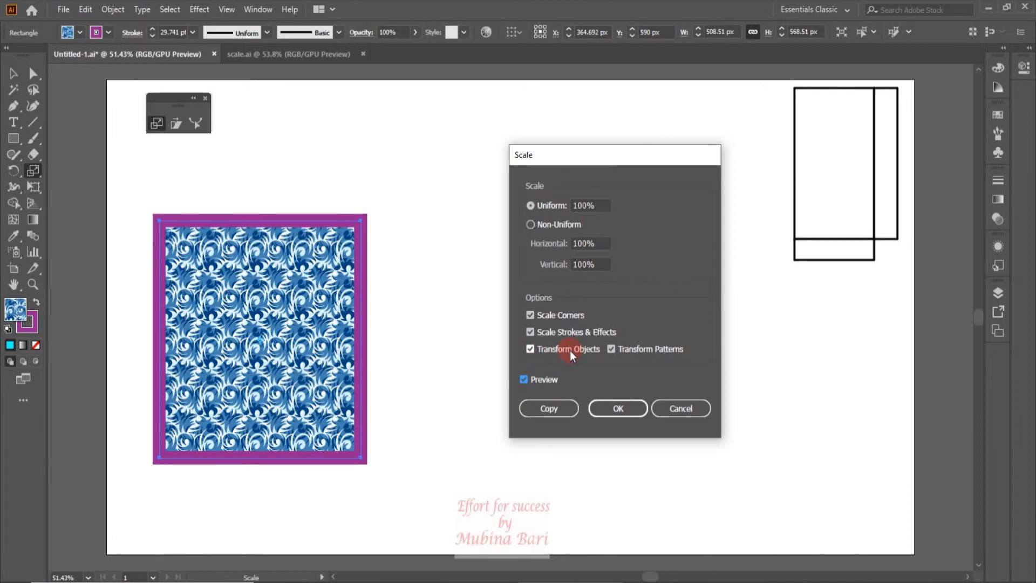
left_click(563, 211)
left_click(530, 348)
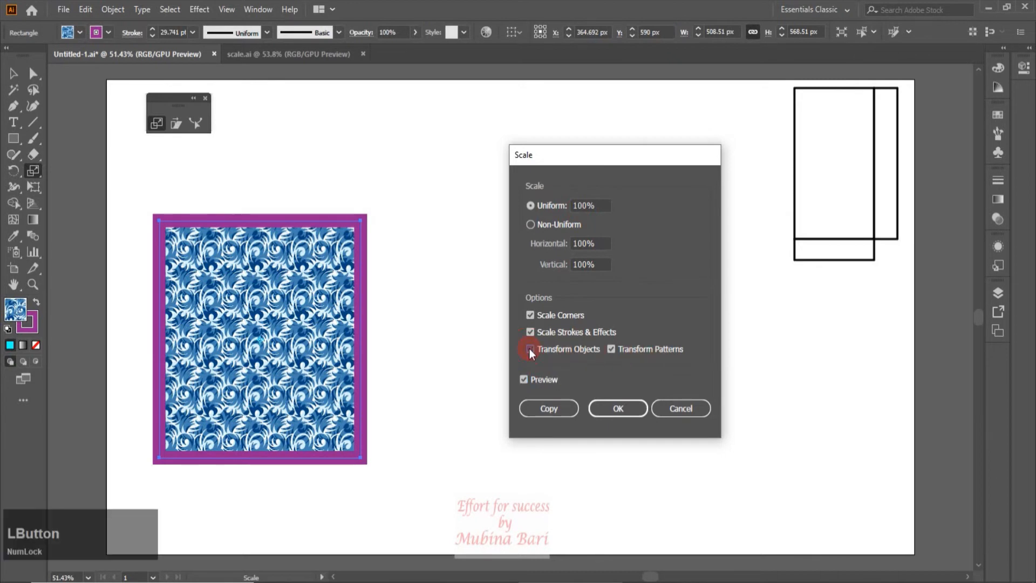
left_click(575, 205)
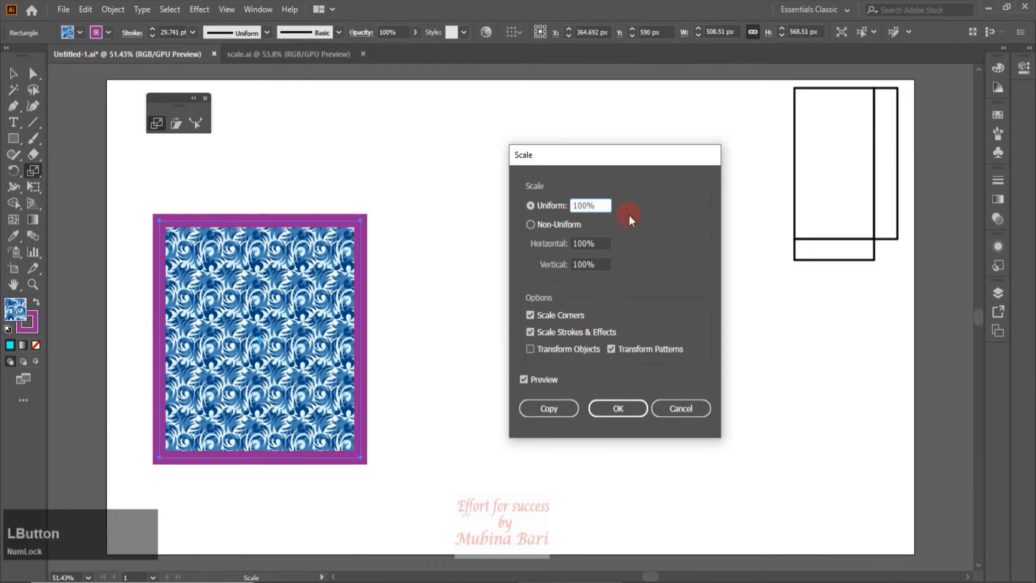
key("BackSpace")
type("2")
left_click(585, 243)
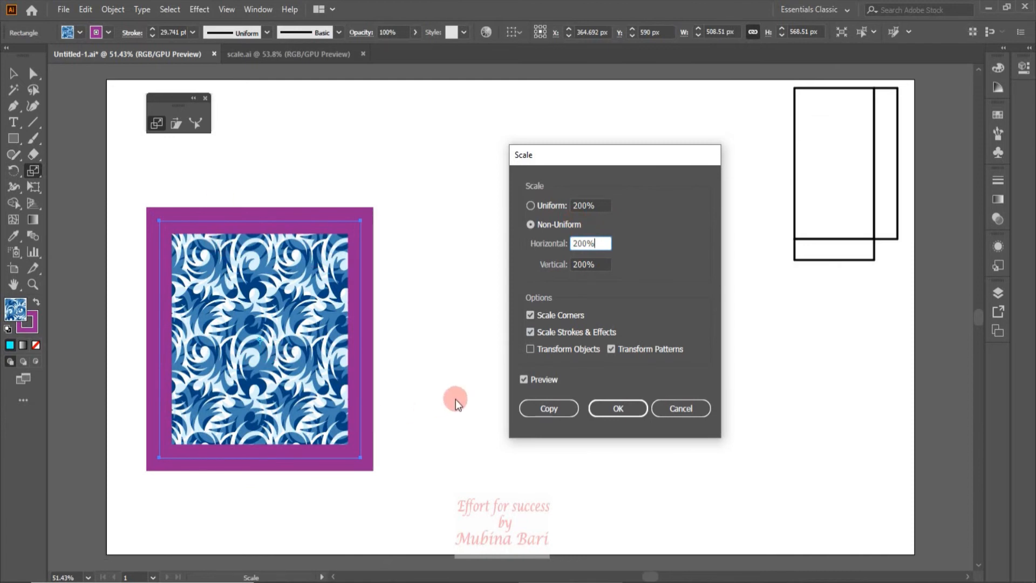
Set the previewed pattern scale to 50%, keeping Transform Objects off
left_click(587, 207)
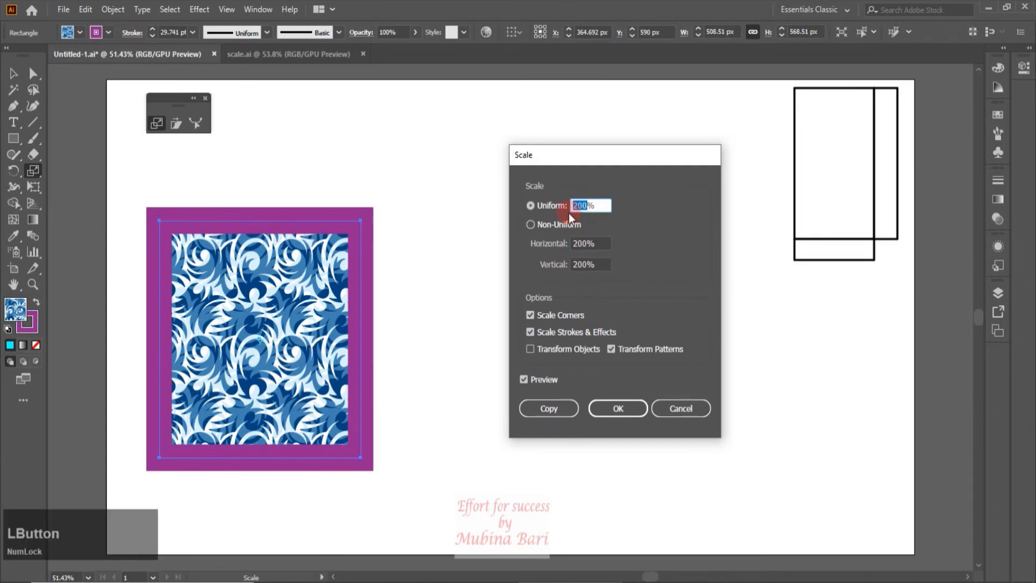
type("50")
left_click(587, 264)
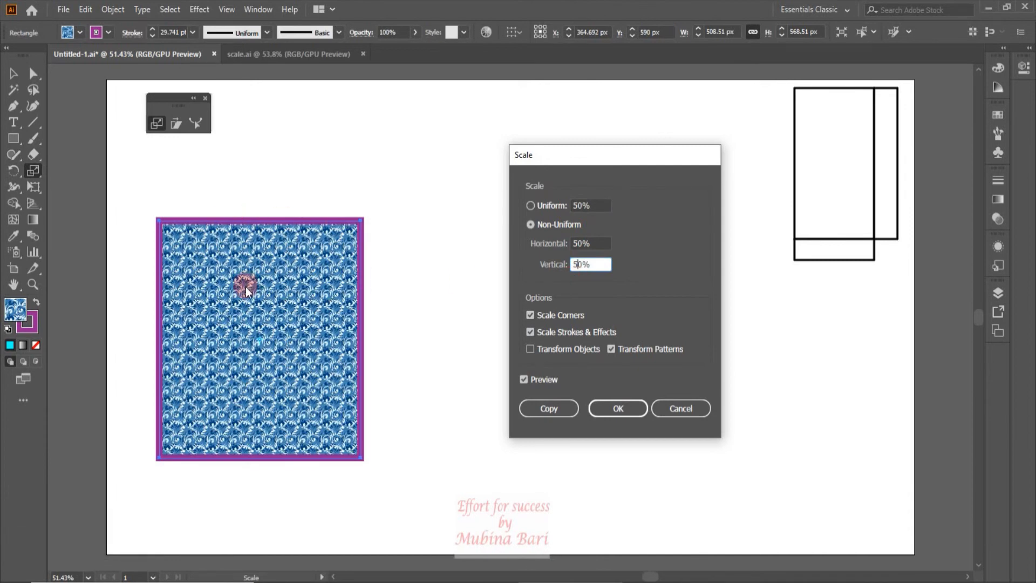
left_click(524, 380)
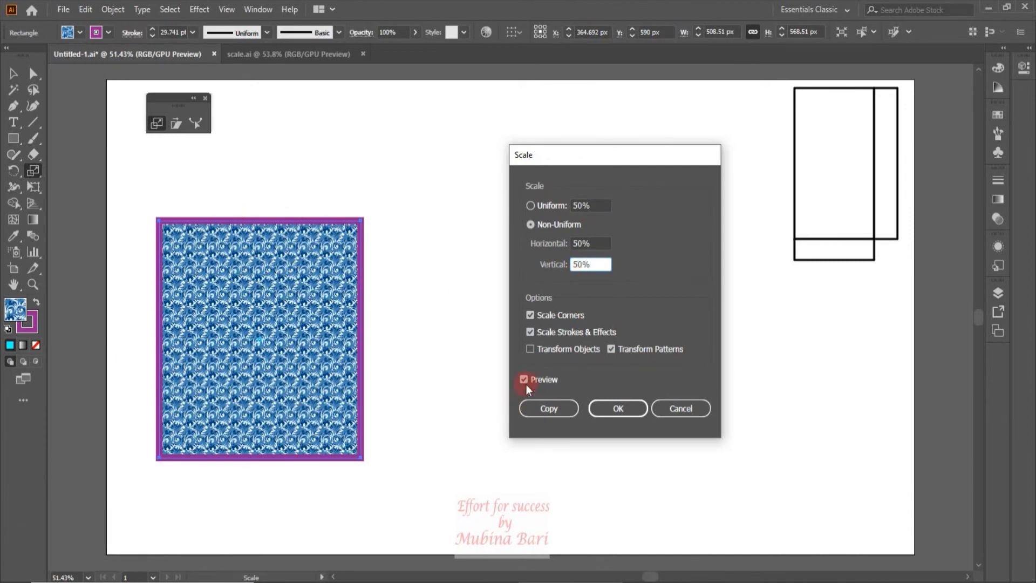
Turn Transform Objects on in the 50% preview, and switch Transform Patterns off and back on
left_click(530, 350)
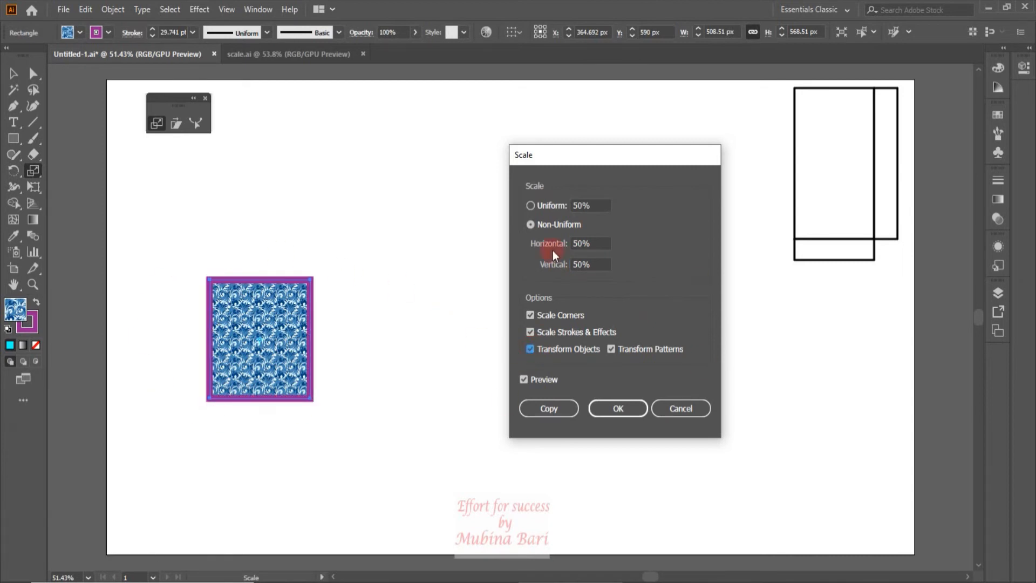
left_click(615, 362)
left_click(611, 350)
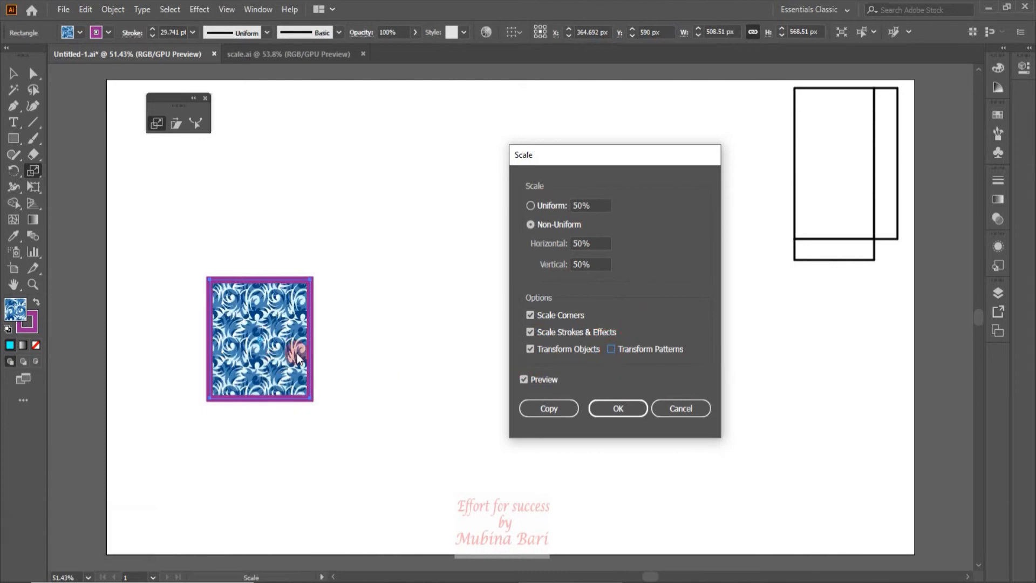
left_click(611, 350)
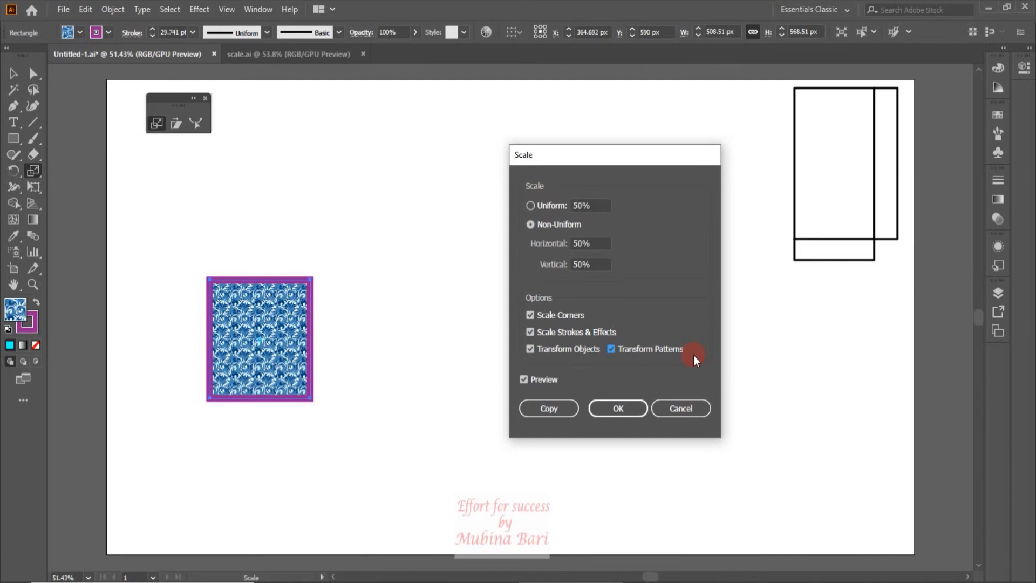
Cancel the scaling and delete the patterned rectangle
left_click(686, 413)
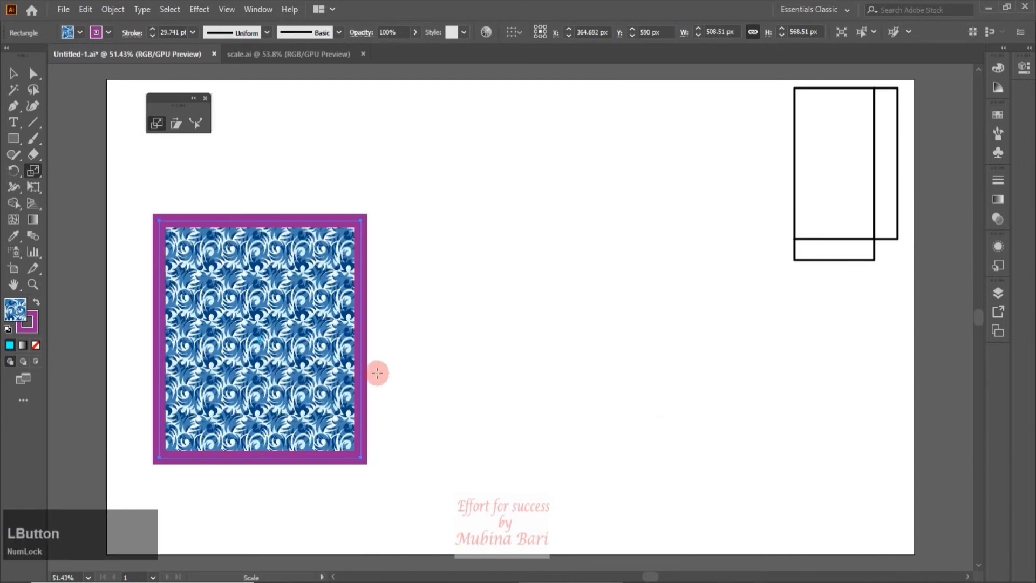
key("Delete")
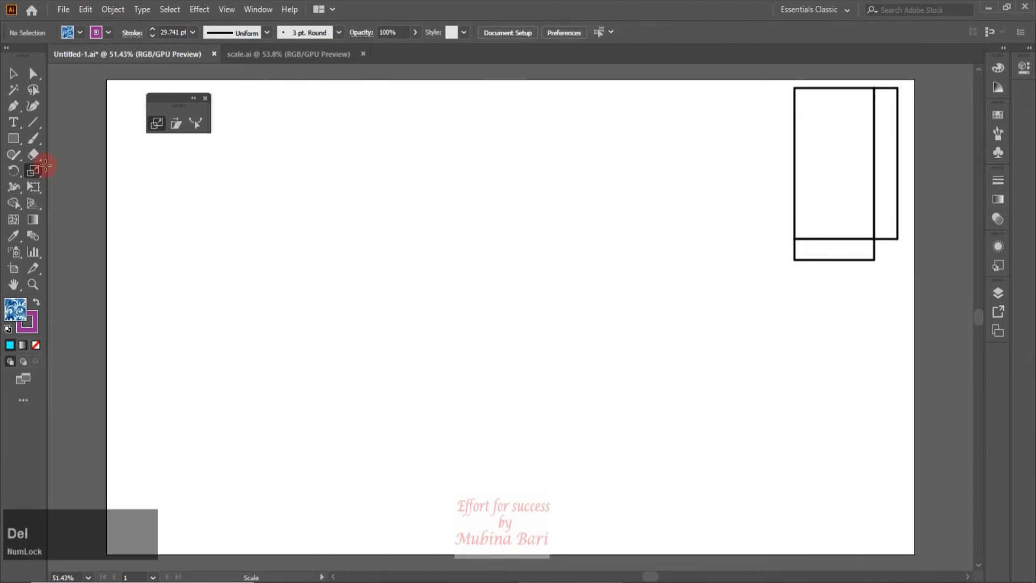
Draw a rectangle about 342 by 354 px on the empty area of the artboard
left_click(13, 138)
mouse_move(177, 264)
left_mouse_down()
mouse_move(297, 374)
mouse_move(249, 315)
mouse_move(317, 370)
left_mouse_up()
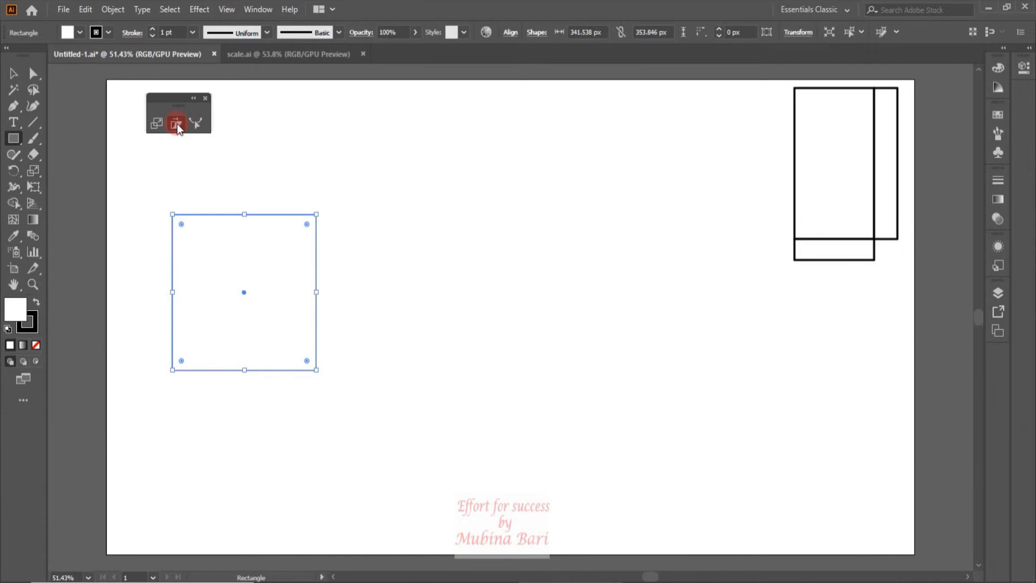
Try shearing the rectangle freehand about its centre from two of its right-hand corners, and undo both shears
left_click(177, 124)
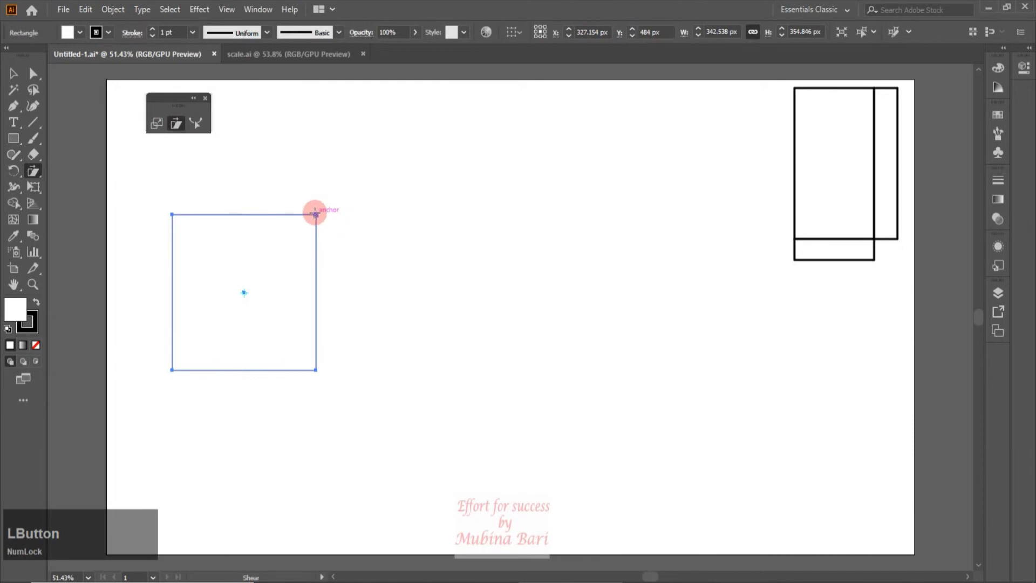
left_click_drag(317, 215, 365, 264)
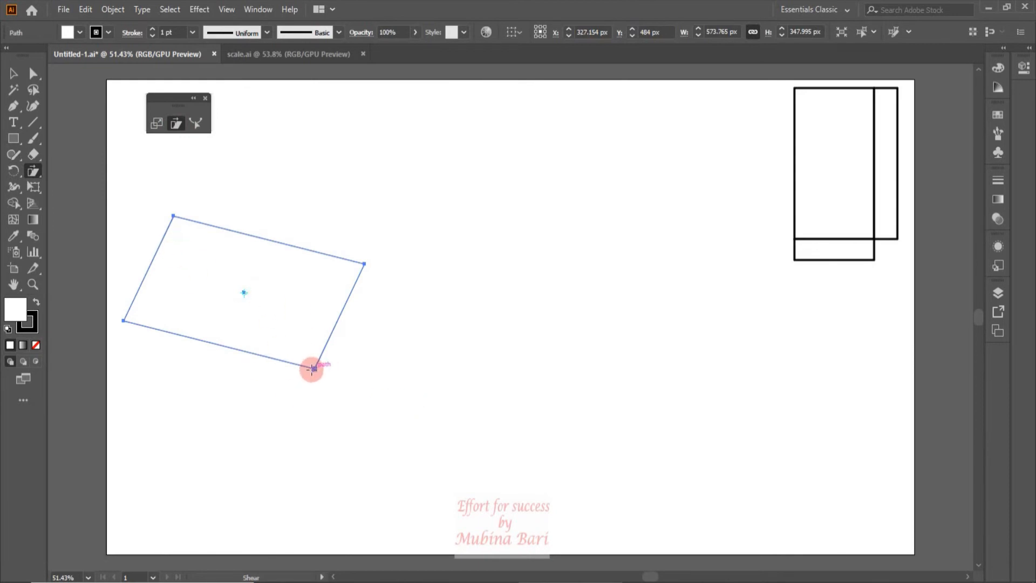
left_click_drag(313, 369, 438, 322)
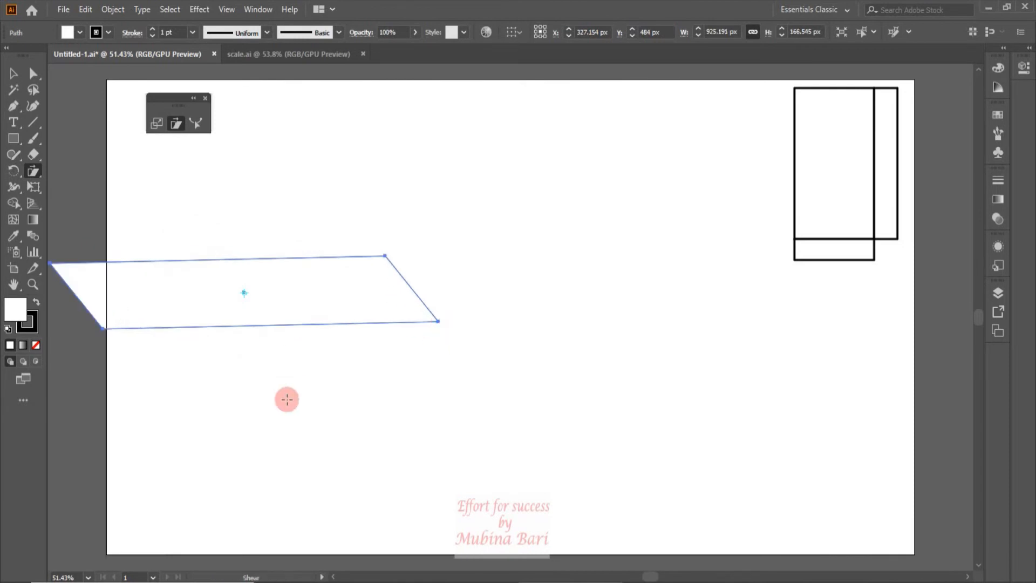
key("ctrl+z")
key("ctrl+z")
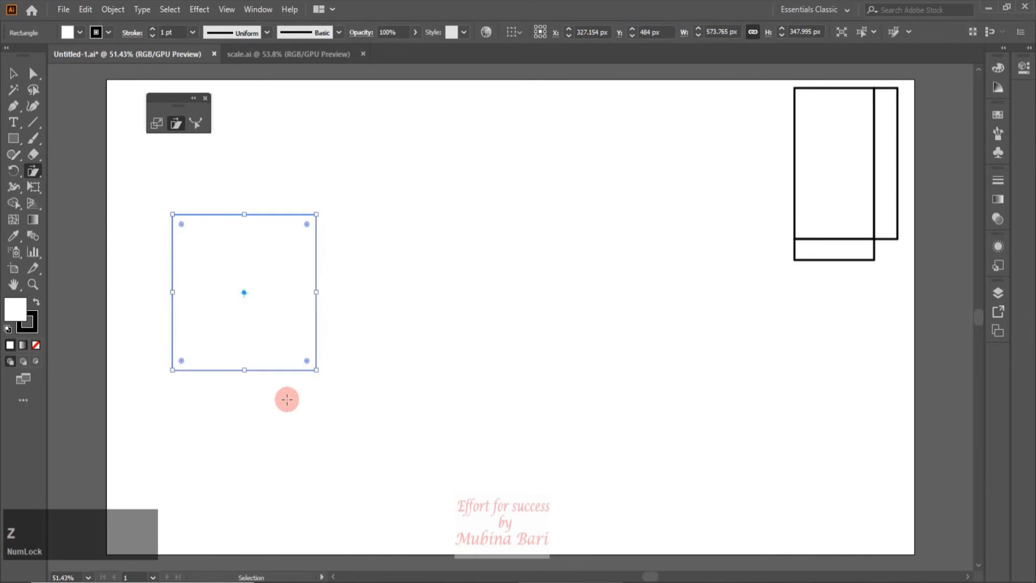
Try shearing the rectangle vertically with its lower-left corner as the reference point, and undo the shearing
left_click_drag(171, 371, 171, 371)
left_click_drag(316, 215, 315, 171)
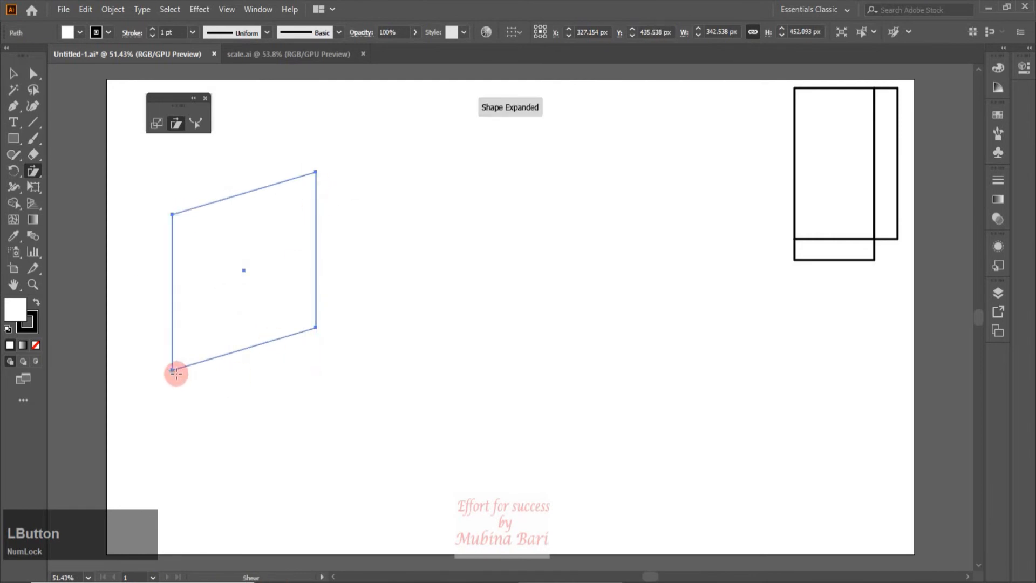
left_click_drag(243, 270, 327, 295)
key("ctrl+z")
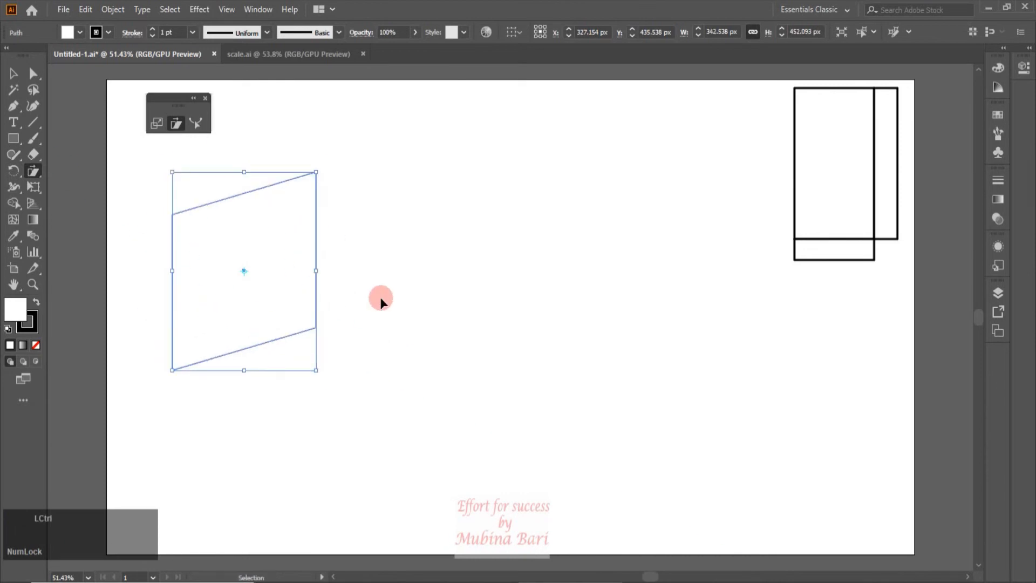
Preview a 333° shear of the rectangle with the axis set to an angle of 0°
double_click(173, 124)
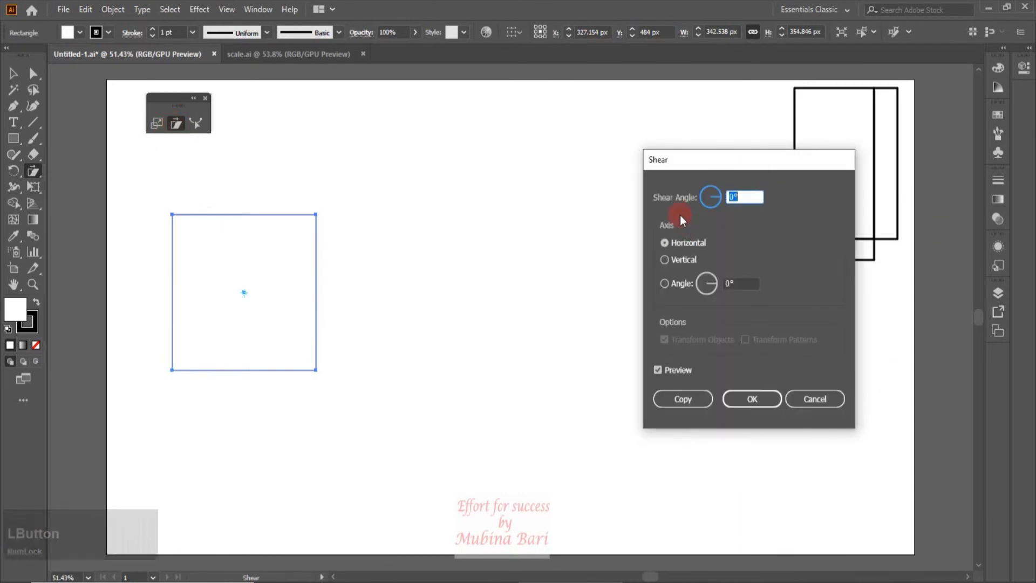
left_click(662, 205)
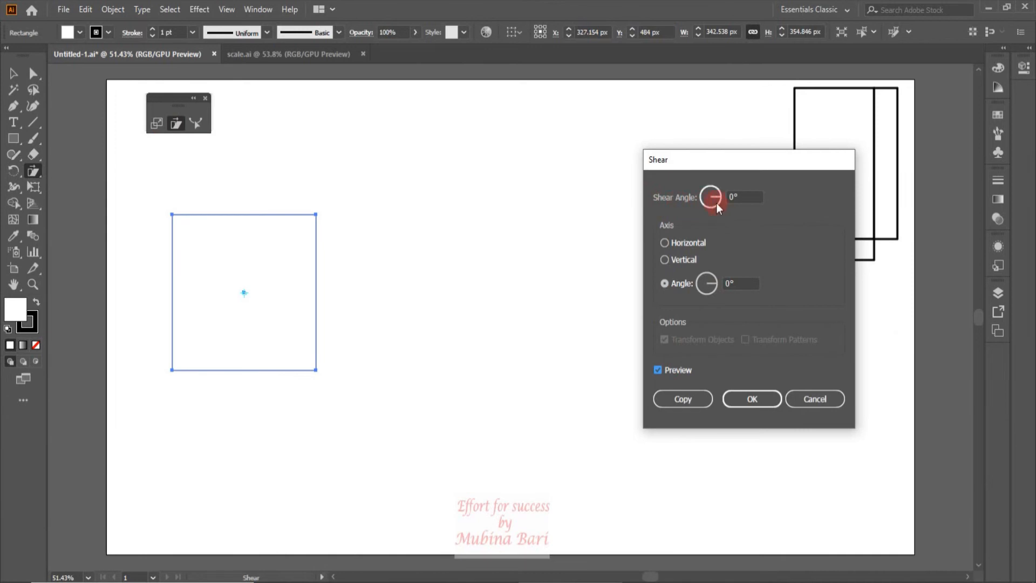
left_click_drag(719, 196, 717, 201)
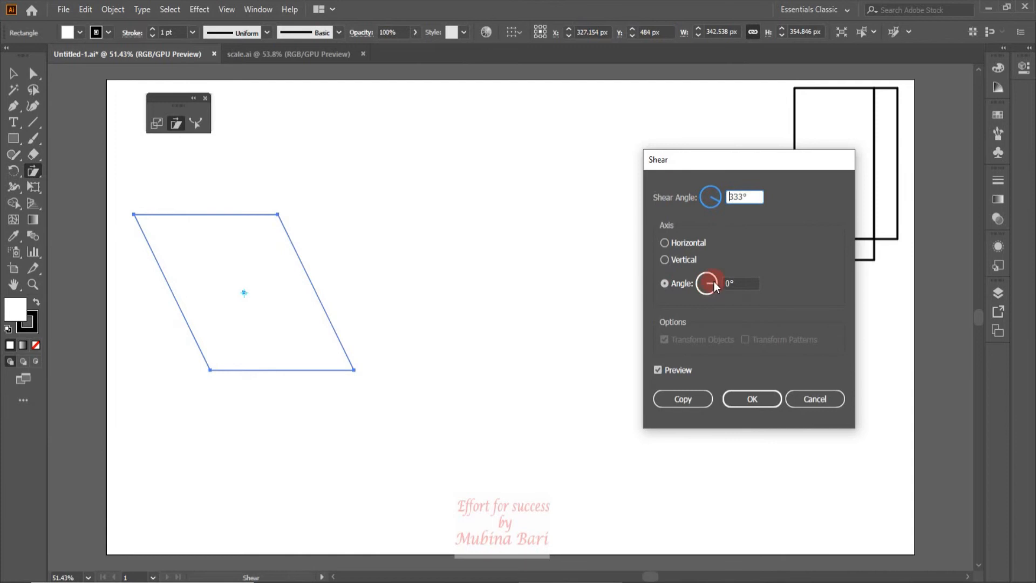
Switch the previewed shear's axis to Horizontal, and change it to a custom angle of 275°
left_click(664, 242)
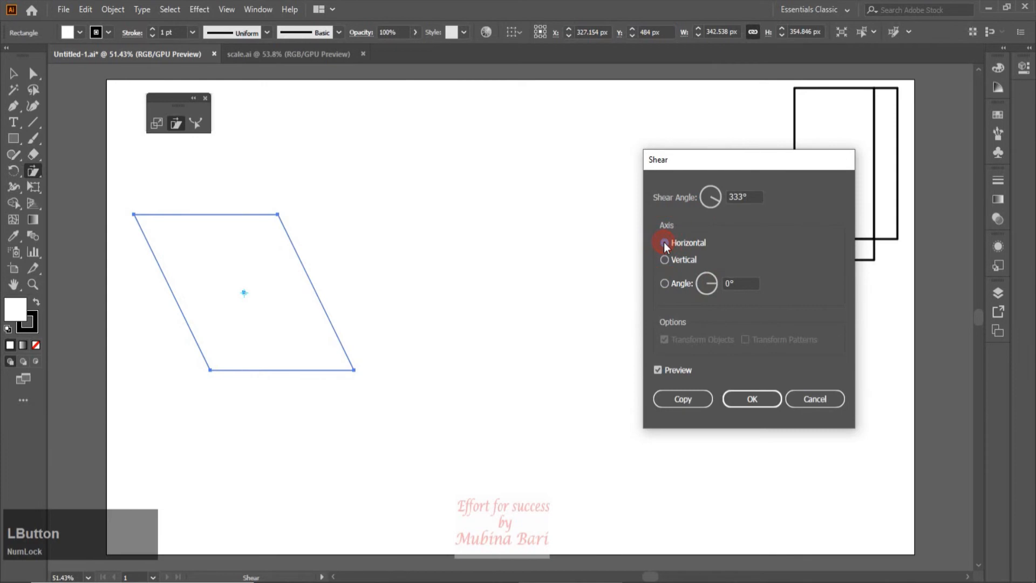
left_click(715, 285)
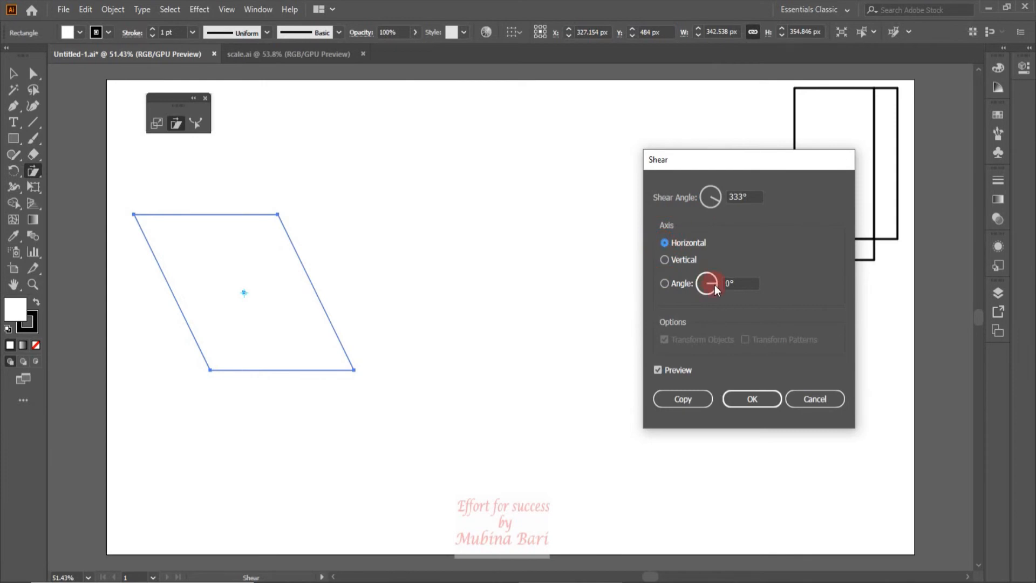
left_click_drag(714, 283, 708, 292)
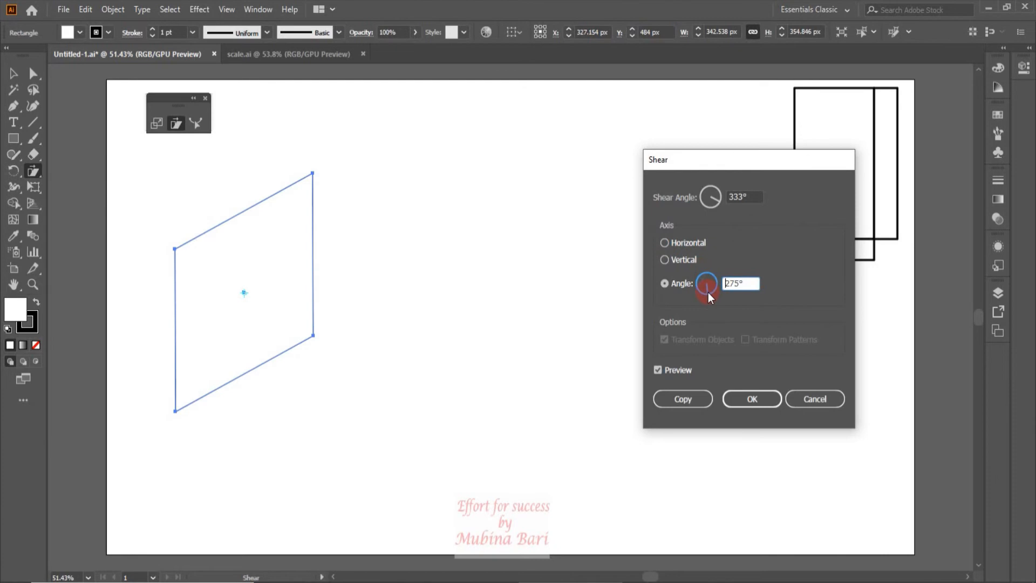
Compare the 333° shear on the Vertical and Horizontal axes, and cancel the shear
left_click(665, 260)
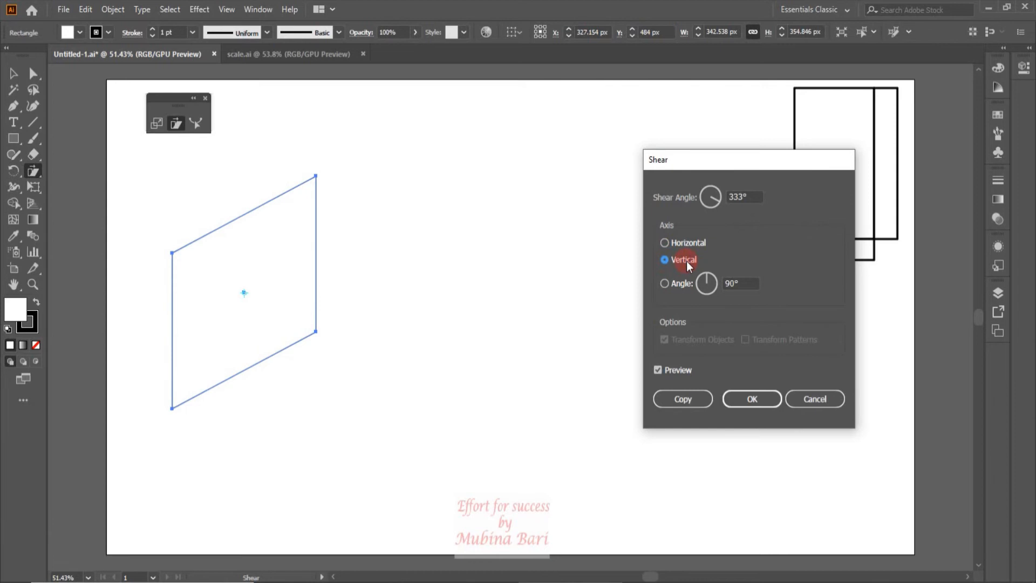
left_click(666, 244)
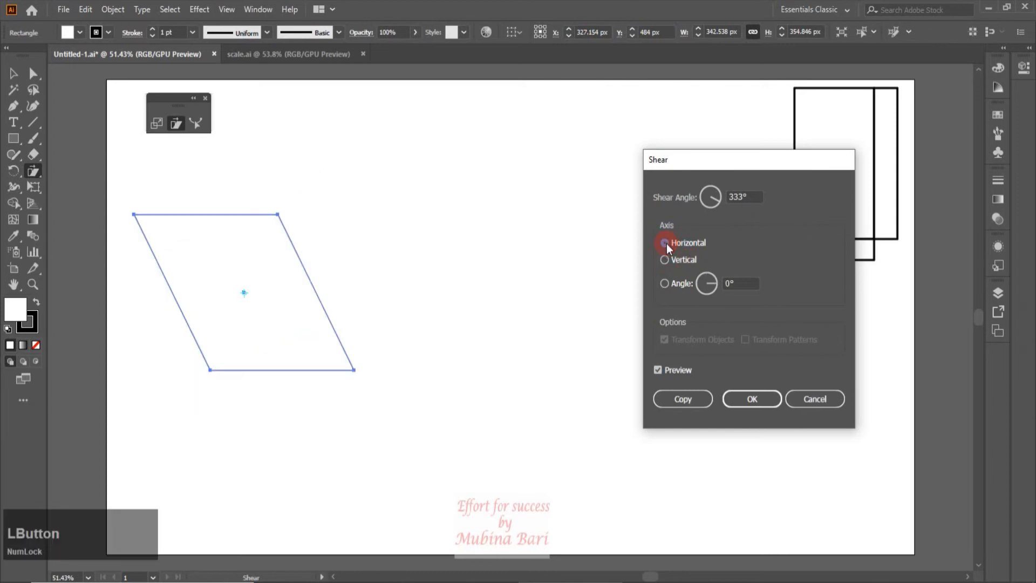
left_click(667, 261)
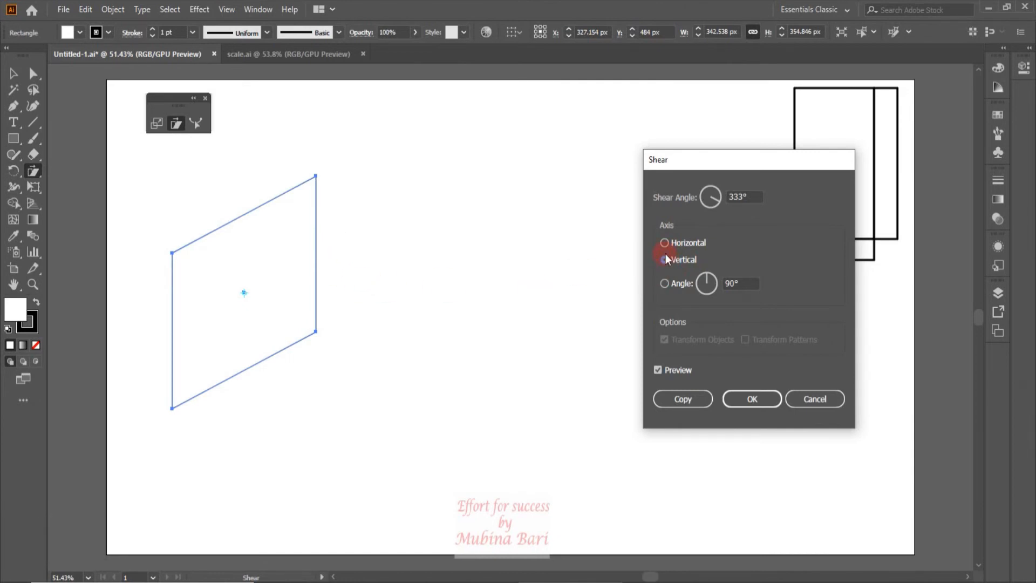
left_click(667, 244)
left_click(801, 402)
left_click(803, 400)
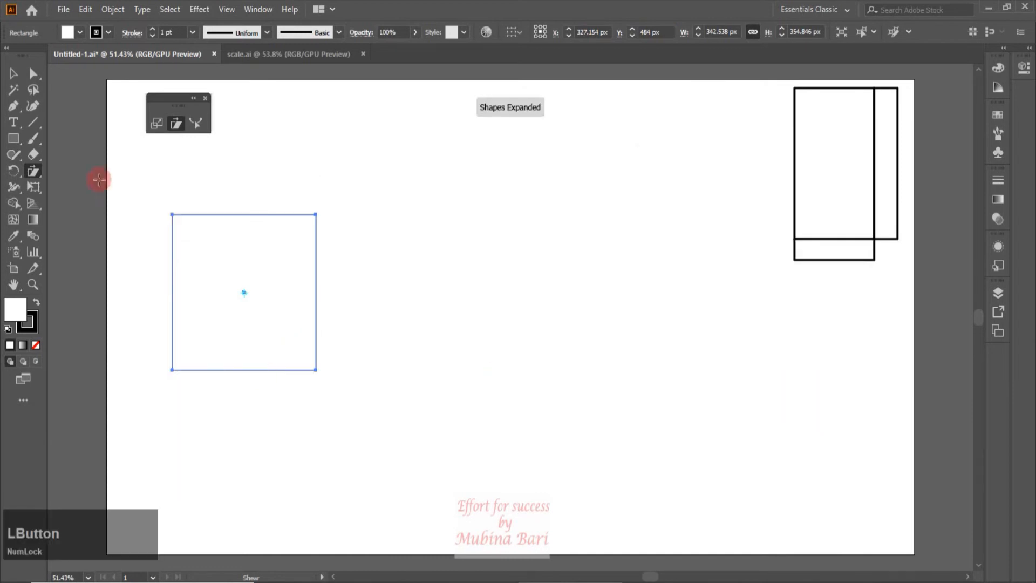
Delete the unsheared practice rectangle from the artboard
left_click(13, 73)
left_click(226, 358)
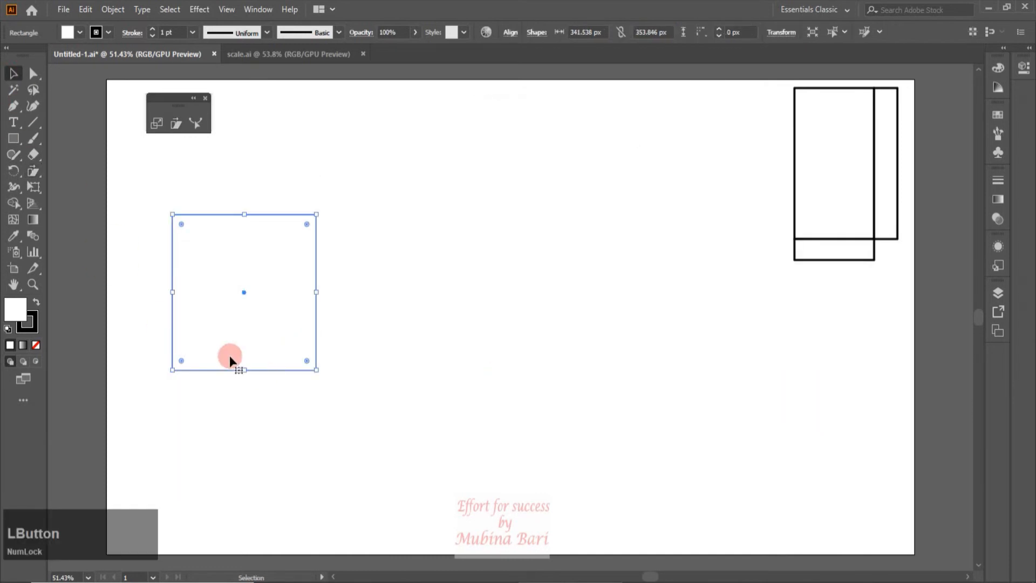
key("Delete")
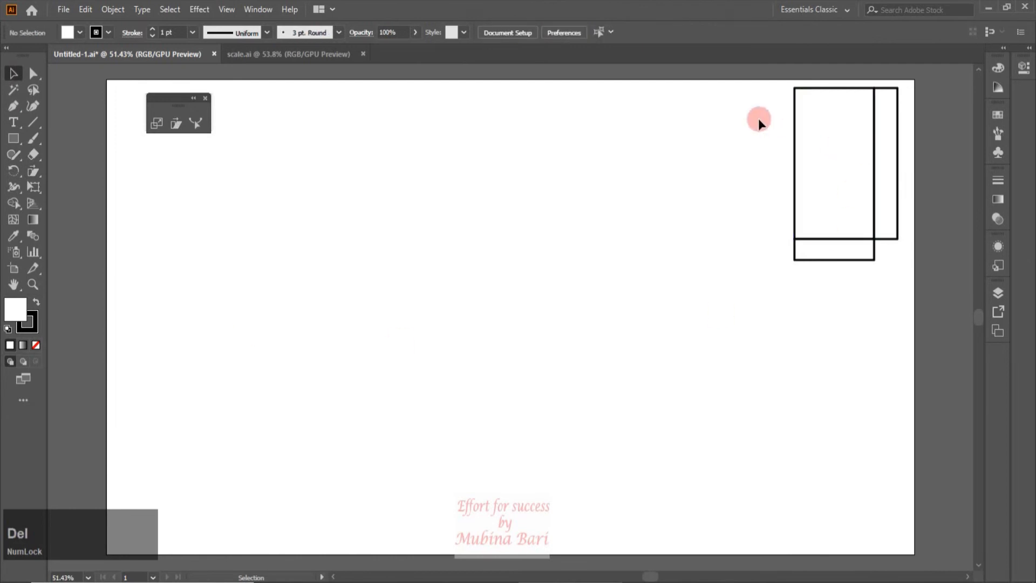
Move the three adjoining rectangles toward the middle of the artboard, and shorten the two tall ones from above to about 230 px
left_click_drag(751, 79, 889, 247)
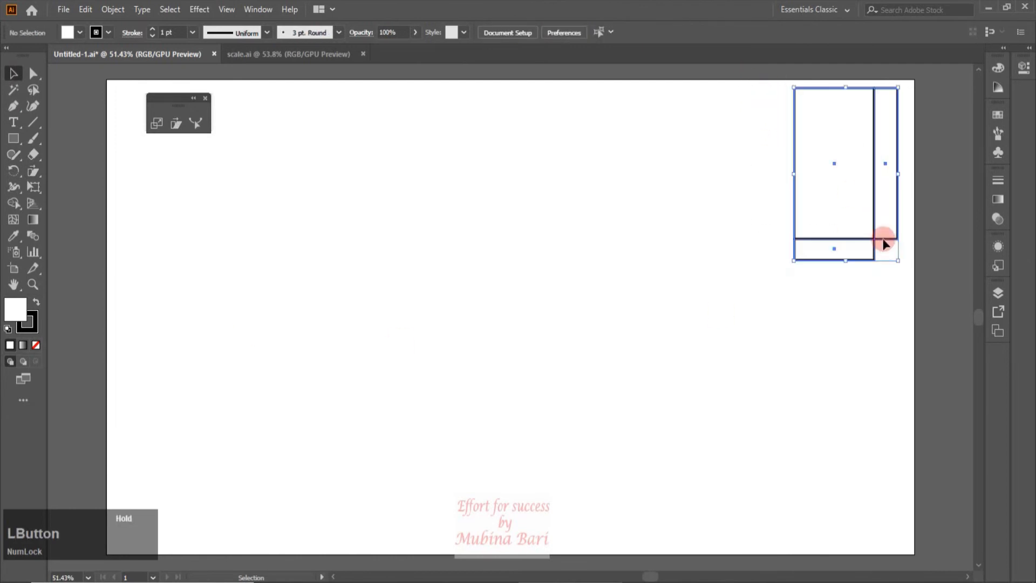
left_click_drag(874, 202, 414, 254)
left_click(389, 174)
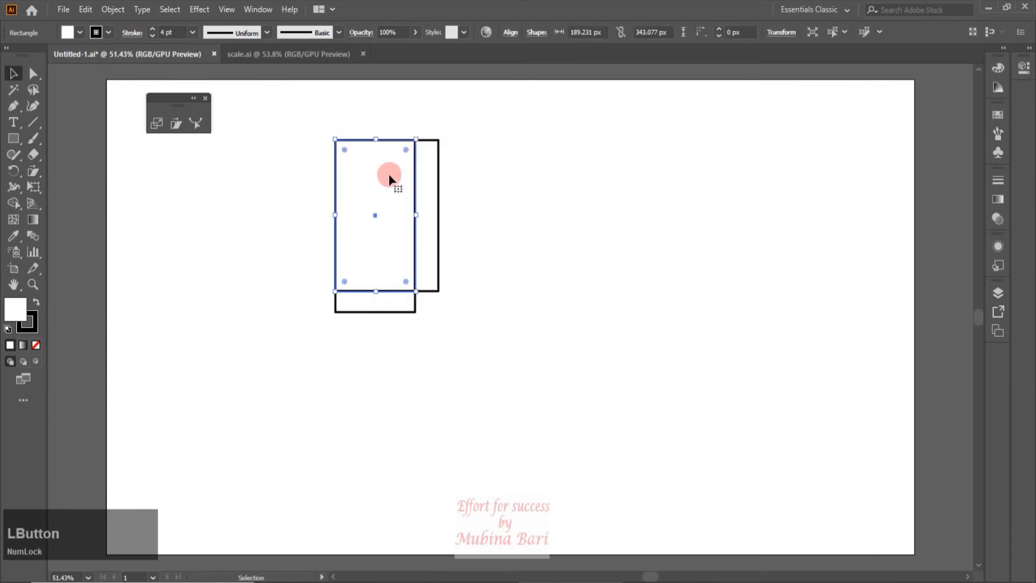
left_click(431, 178, "shift")
left_click_drag(387, 138, 387, 192)
left_click(486, 166)
Shear the narrow side rectangle by 45° along the vertical axis
left_click(439, 281)
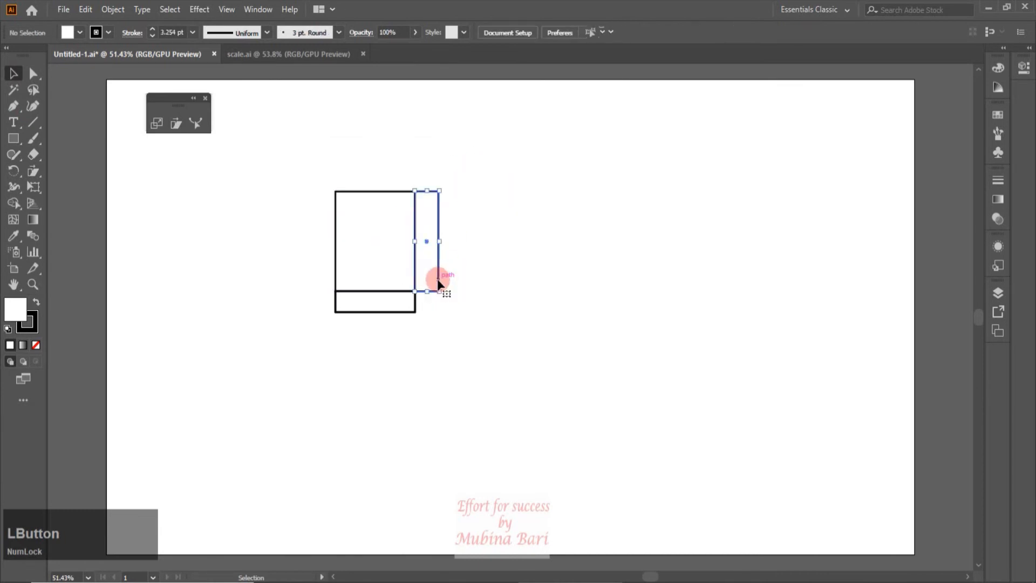
double_click(170, 127)
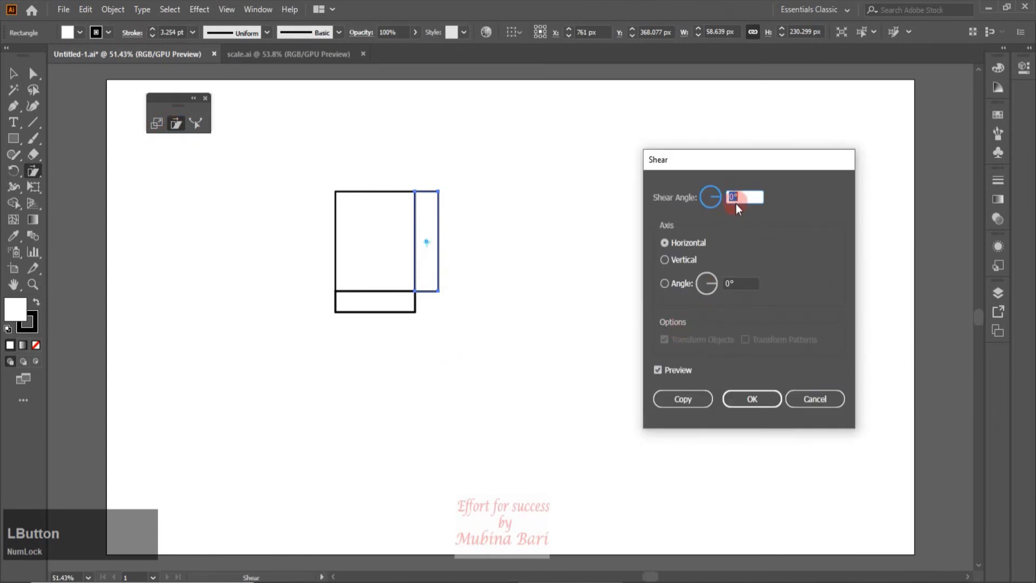
left_click(733, 196)
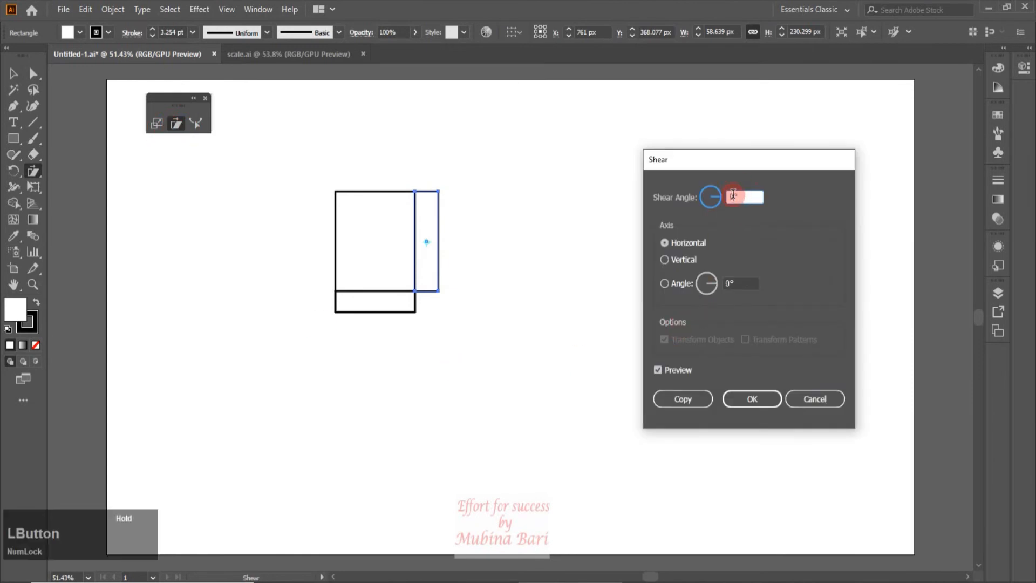
type("45")
left_click(664, 260)
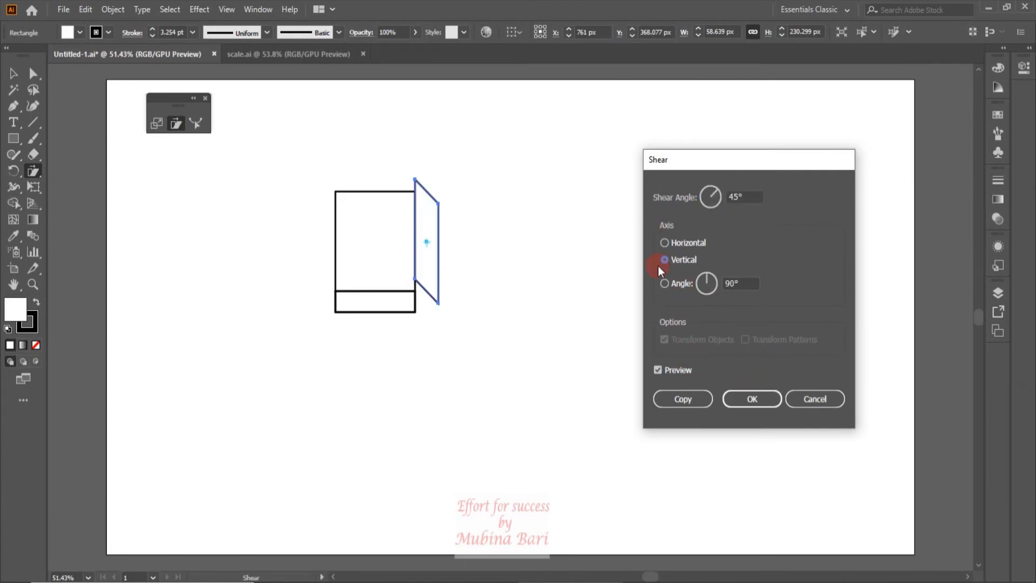
left_click(751, 399)
Align the sheared side panel with the front rectangle's corners, and stretch the bottom rectangle to about 59 px tall
left_click(14, 73)
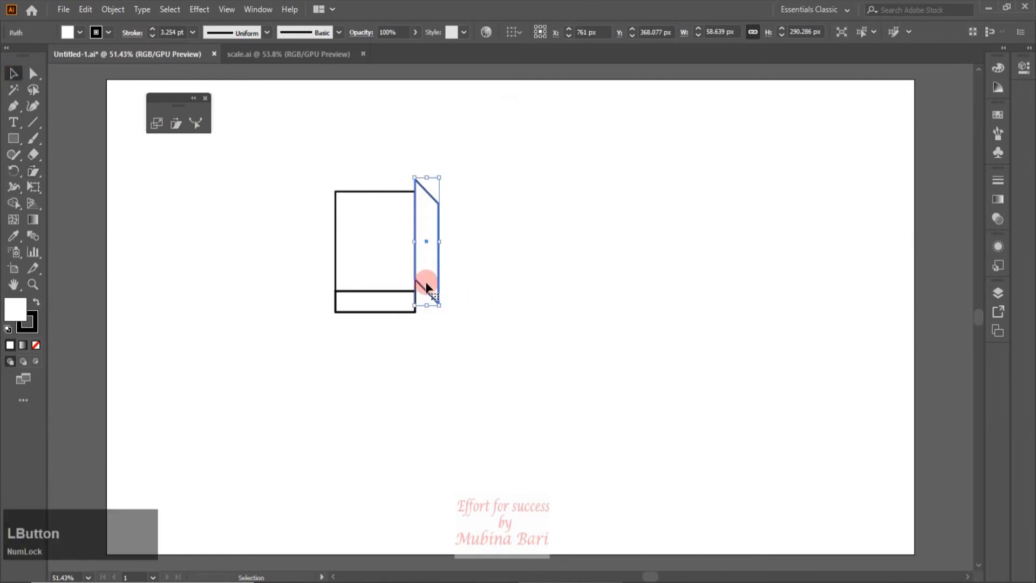
left_click_drag(422, 270, 424, 283)
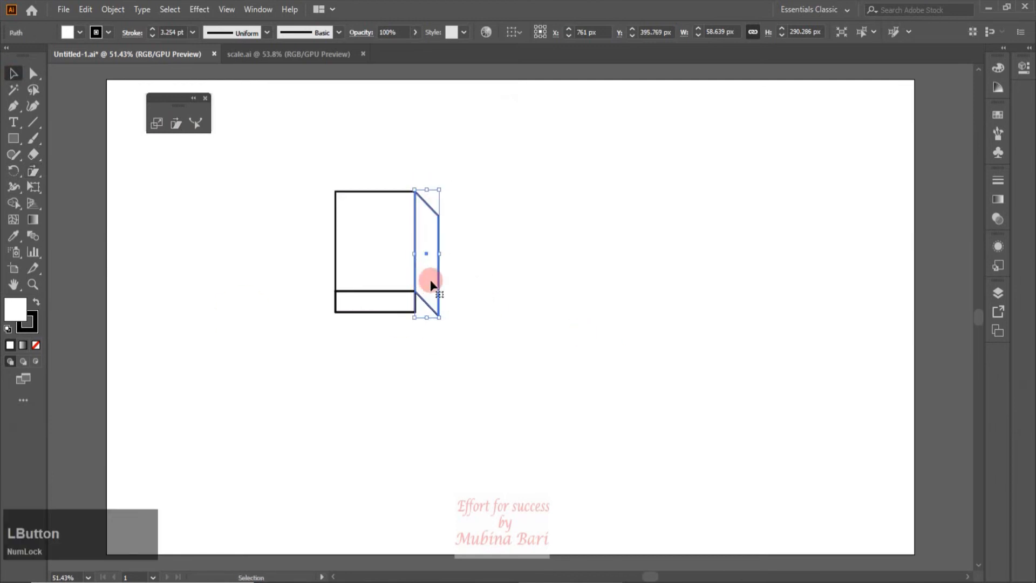
left_click(377, 305)
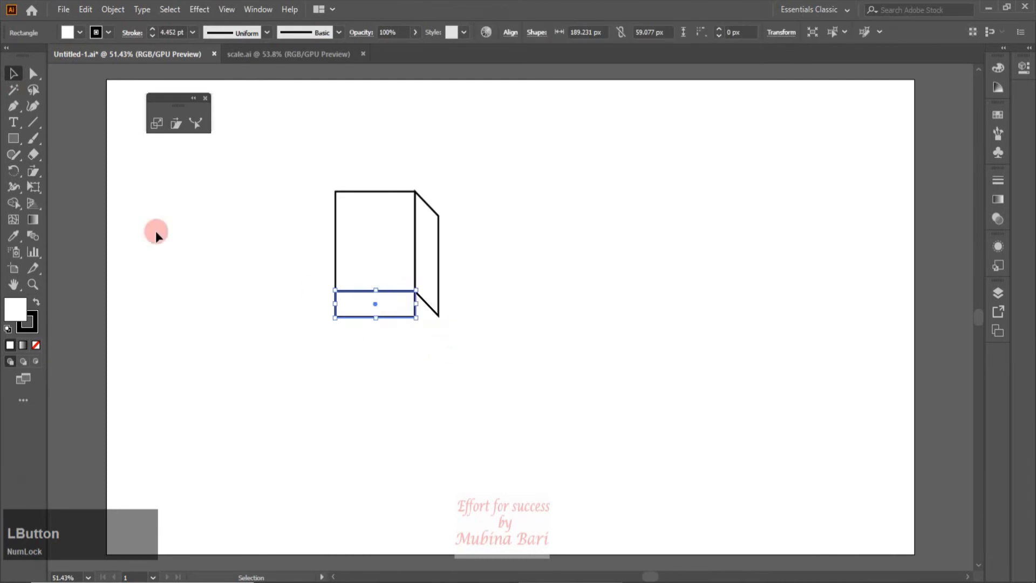
Preview a shear of the bottom rectangle on a 90° axis, and set its shear angle to -45°
left_click(180, 130)
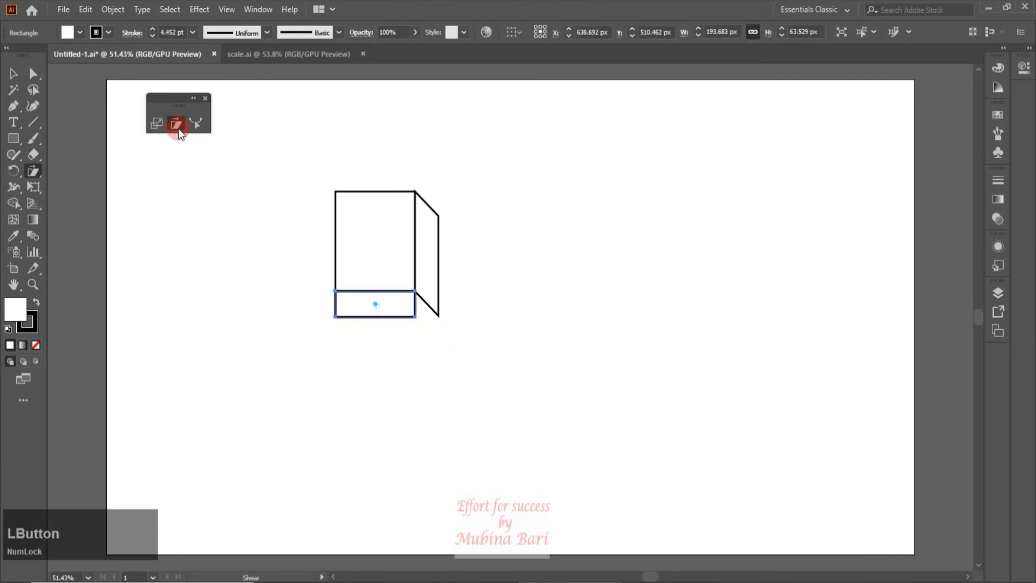
double_click(180, 129)
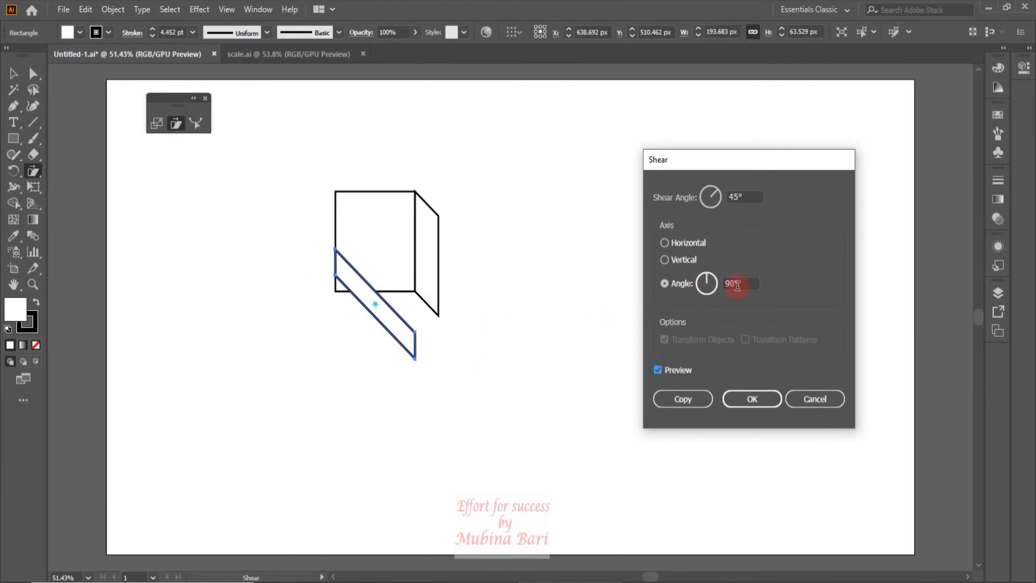
left_click(687, 218)
left_click(476, 262)
left_click(640, 242)
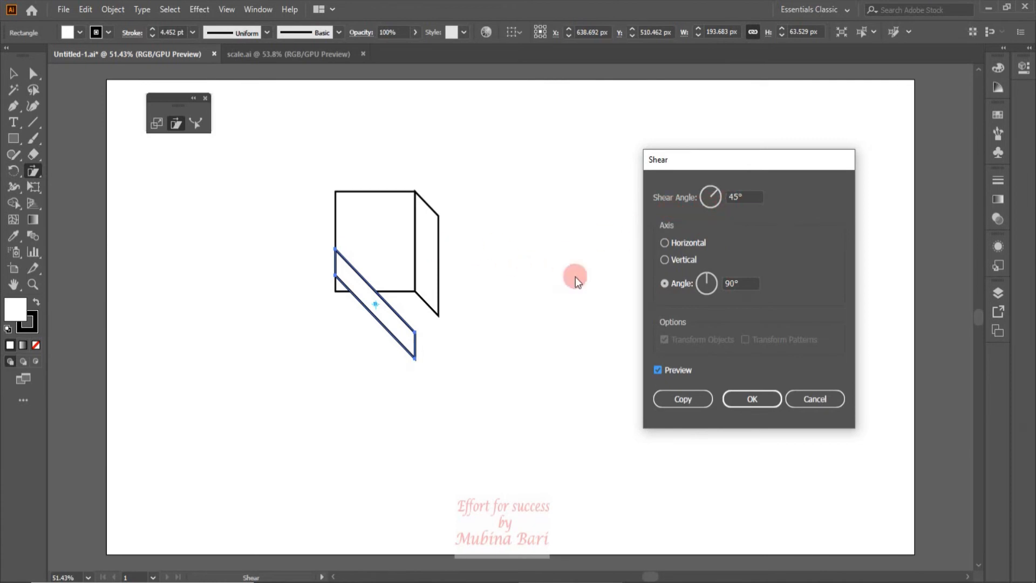
left_click(726, 197)
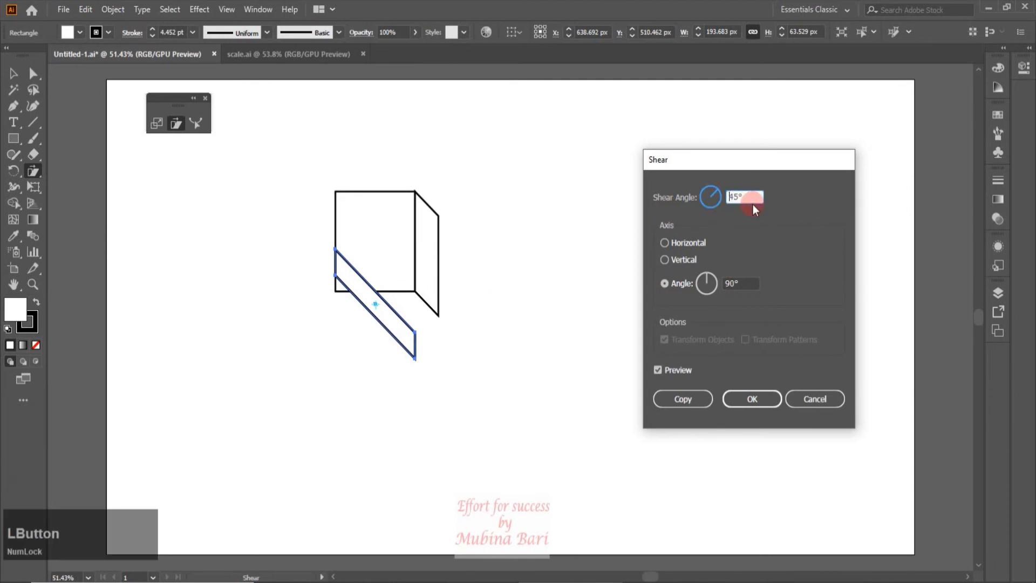
type("-")
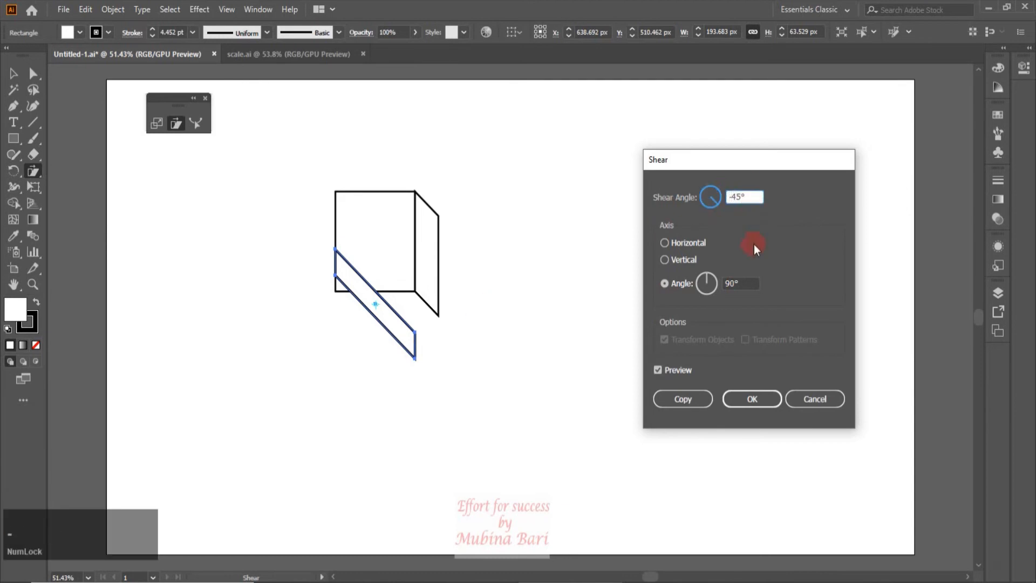
Set the axis angle of the bottom rectangle's shear to 0°
left_click(738, 284)
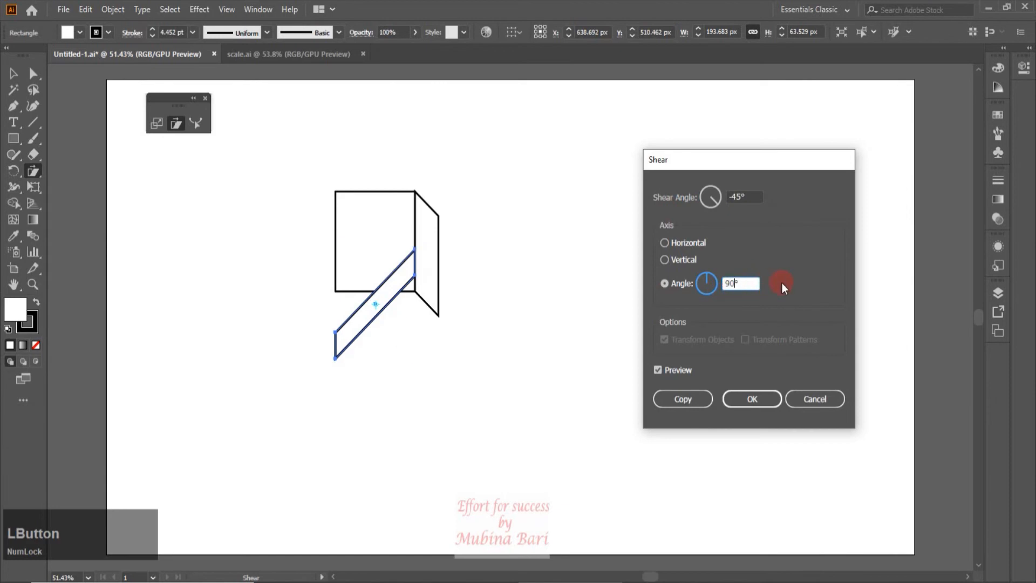
key("BackSpace")
key("BackSpace")
key("BackSpace")
left_click(578, 345)
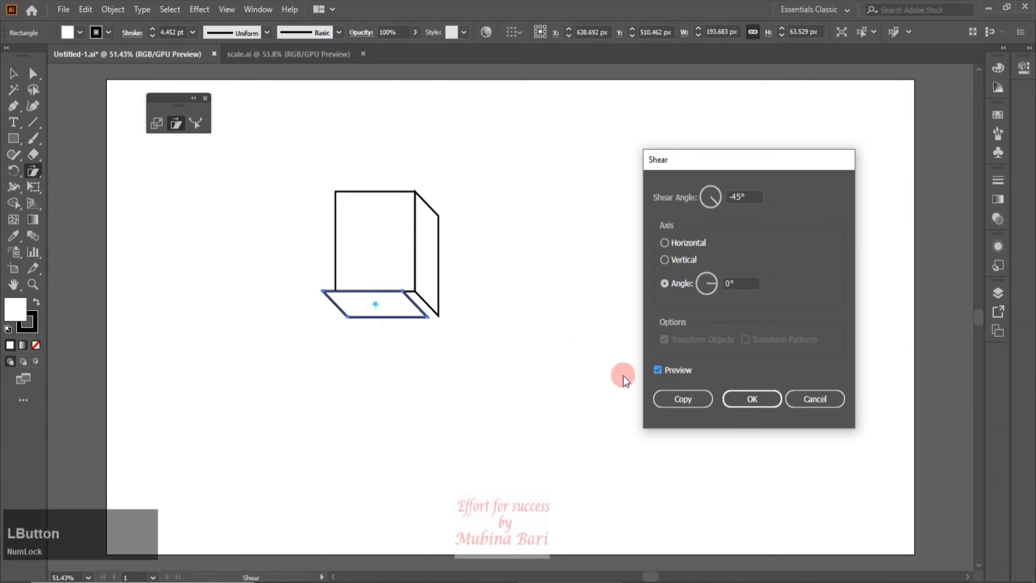
Apply the bottom rectangle's shear and align the sheared face with the front rectangle's lower corners to close the box
left_click(754, 398)
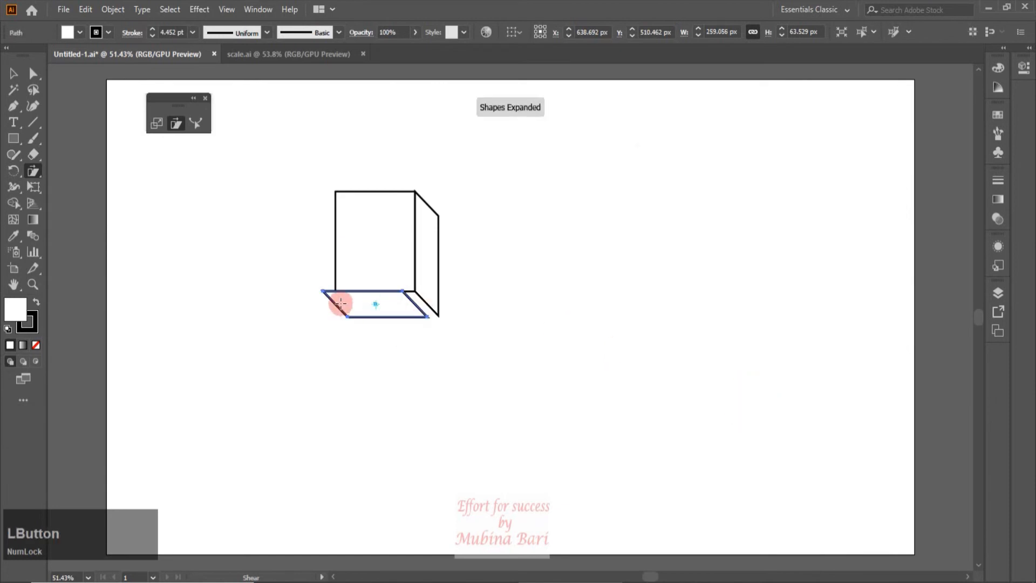
left_click(13, 73)
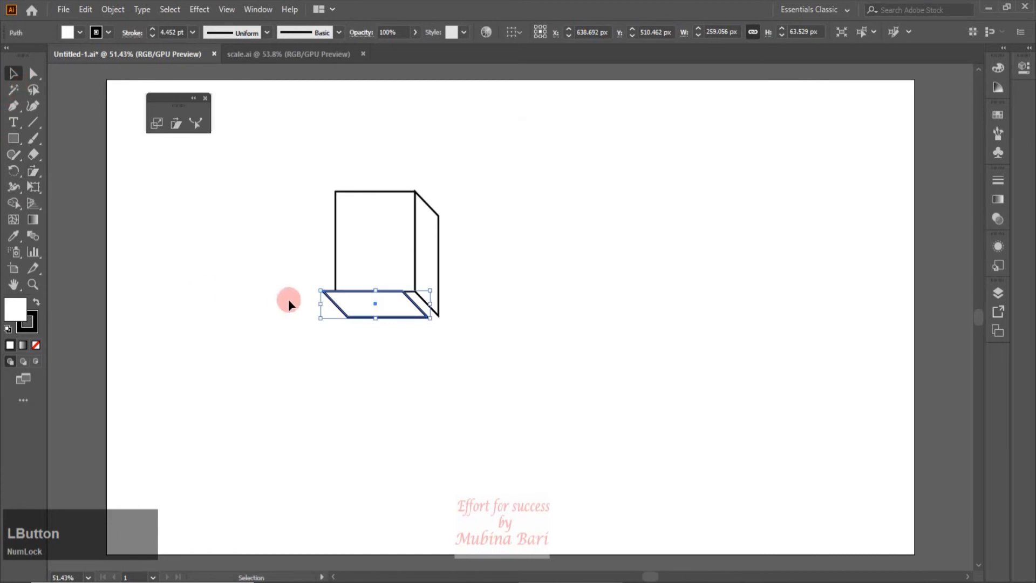
left_click_drag(366, 312, 377, 312)
left_click(340, 473)
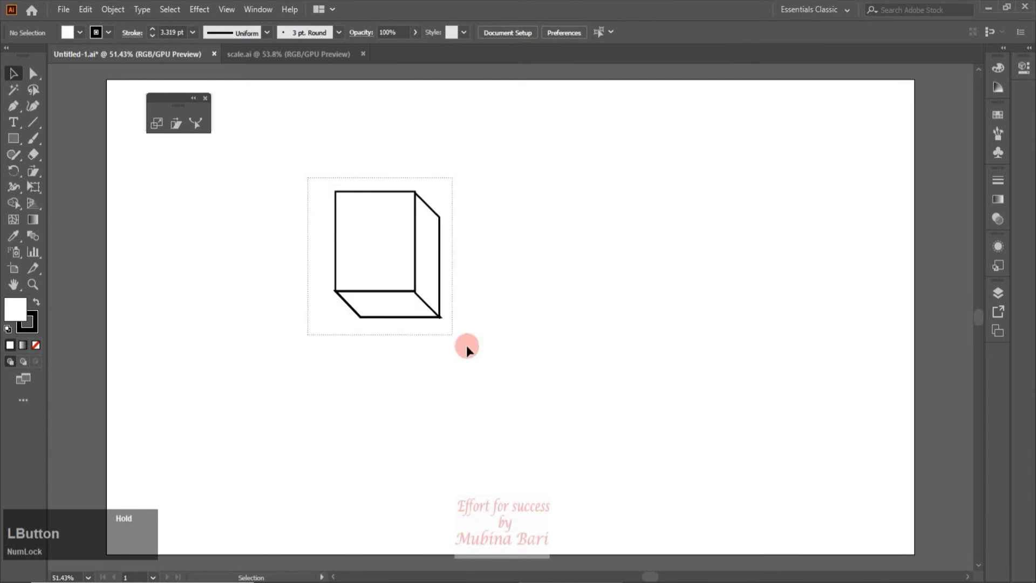
Delete the whole box and draw a rectangle about 568 by 318 px for a house's front wall
left_click_drag(432, 319, 490, 361)
key("Delete")
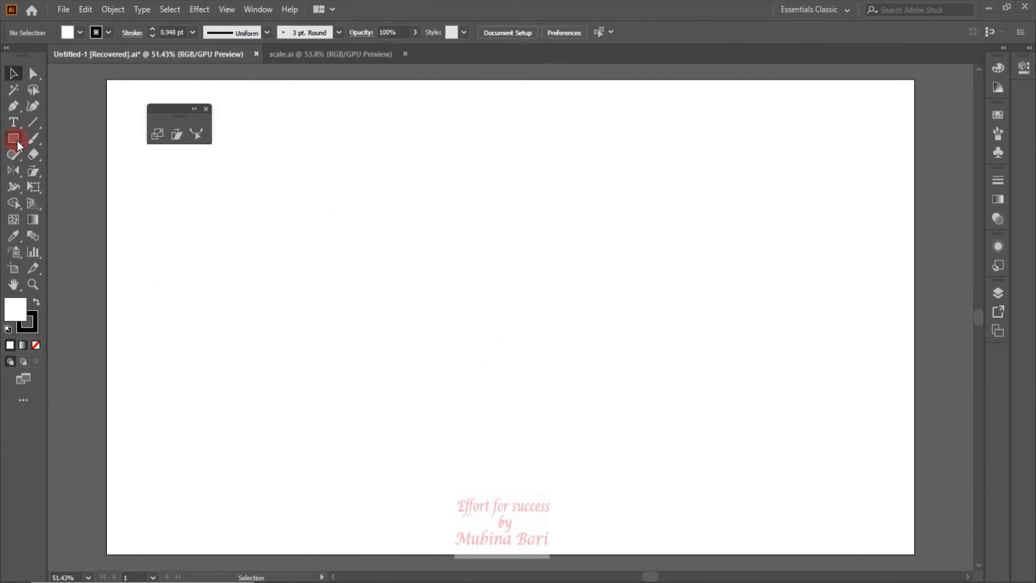
left_click(14, 139)
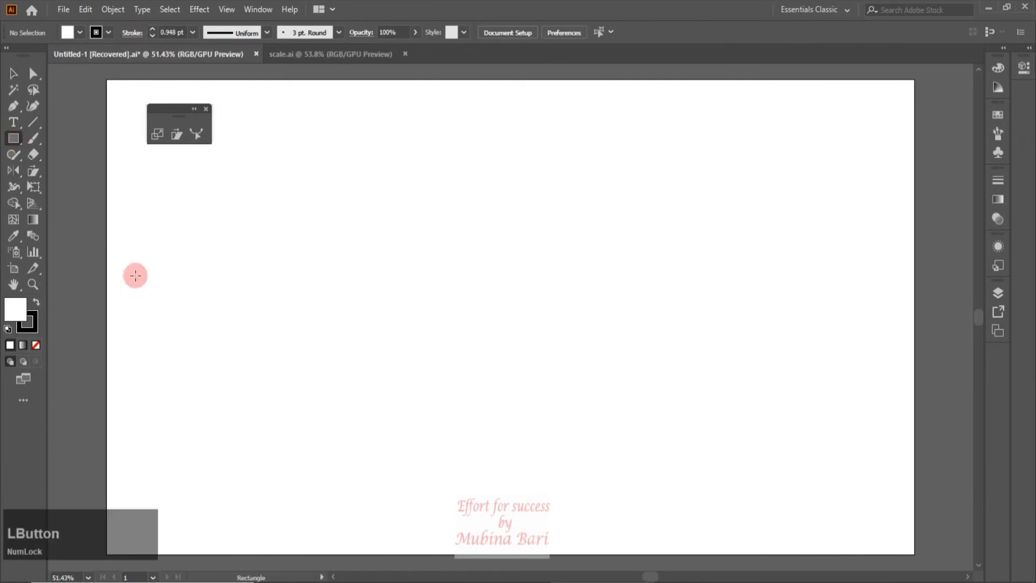
left_click_drag(154, 267, 393, 407)
Reposition the front wall rectangle and place a copy, reduced to about 220 px tall, directly above it
left_click(13, 72)
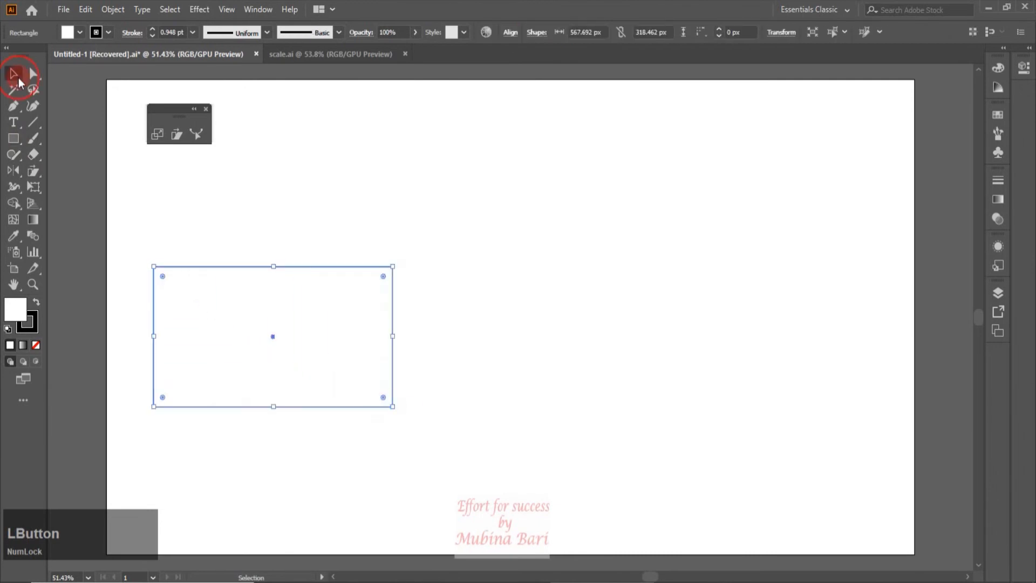
left_click_drag(251, 362, 400, 226)
left_click_drag(409, 127, 407, 169)
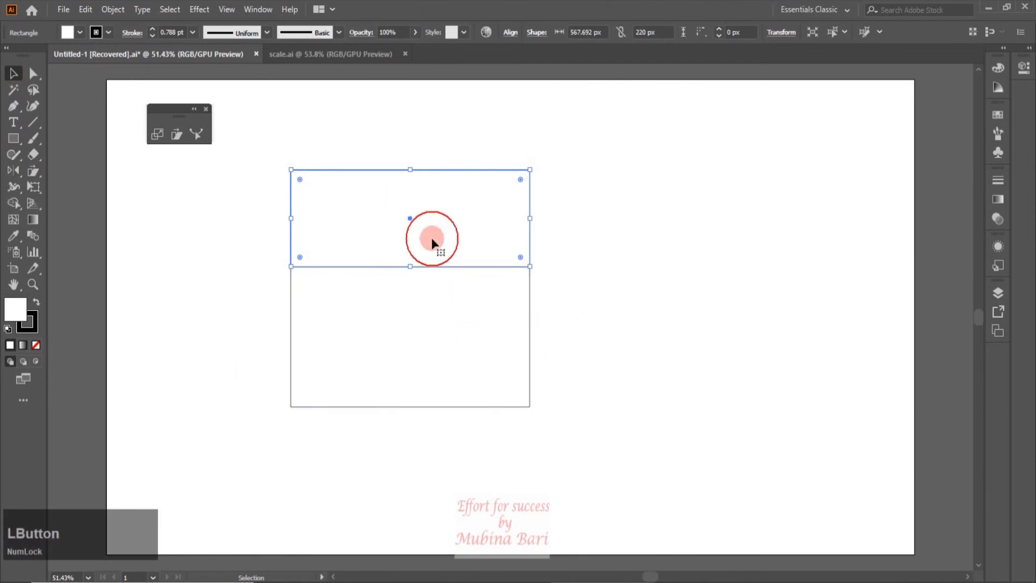
Shear the upper rectangle by 35° along the horizontal axis to form the slanted roof
double_click(176, 134)
left_click(658, 369)
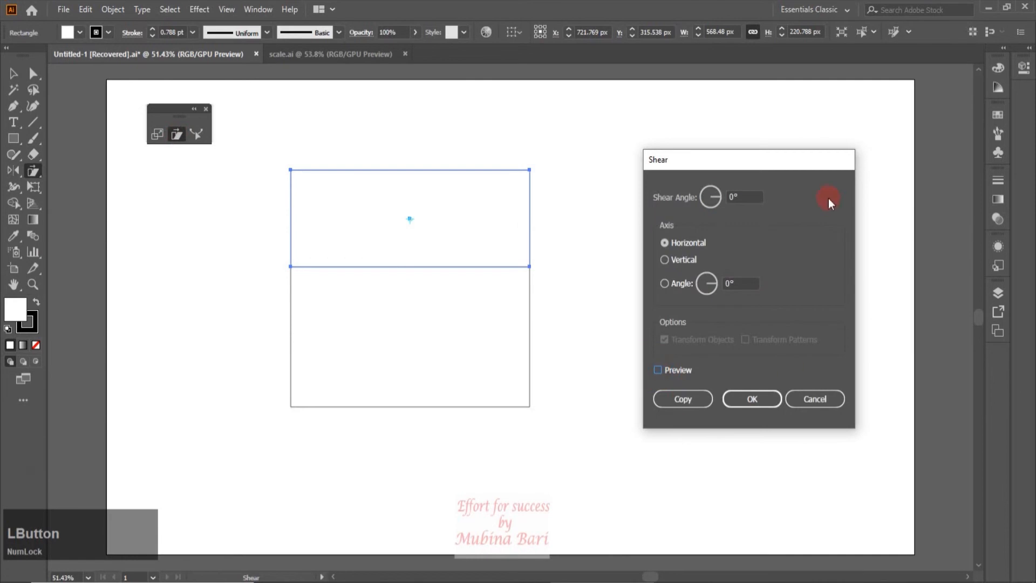
left_click(792, 399)
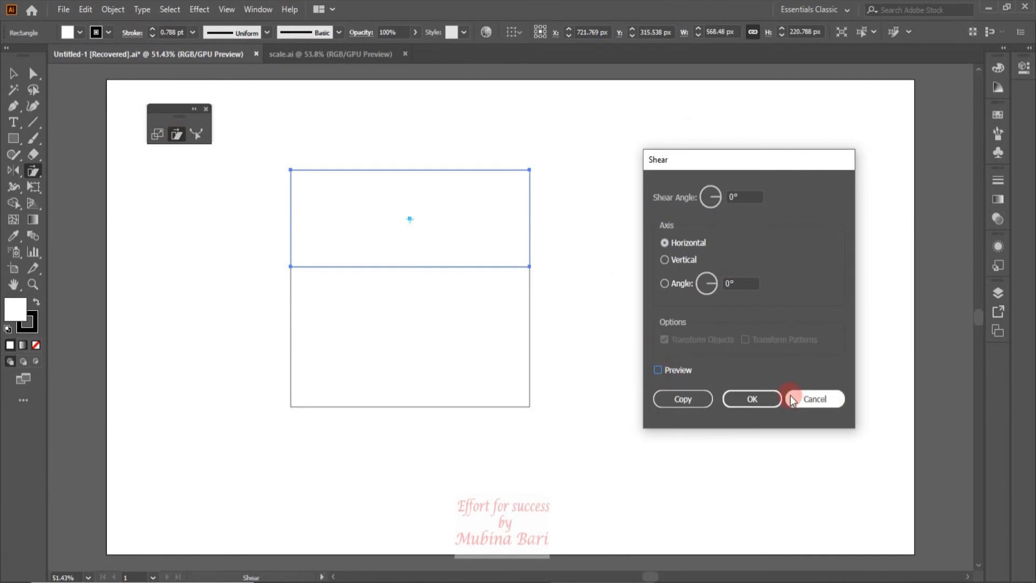
left_click(733, 196)
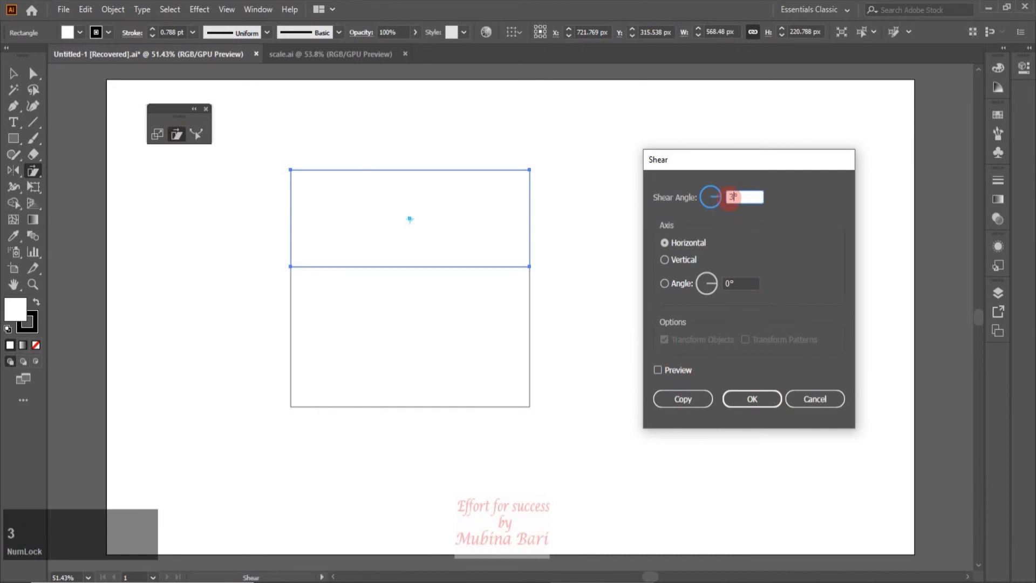
left_click(657, 370)
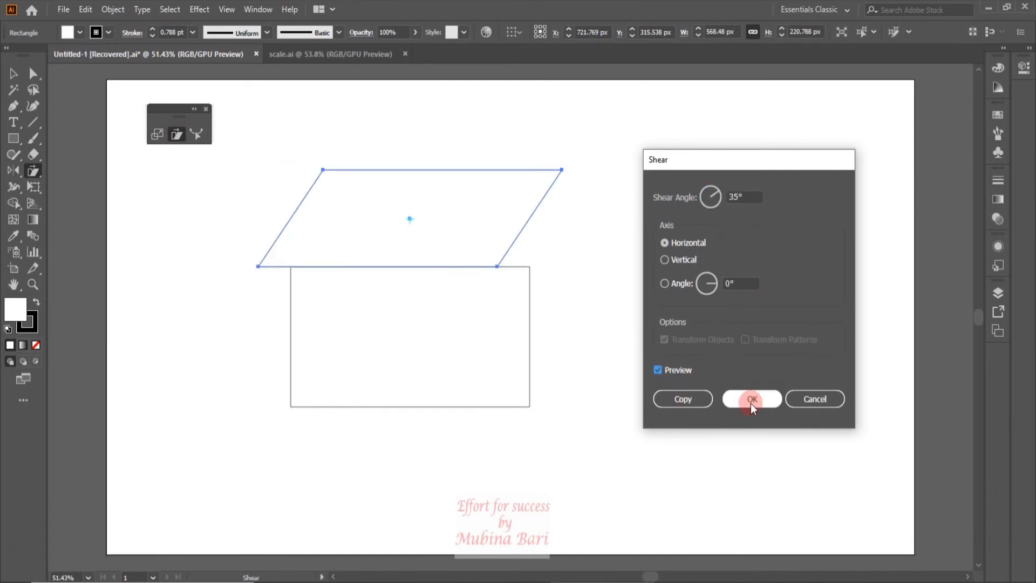
left_click(750, 403)
Align the roof's lower edge with the front wall's upper corners, and stretch the roof slightly past the wall's outer edge
left_click(19, 80)
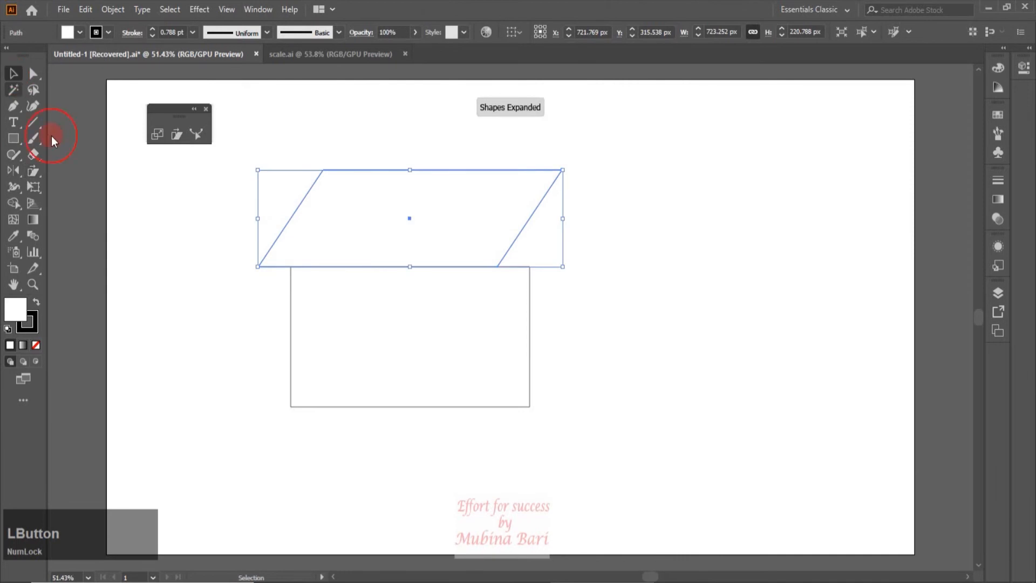
left_click_drag(387, 240, 418, 241)
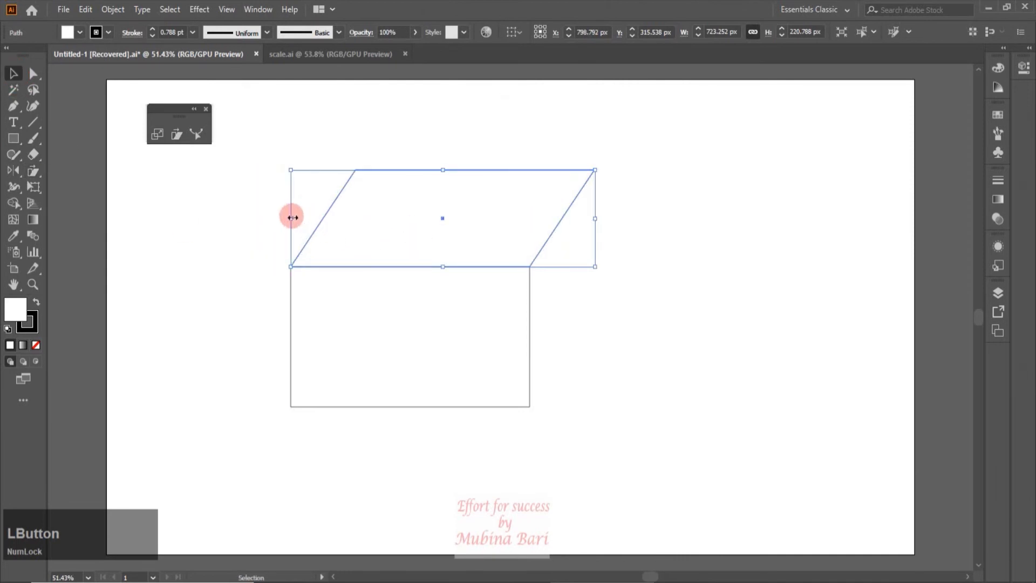
left_click_drag(290, 218, 270, 223)
left_click(584, 362)
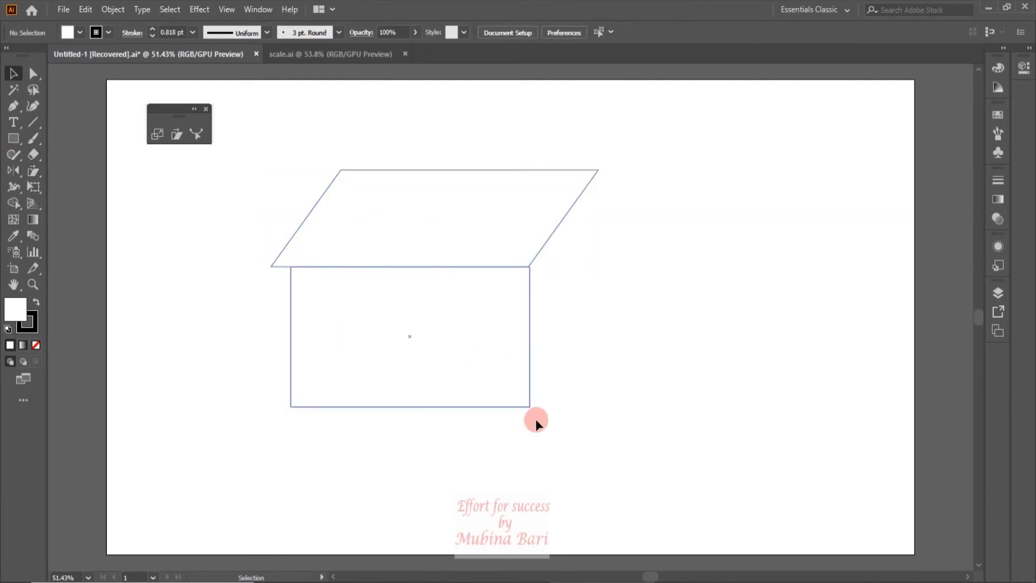
Show the rulers and add a horizontal guide along the wall's upper edge and a vertical guide through the roof's peak
key("ctrl+r")
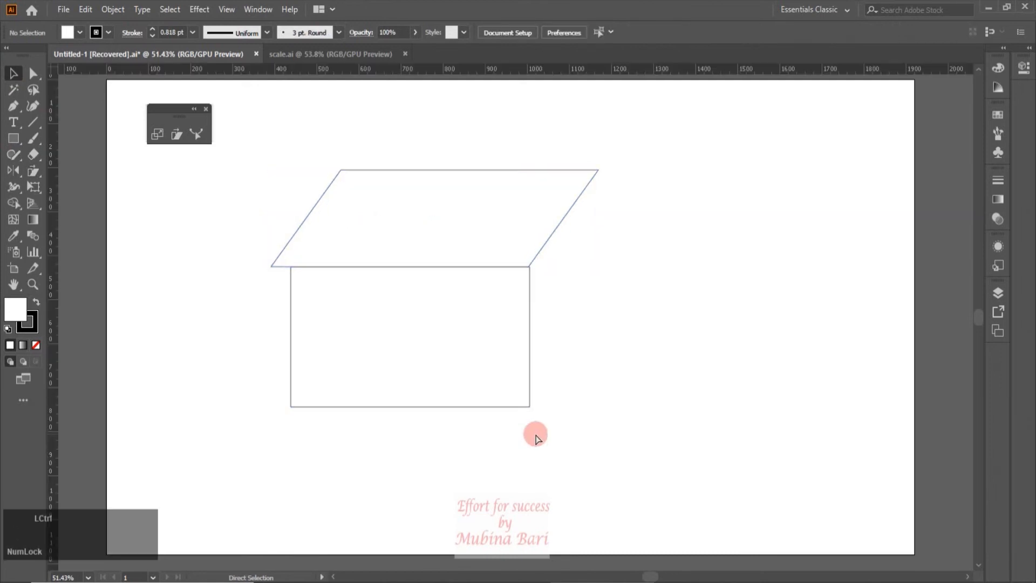
left_click_drag(493, 76, 507, 266)
left_click_drag(58, 252, 599, 289)
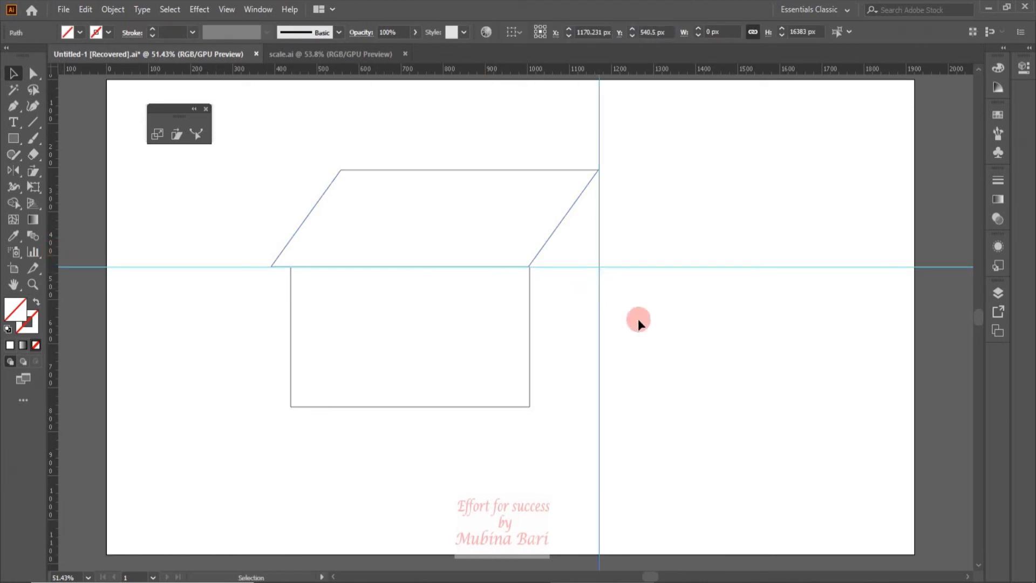
Draw the five-sided gable wall with the Pen tool, from the front wall's lower corner around through the roof's peak
left_click(14, 107)
left_click(529, 407)
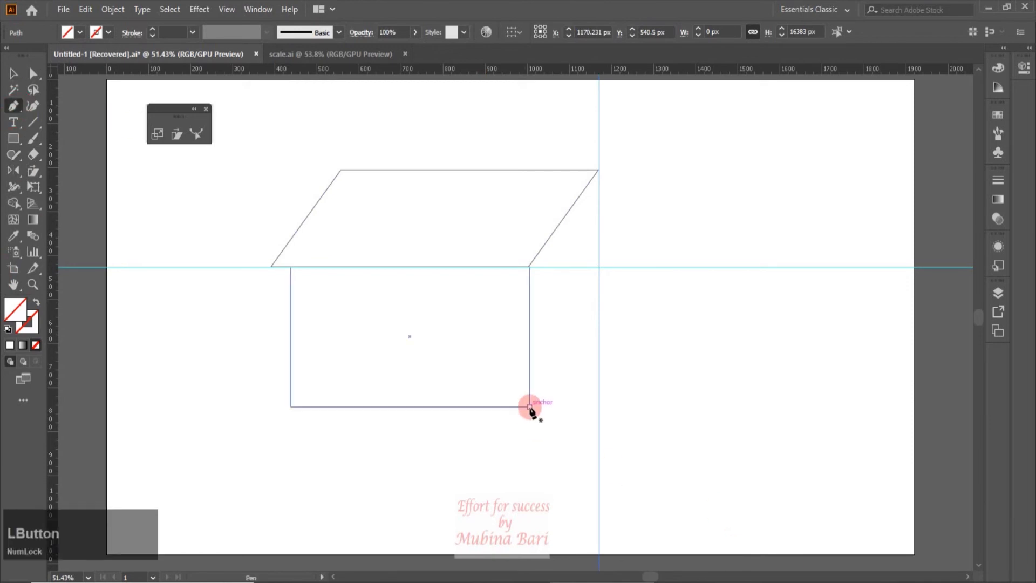
left_click(530, 407)
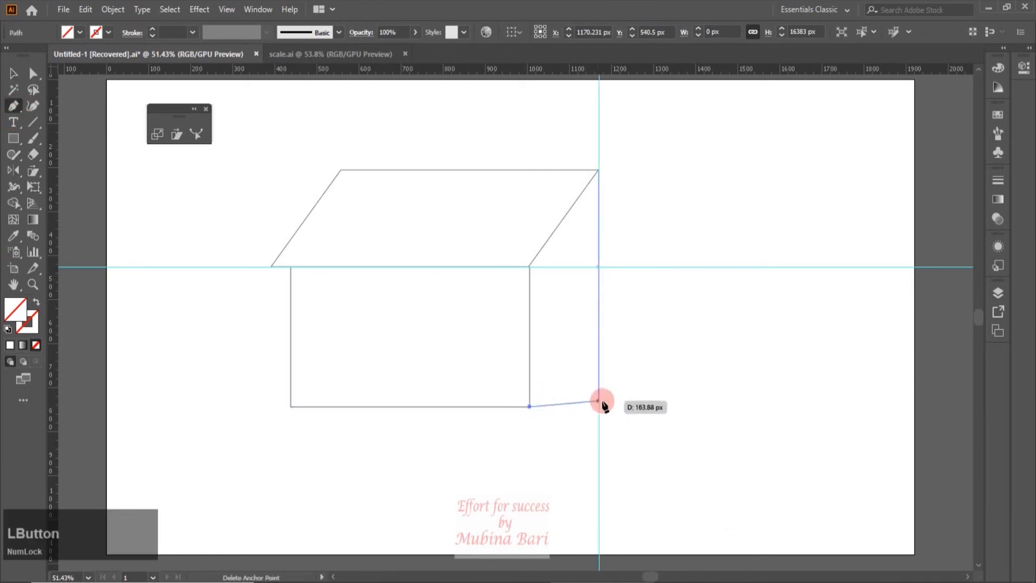
key("shift")
left_click(663, 407)
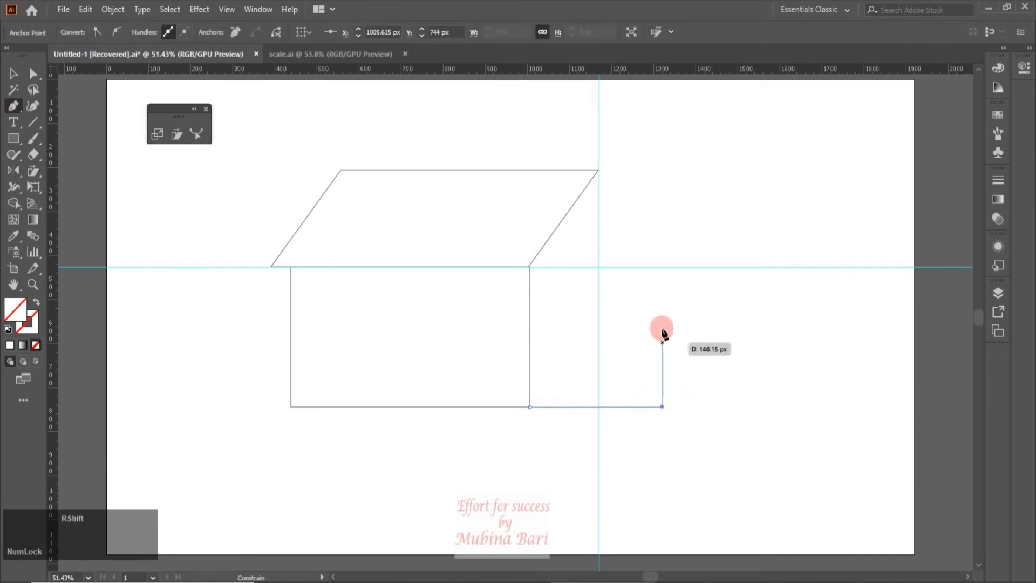
left_click(662, 267)
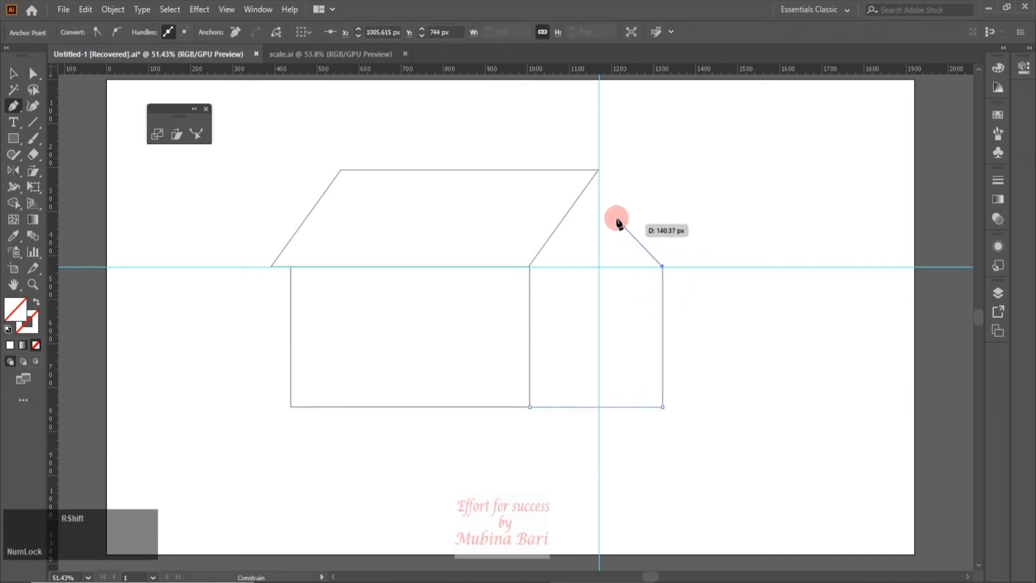
left_click(599, 171)
left_click(528, 266)
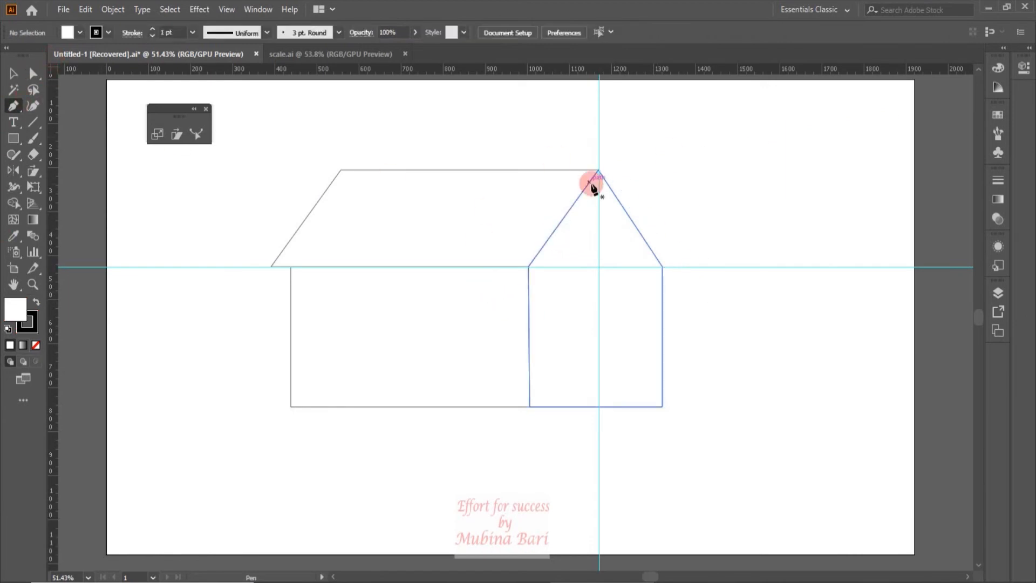
Draw a narrow roof strip with the Pen tool along the gable's outer slope, overhanging the wall at the horizontal guide
left_click_drag(592, 186, 678, 284)
left_click(682, 268)
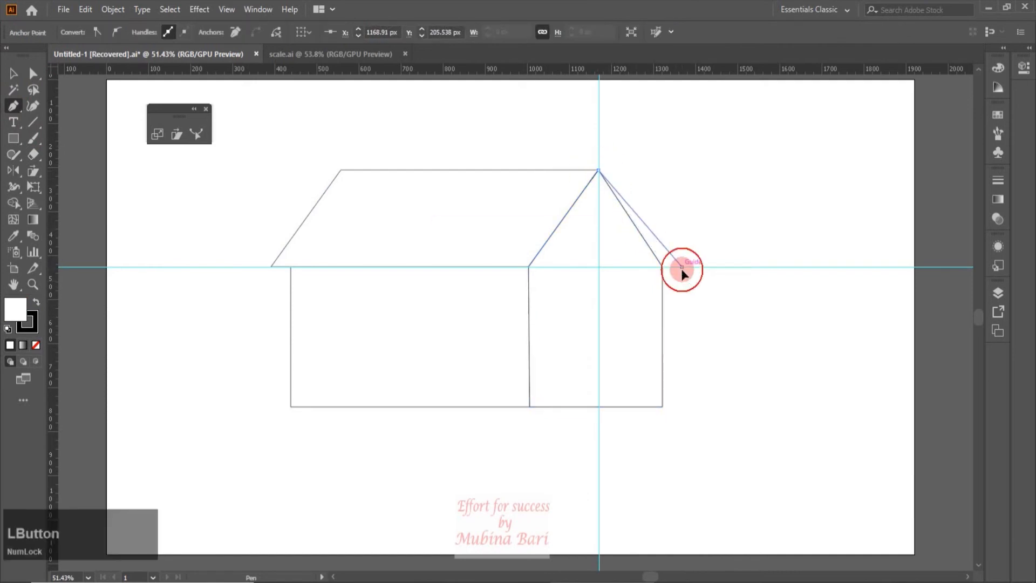
left_click(662, 267)
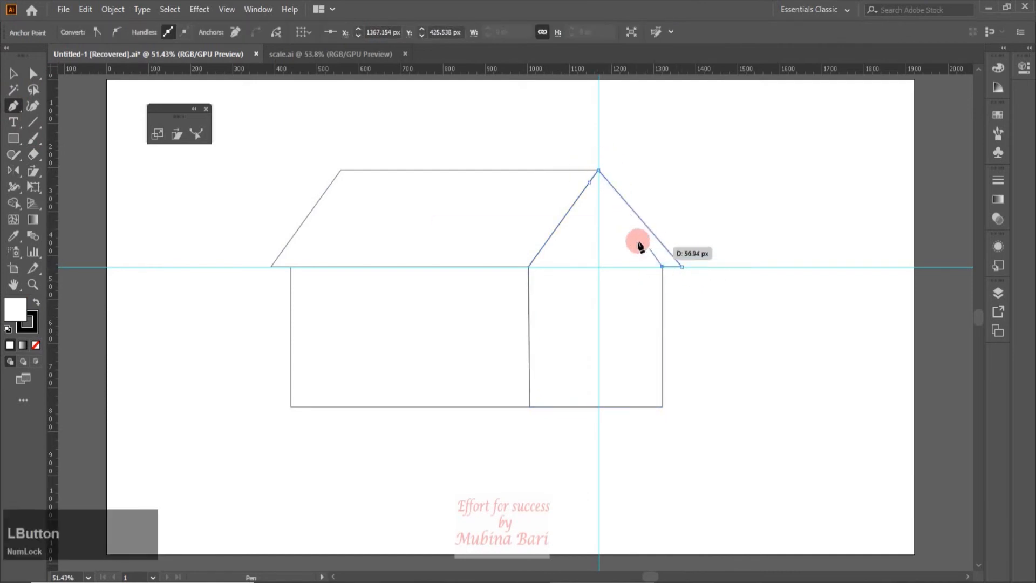
left_click(589, 182)
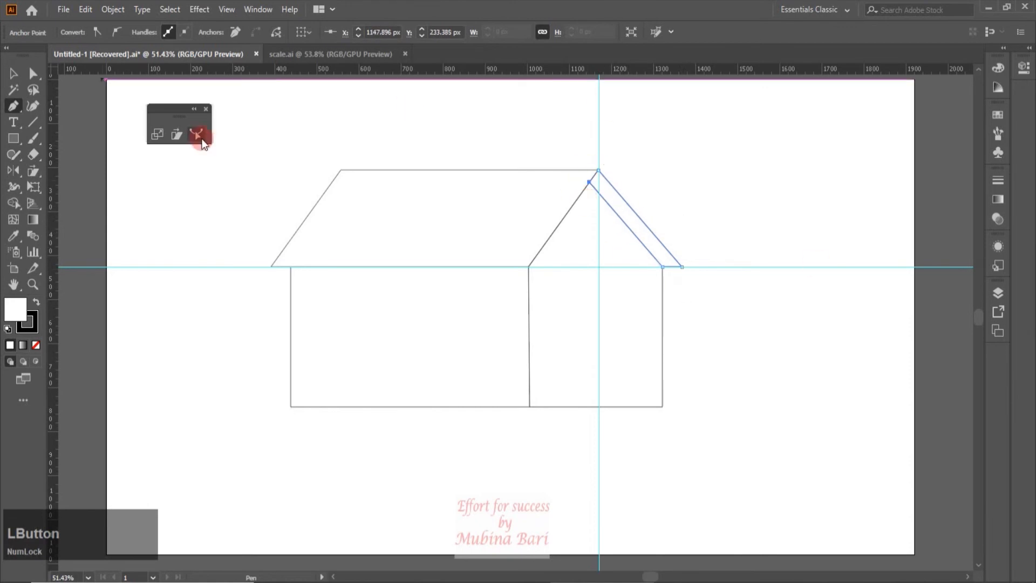
left_click(13, 74)
left_click(795, 331)
Hide the rulers and delete both the horizontal and vertical guides
key("ctrl")
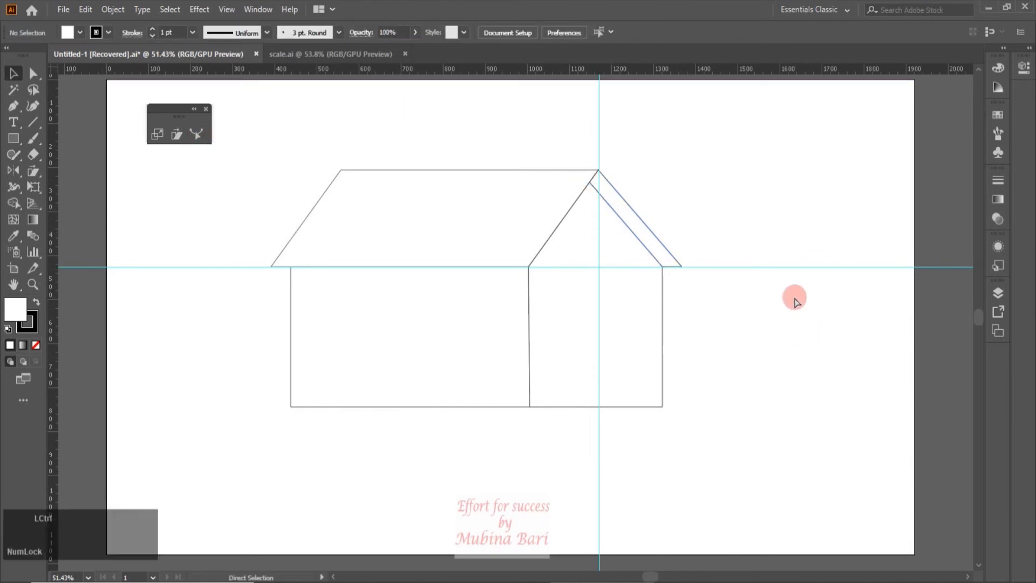
left_click(782, 267)
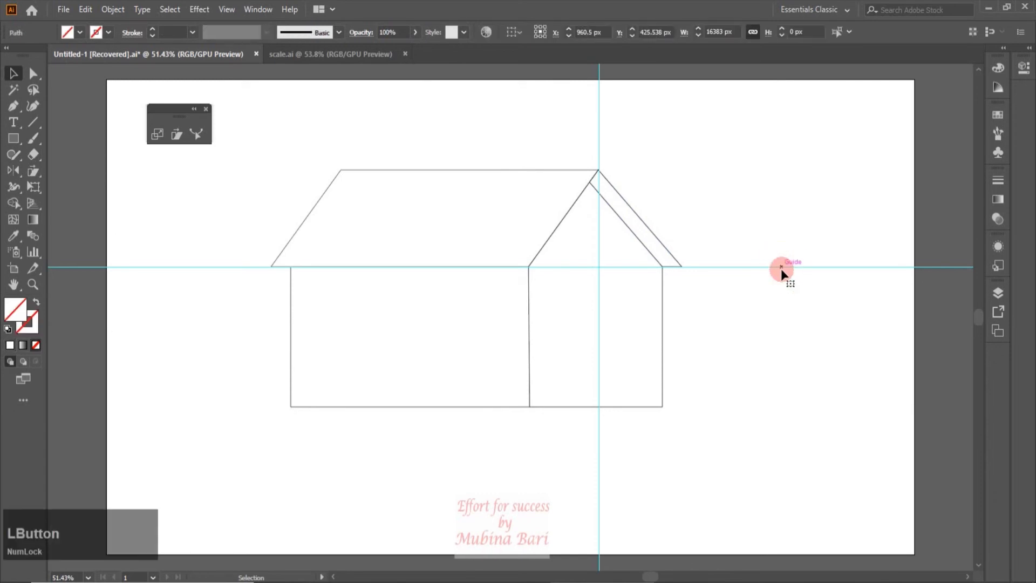
key("Delete")
left_click(601, 136)
key("Delete")
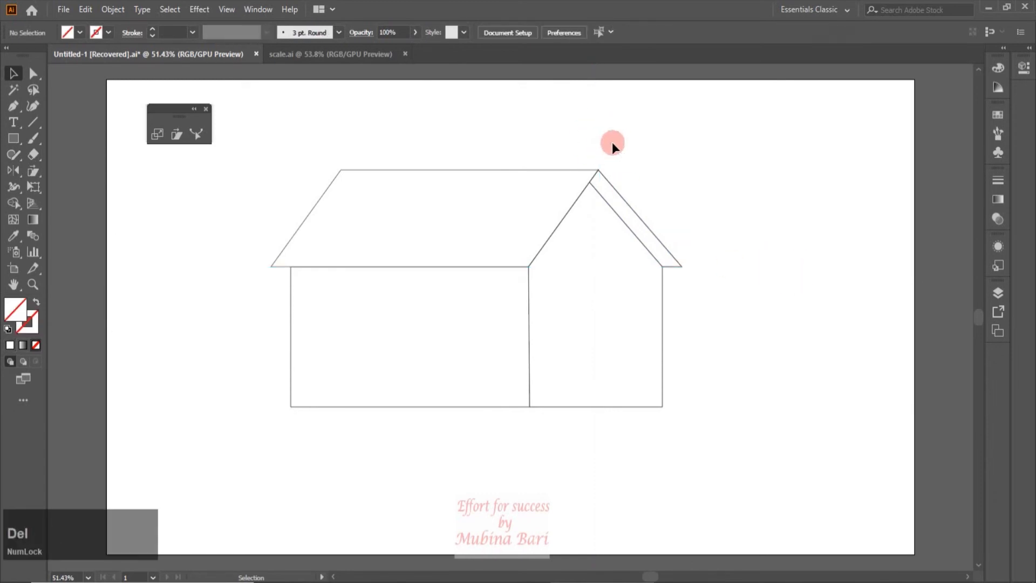
Draw a rectangle about 115 by 188 px beside the house, and round its two upper corners into an arch
left_click(13, 139)
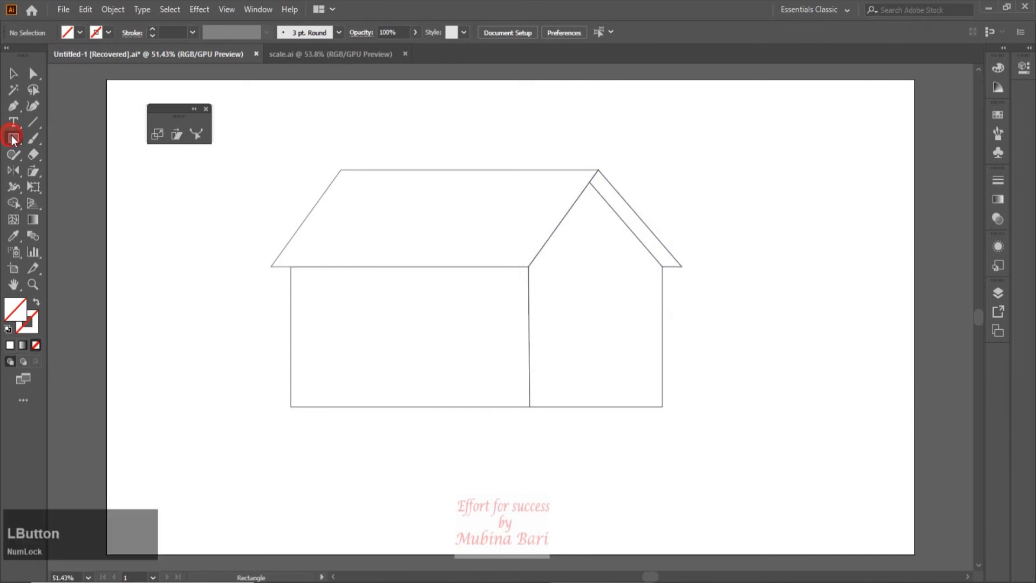
left_click_drag(738, 341, 785, 425)
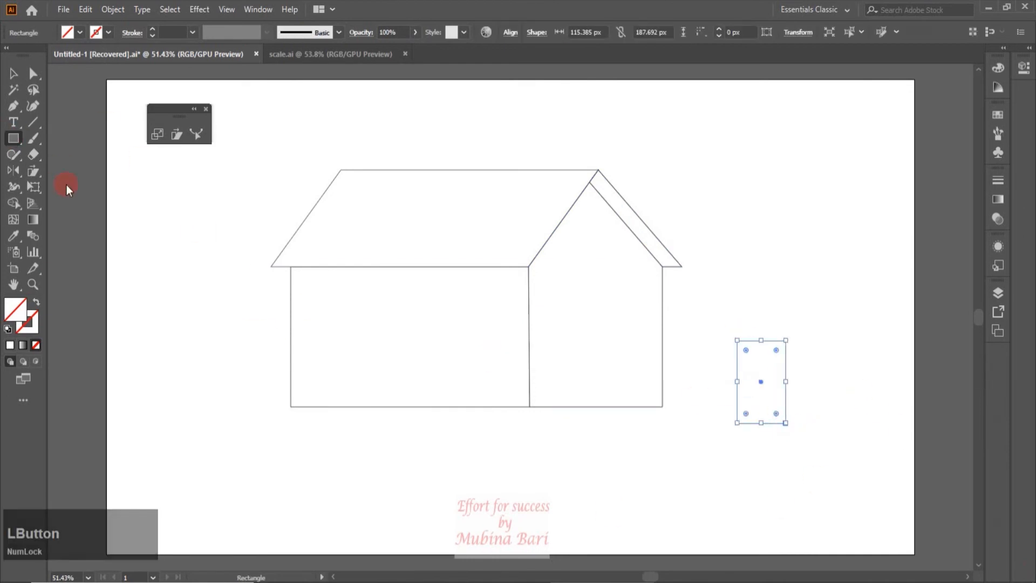
left_click(33, 74)
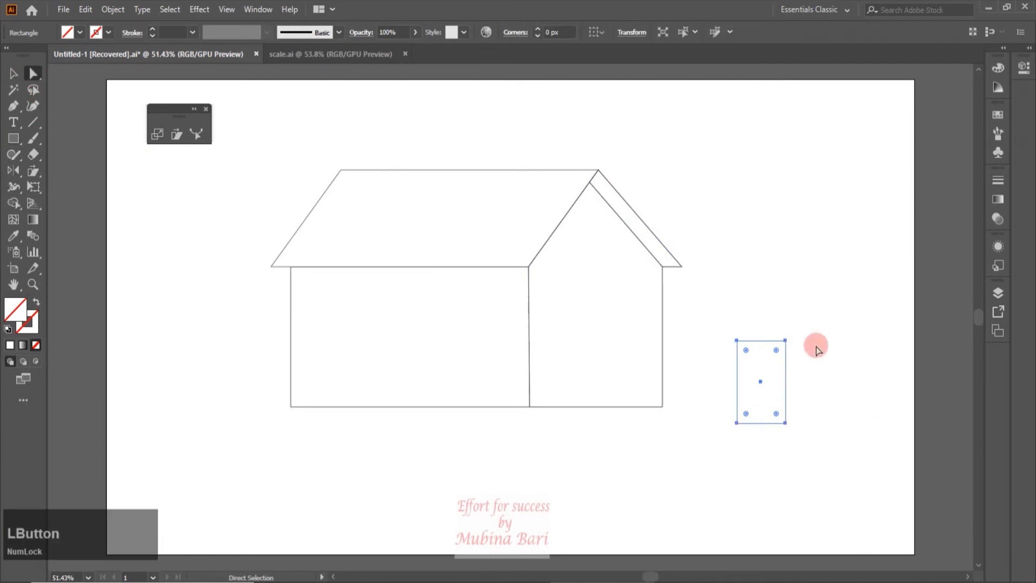
left_click(733, 332)
left_click_drag(733, 332, 799, 370)
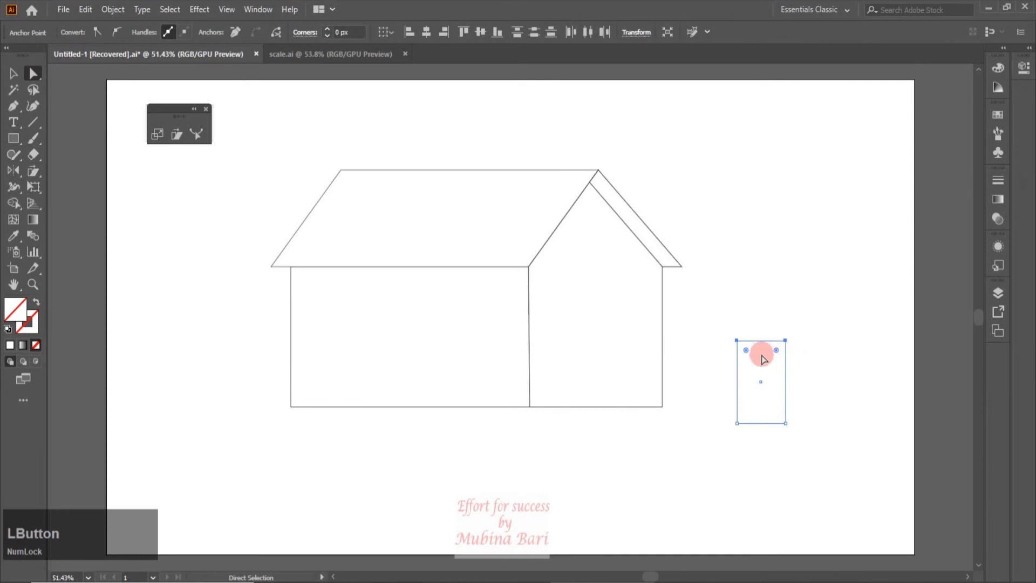
left_click_drag(746, 351, 754, 360)
Place the arched shape as a door at the base of the gable wall
left_click(13, 73)
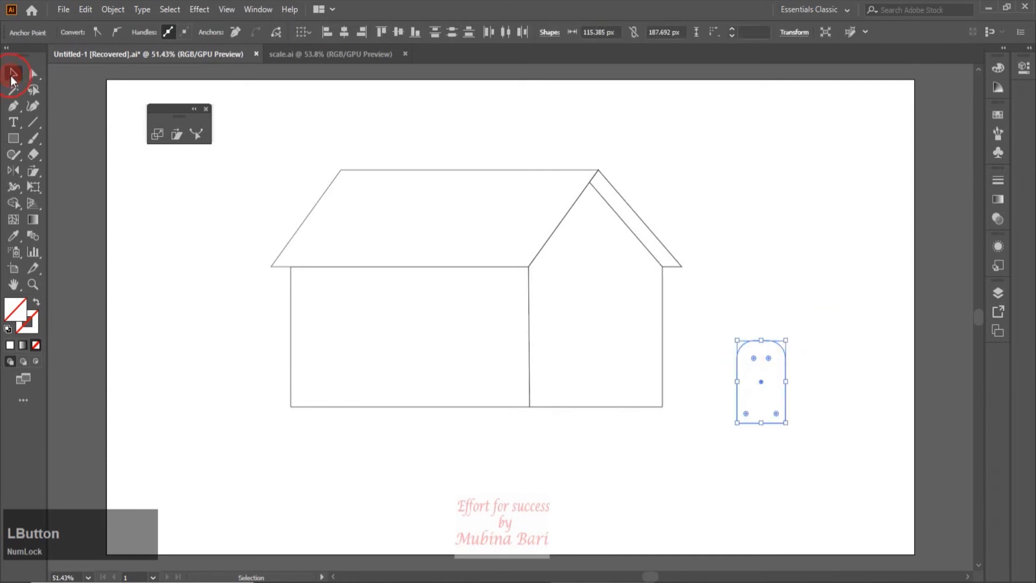
left_click_drag(750, 385, 600, 366)
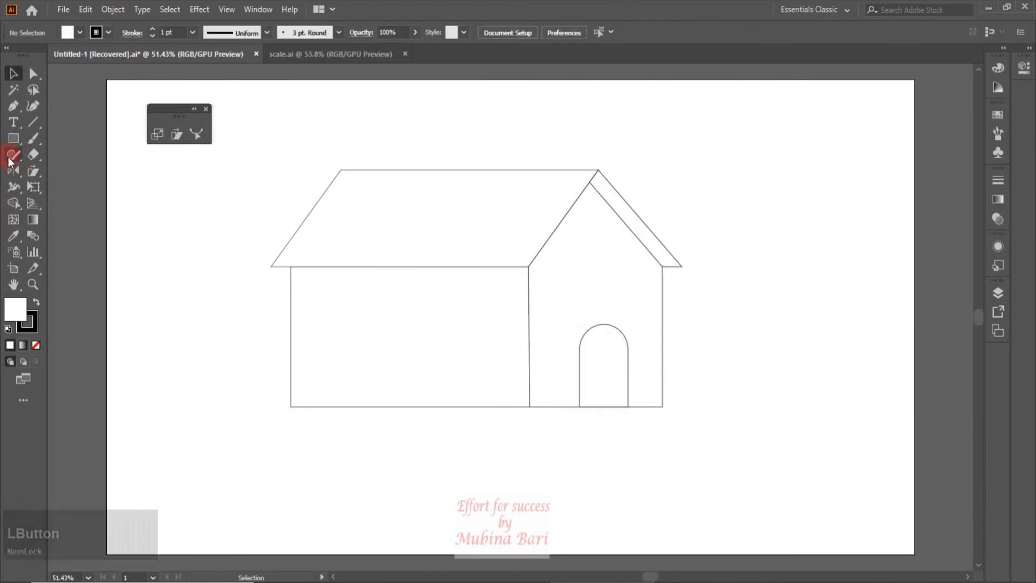
Draw a circle with the Ellipse tool and place it above the door as the gable's round window
left_click(19, 144)
left_click_drag(18, 144, 67, 170)
left_click_drag(743, 241, 618, 286)
left_click(14, 73)
left_click(144, 235)
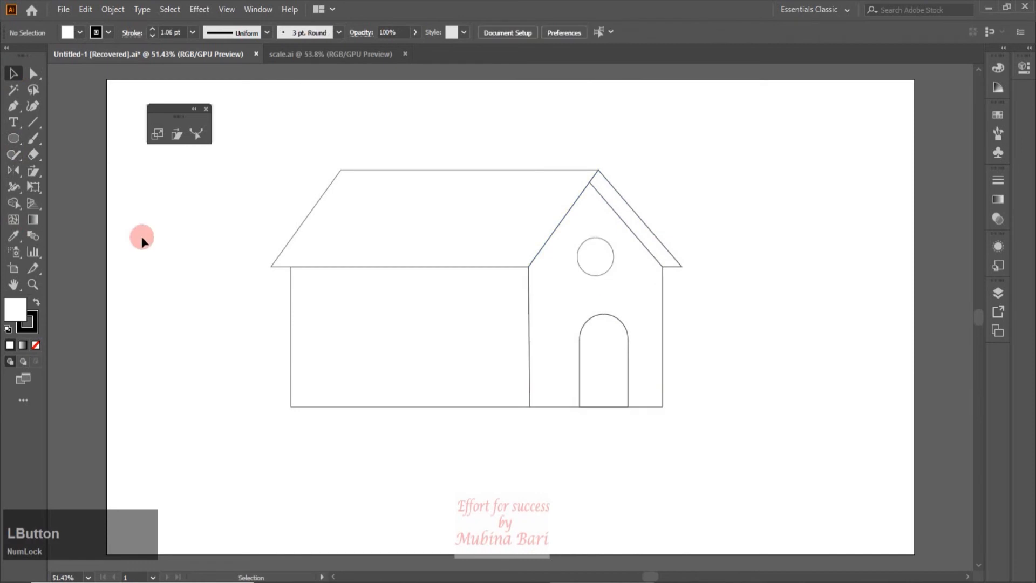
Copy the seven colour swatch rectangles from scale.ai into the house document and place them in the artboard's upper-right corner
left_click(296, 55)
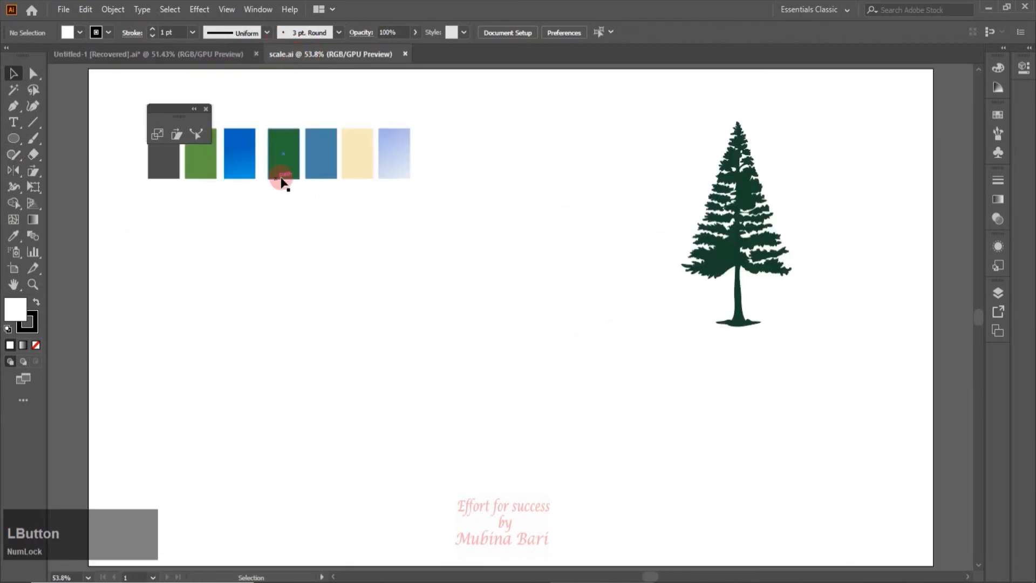
left_click_drag(119, 142, 159, 174)
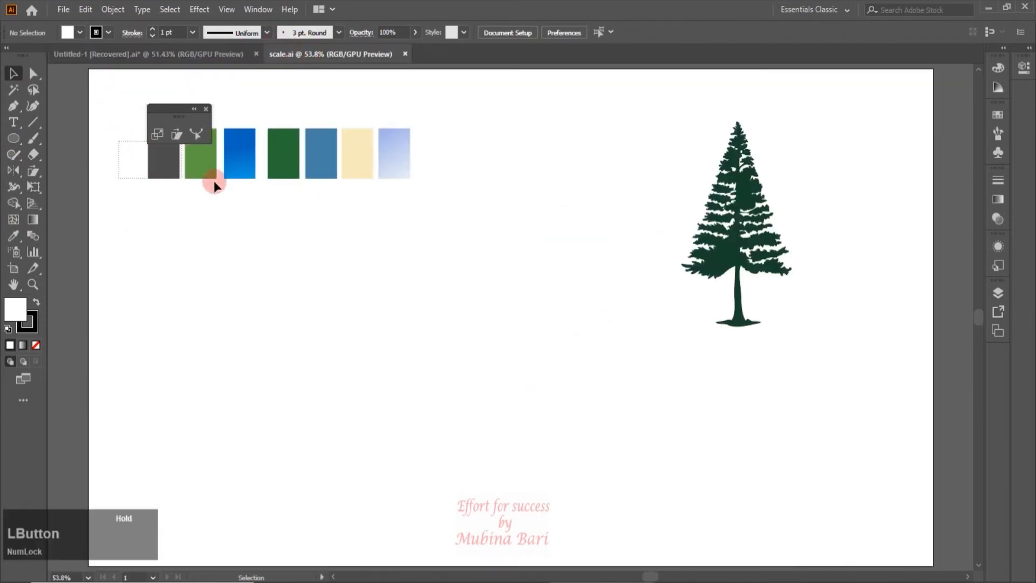
left_click_drag(427, 197, 439, 200)
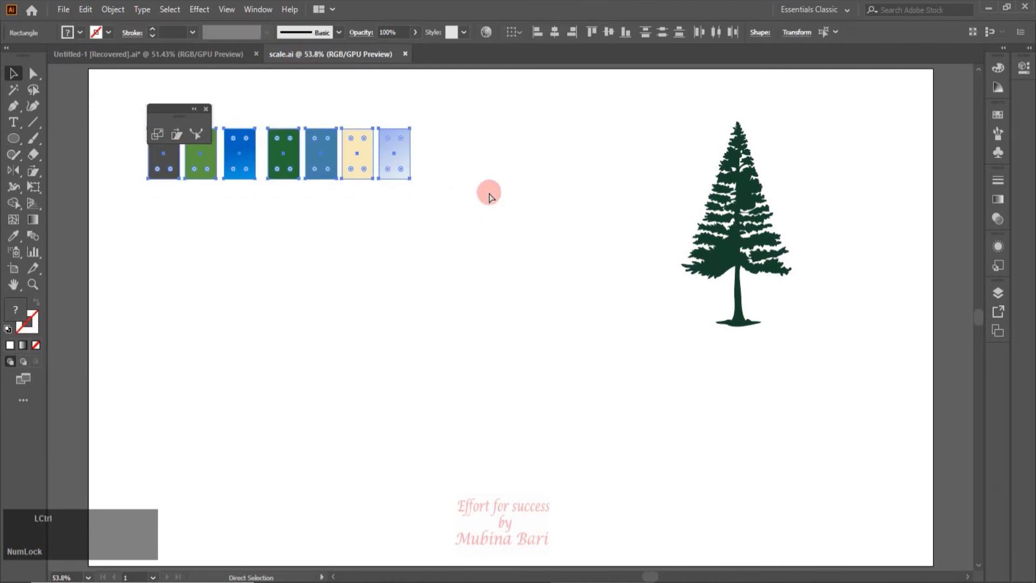
left_click(209, 54)
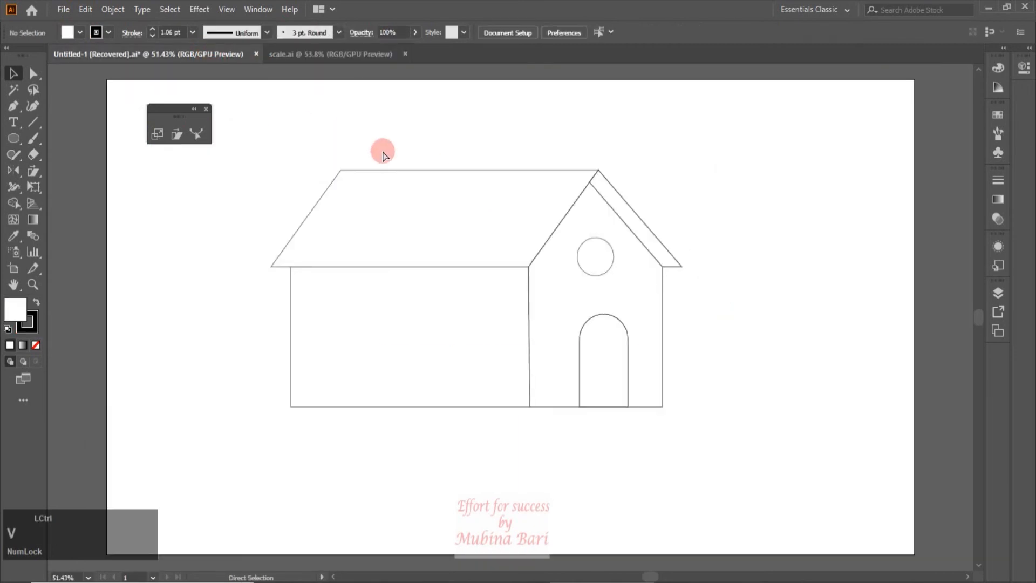
key("ctrl+v")
left_click_drag(514, 320, 778, 122)
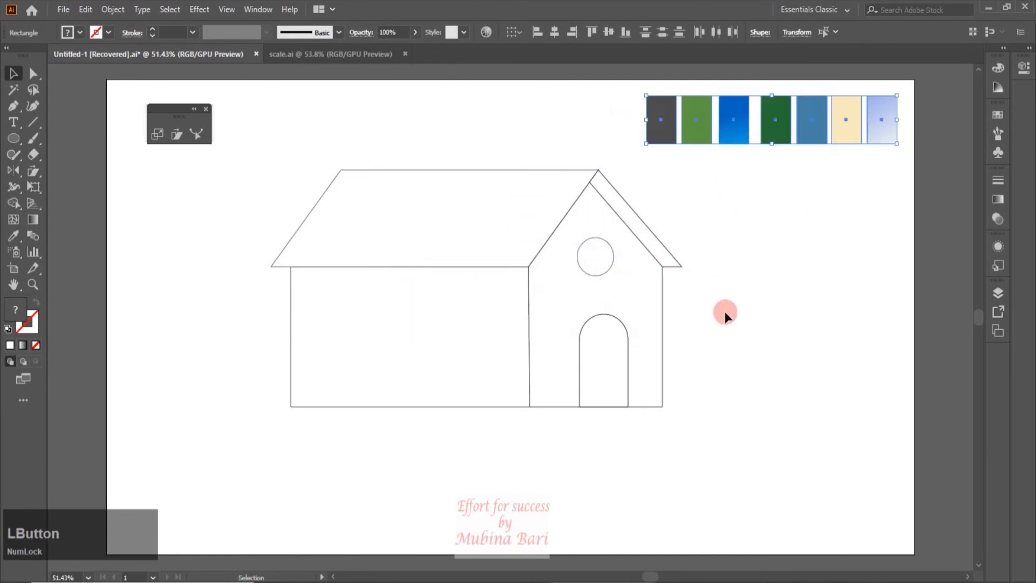
left_click(725, 312)
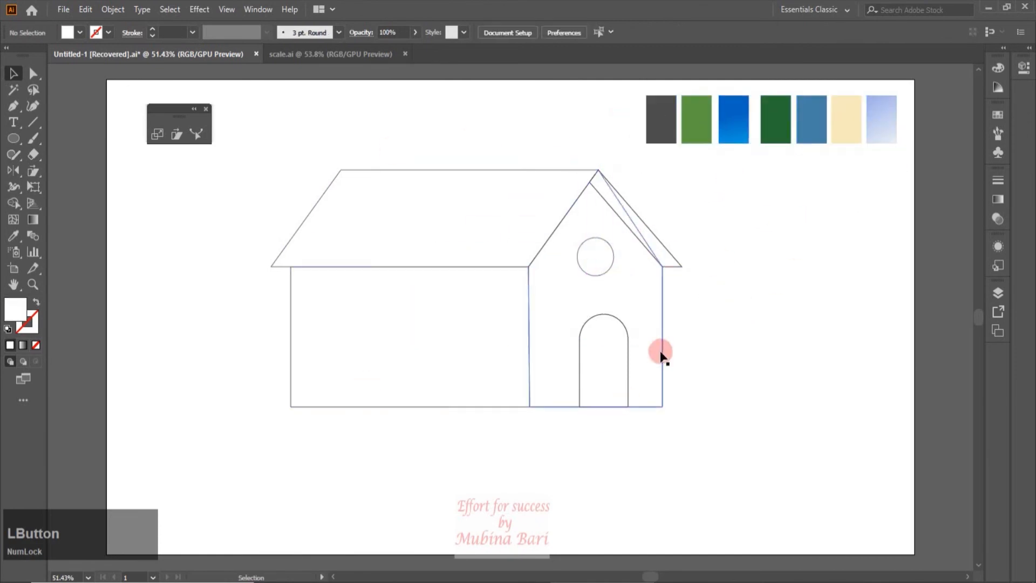
Fill the house's main roof and the narrow roof strip with the muted blue swatch using the Eyedropper
left_click(367, 185)
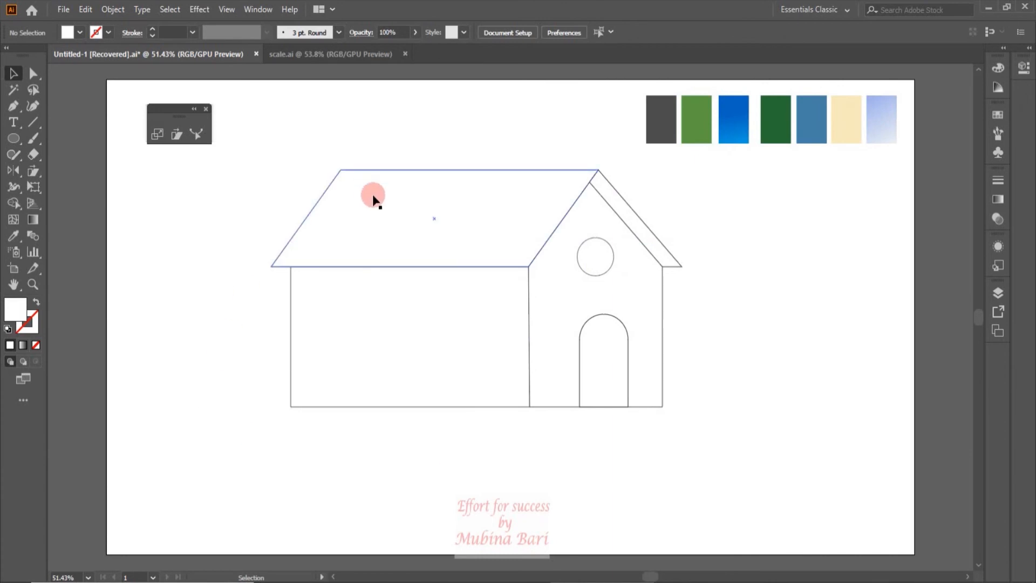
left_click(374, 198)
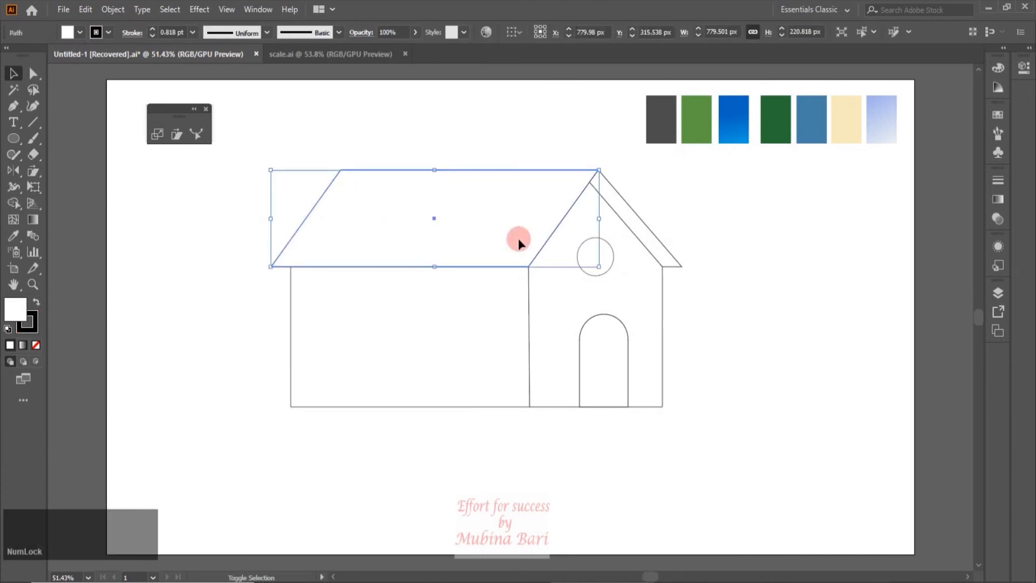
left_click(633, 225, "shift")
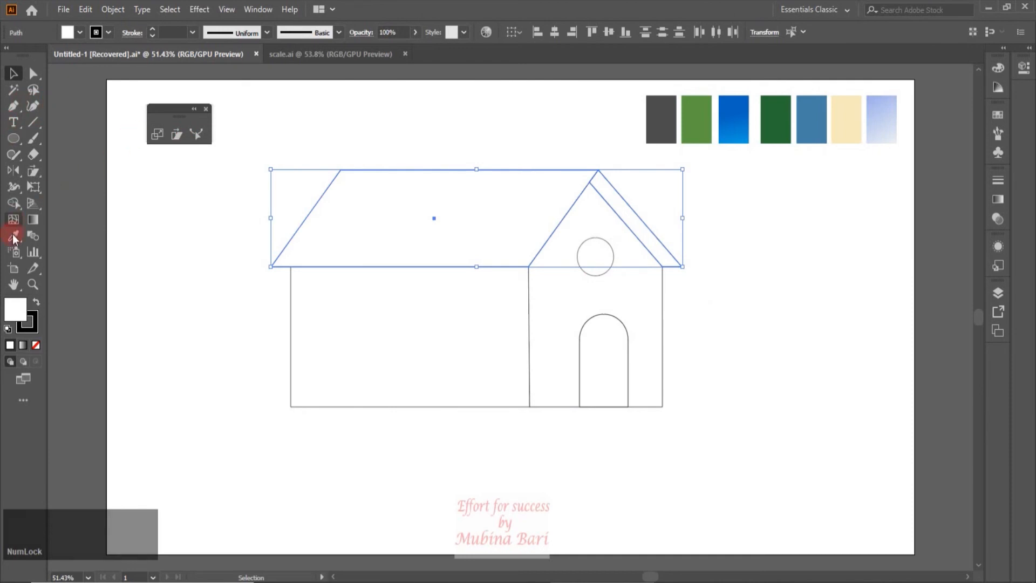
left_click(15, 253)
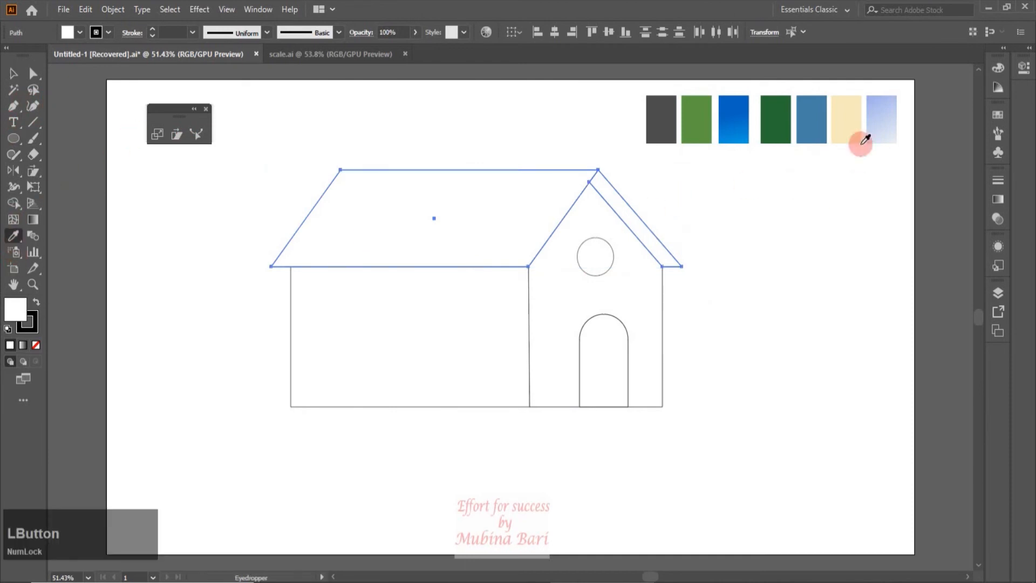
left_click(818, 120)
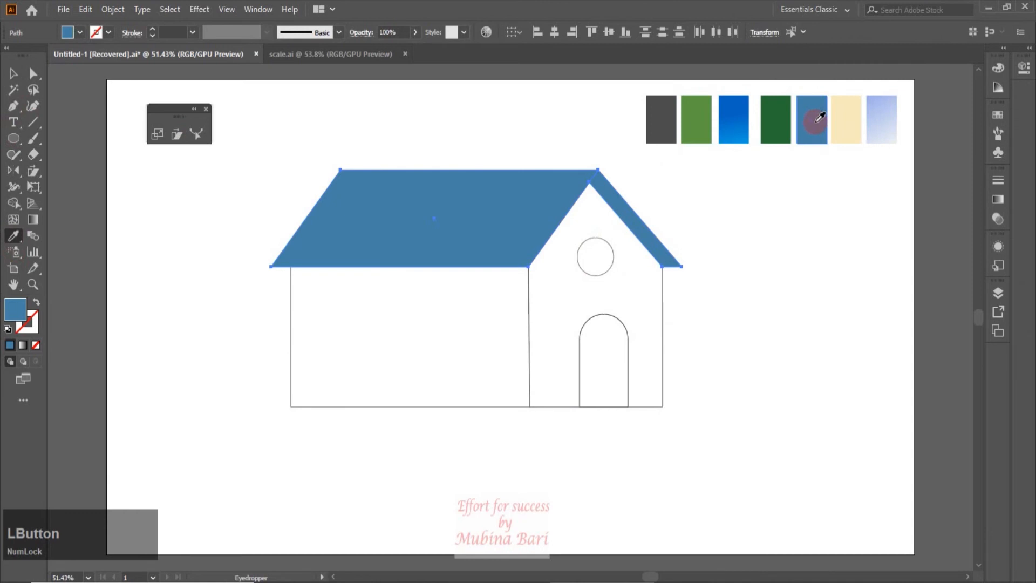
left_click(14, 73)
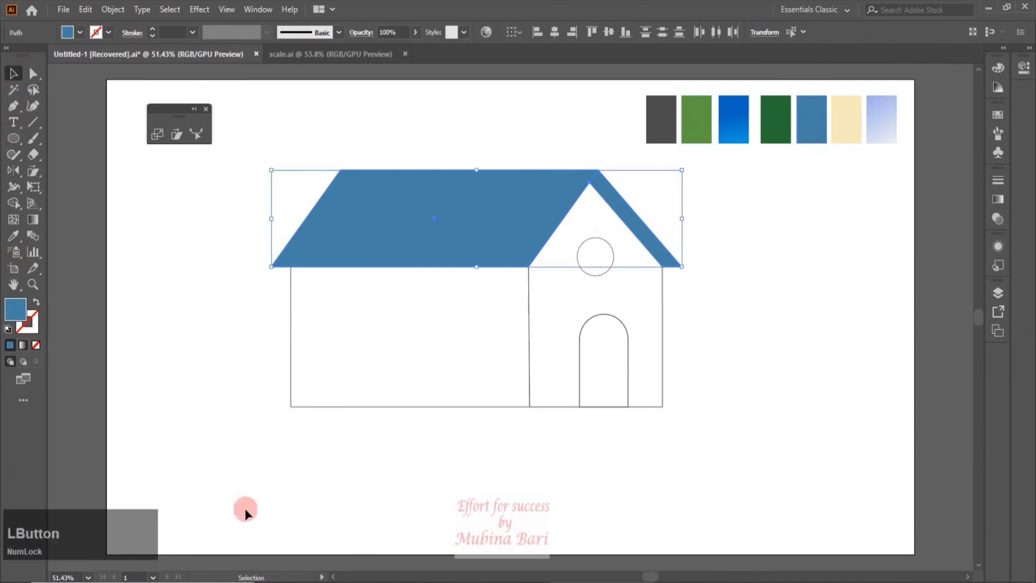
Fill the long side wall and the gable wall with the cream swatch using the Eyedropper
left_click(456, 542)
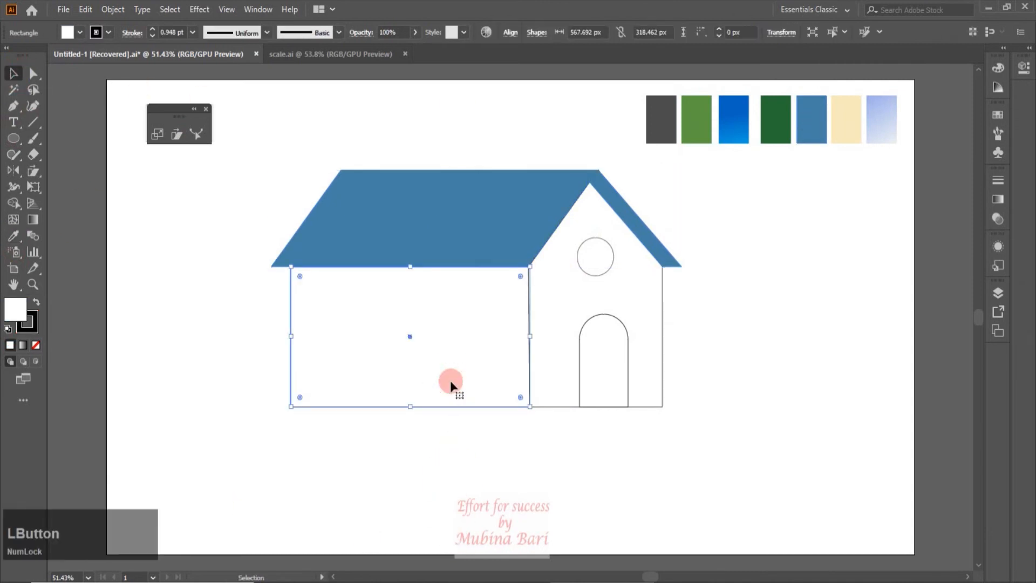
left_click(567, 319, "shift")
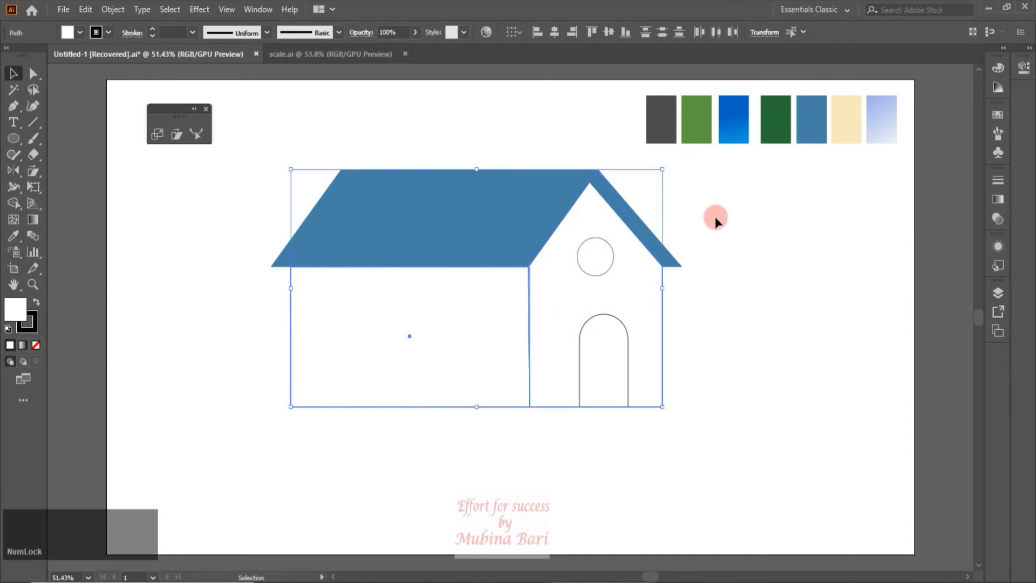
left_click(13, 235)
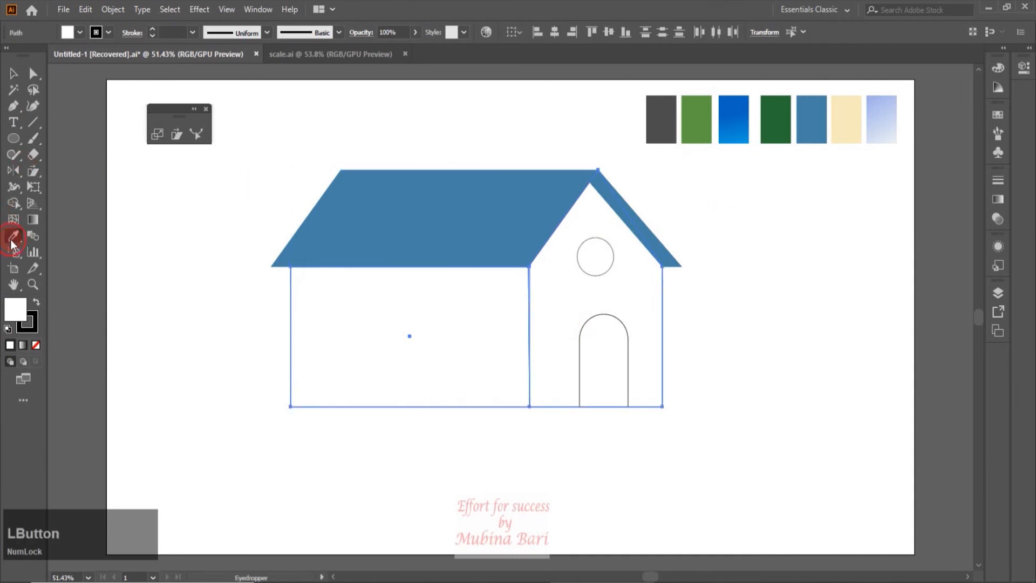
left_click(843, 127)
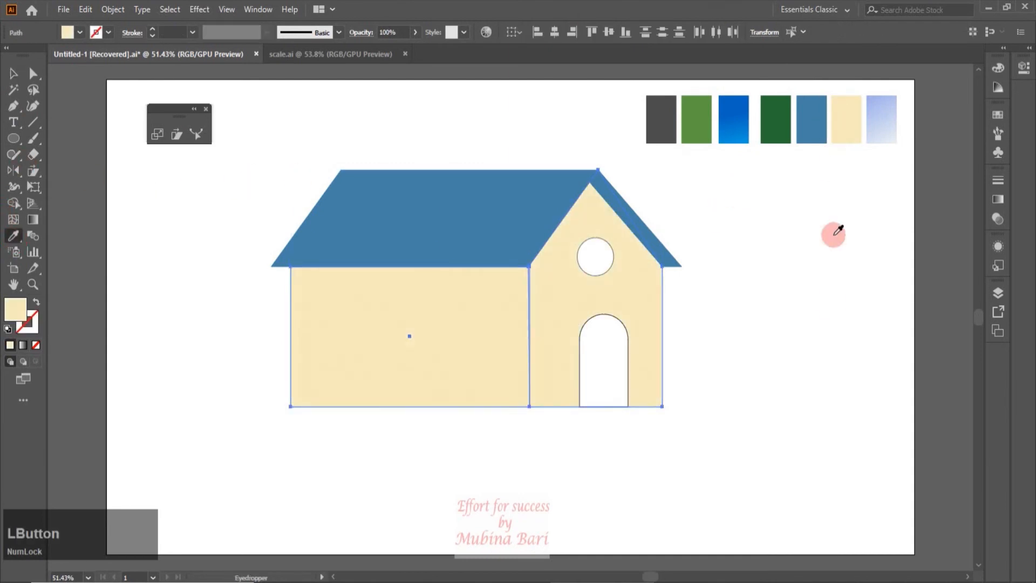
Fill the arched door and the round window with the light blue gradient swatch using the Eyedropper
left_click(13, 73)
left_click(619, 368)
left_click(749, 412)
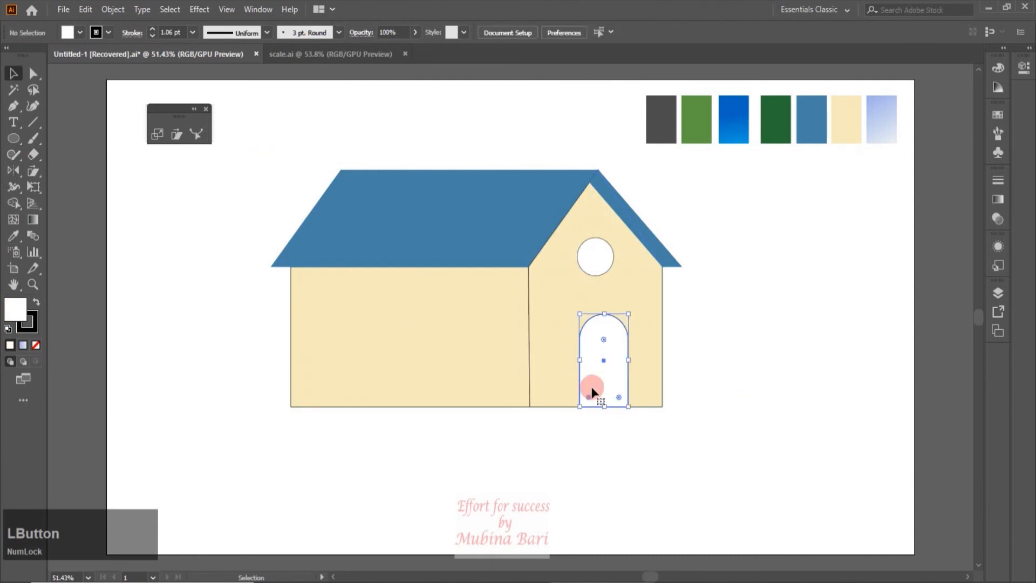
left_click(604, 259, "shift")
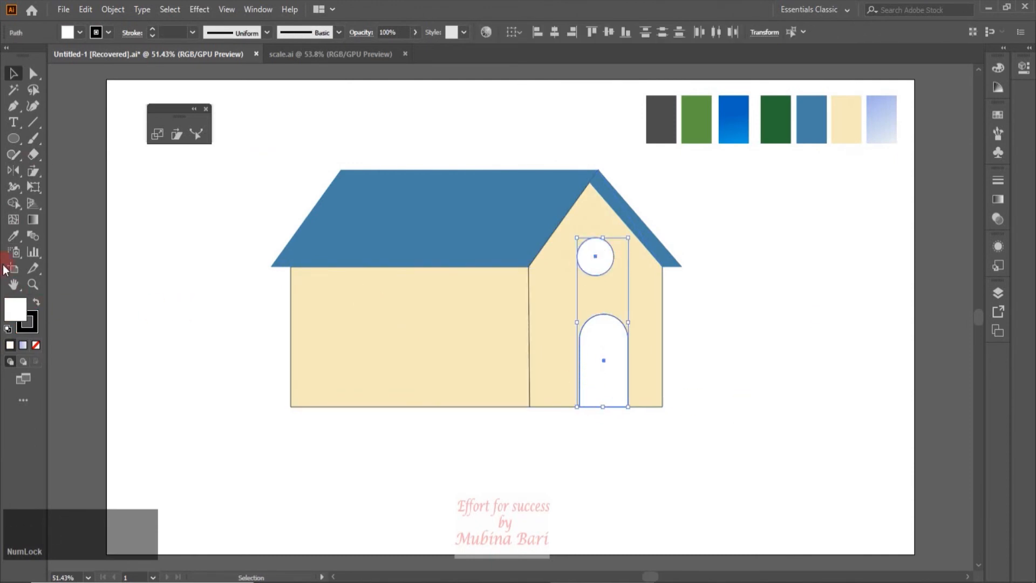
left_click(13, 235)
left_click(883, 110)
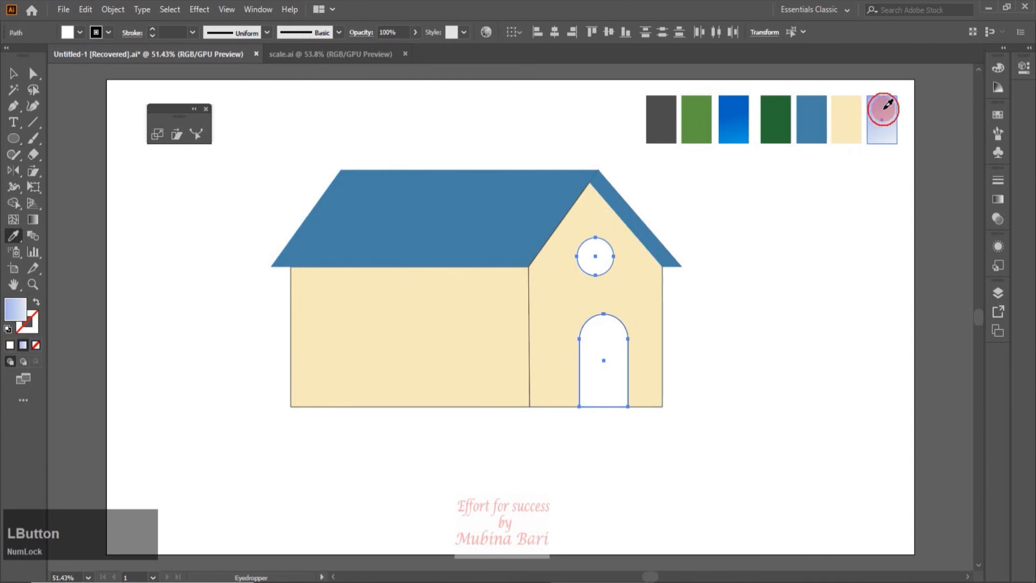
left_click(220, 198)
left_click(13, 74)
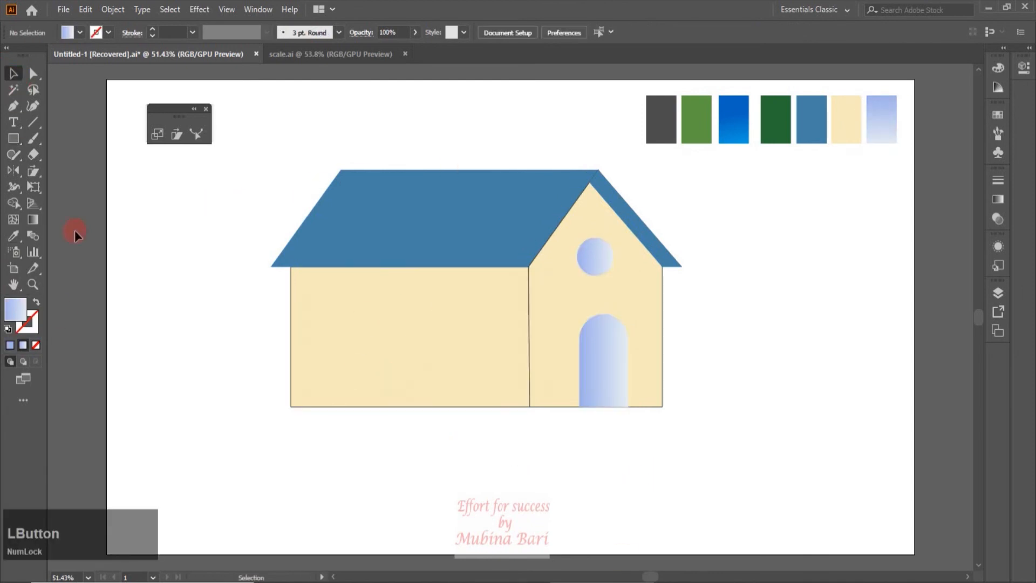
Draw a square window beside the house with a light blue gradient fill and white crossing vertical and horizontal bars
left_click(16, 139)
left_click_drag(727, 308, 828, 413)
left_click(80, 33)
left_click(118, 229)
left_click_drag(781, 312, 772, 413)
key("p")
left_click(728, 362)
left_click(825, 363)
left_click(14, 74)
Select the square and its crossing bars and group them into one window
left_click_drag(693, 282, 788, 392)
right_click(781, 394)
key("ctrl+z")
left_click(754, 362)
left_click_drag(730, 362, 726, 362)
right_click(807, 393)
Place the window, scaled down, on the long side wall and duplicate it once at the same height
left_click_drag(703, 329, 384, 340)
left_click(840, 195)
left_click_drag(384, 340, 357, 335)
left_click_drag(377, 353, 433, 317, "shift")
left_click(216, 288)
Select all parts of the house and group them
left_click_drag(261, 168, 327, 199)
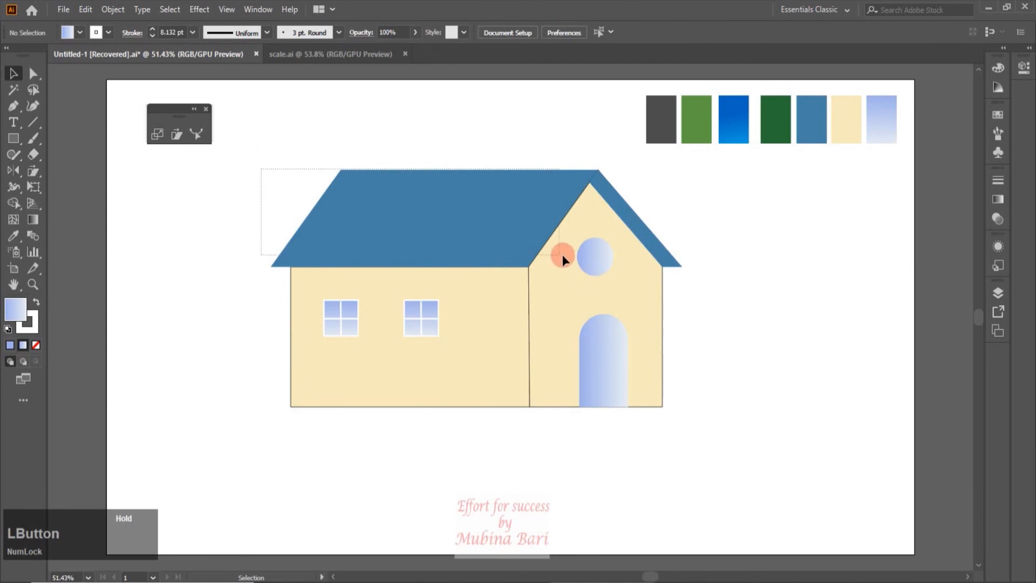
left_click_drag(563, 259, 638, 429)
right_click(529, 341)
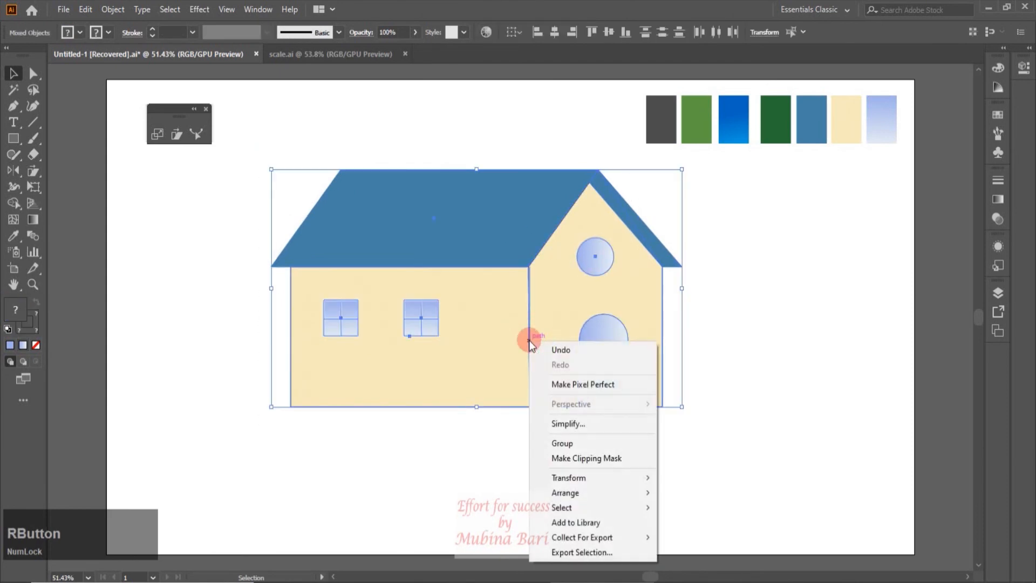
left_click(575, 443)
left_click(805, 381)
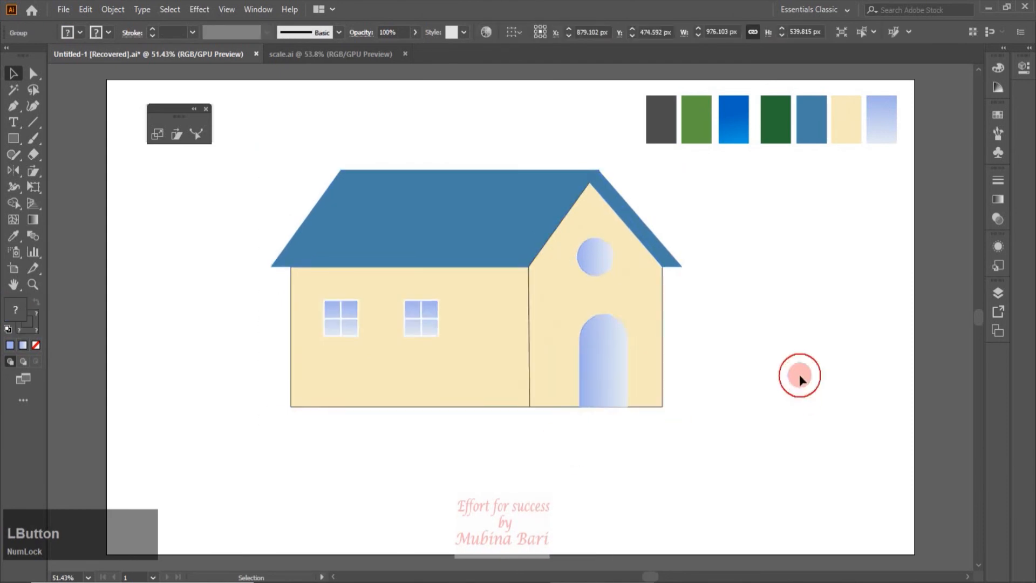
Scale the house group down to about 399 by 221 px and move it to the artboard's upper centre
left_click(650, 323)
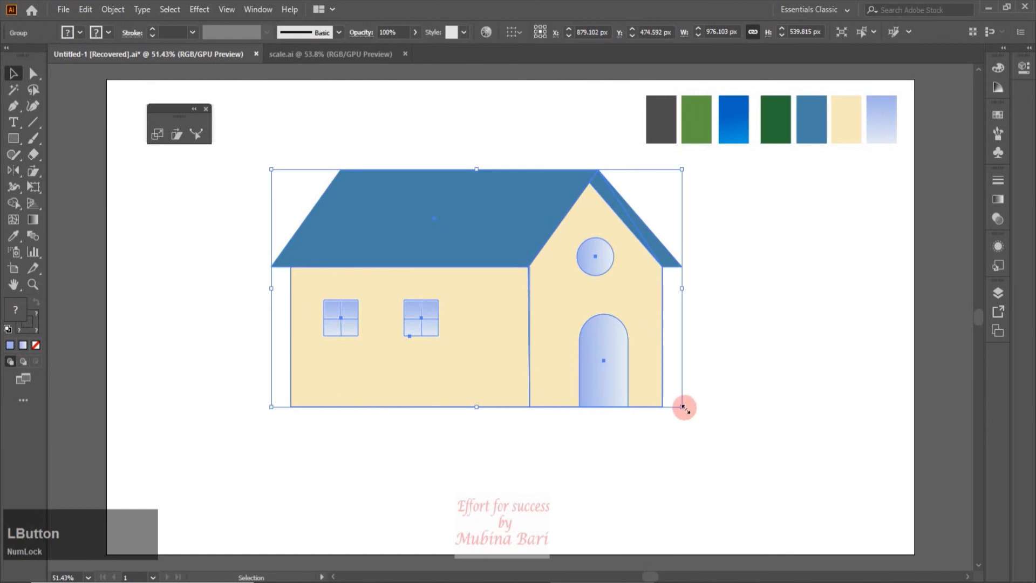
left_click_drag(683, 407, 444, 264)
left_click(411, 373)
left_click_drag(337, 210, 464, 148)
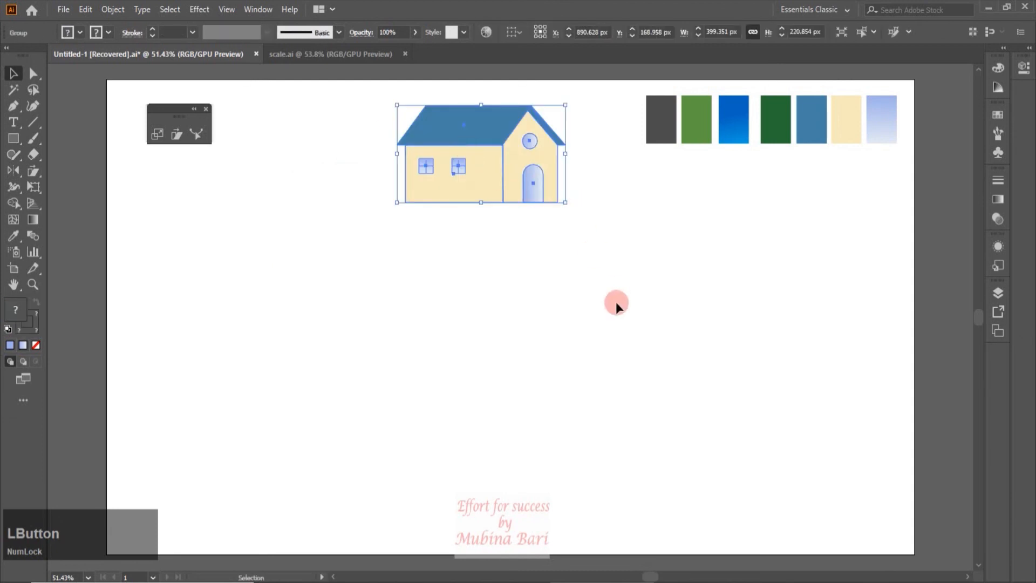
left_click(377, 320)
Draw an upright rectangle about 209 by 420 px below the house on the artboard's left half
left_click(13, 141)
mouse_move(256, 279)
left_mouse_down()
mouse_move(319, 442)
mouse_move(344, 464)
left_mouse_up()
key("v")
Set the upright rectangle's stroke weight to 4 pt
left_click(294, 281)
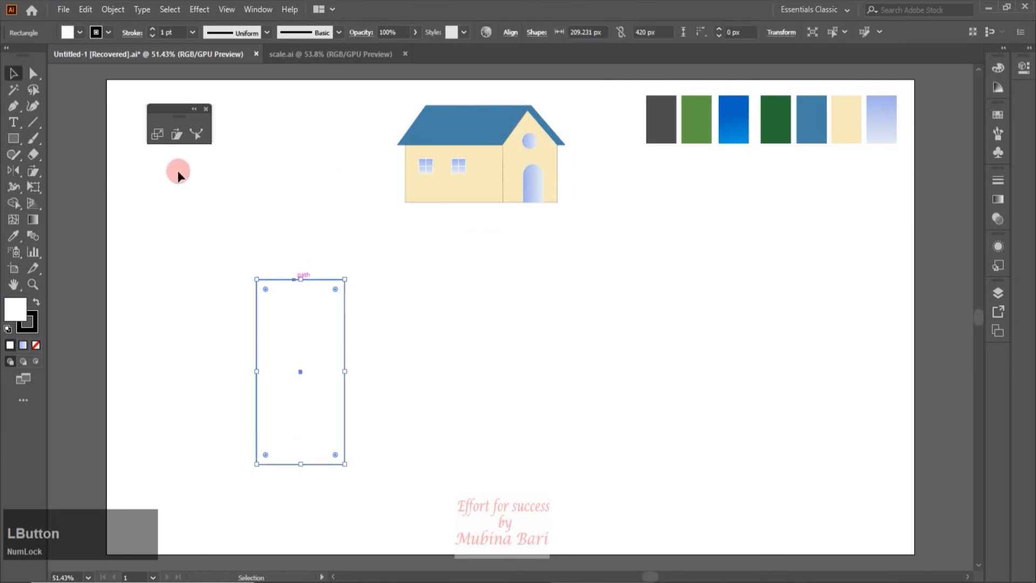
left_click(192, 32)
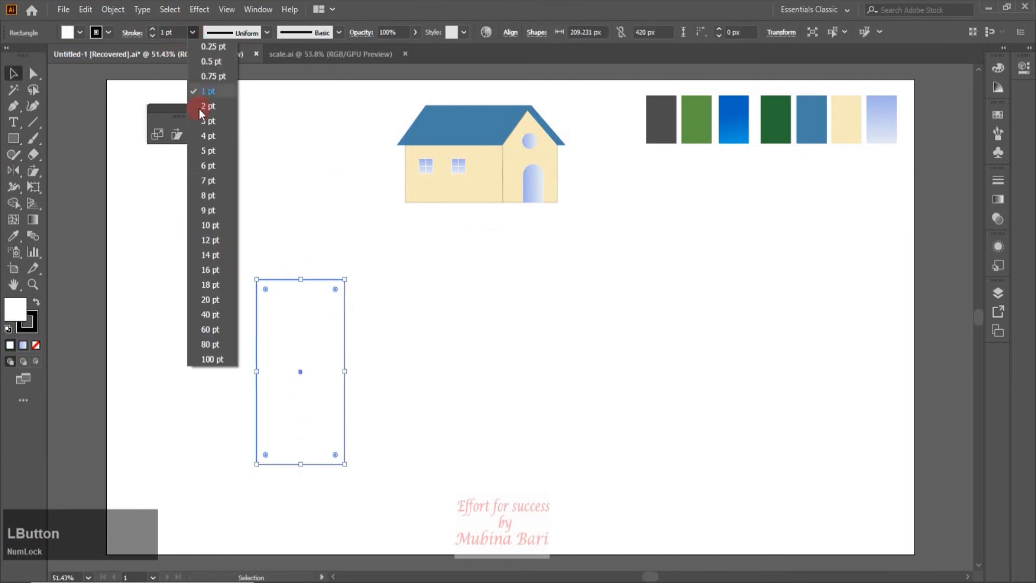
left_click(206, 136)
left_click(398, 303)
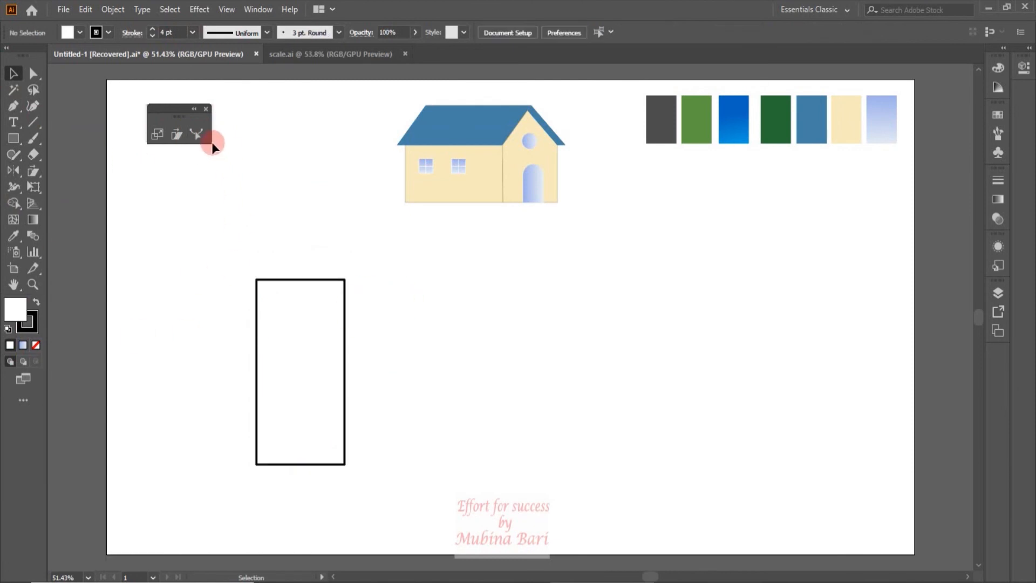
left_click(170, 316)
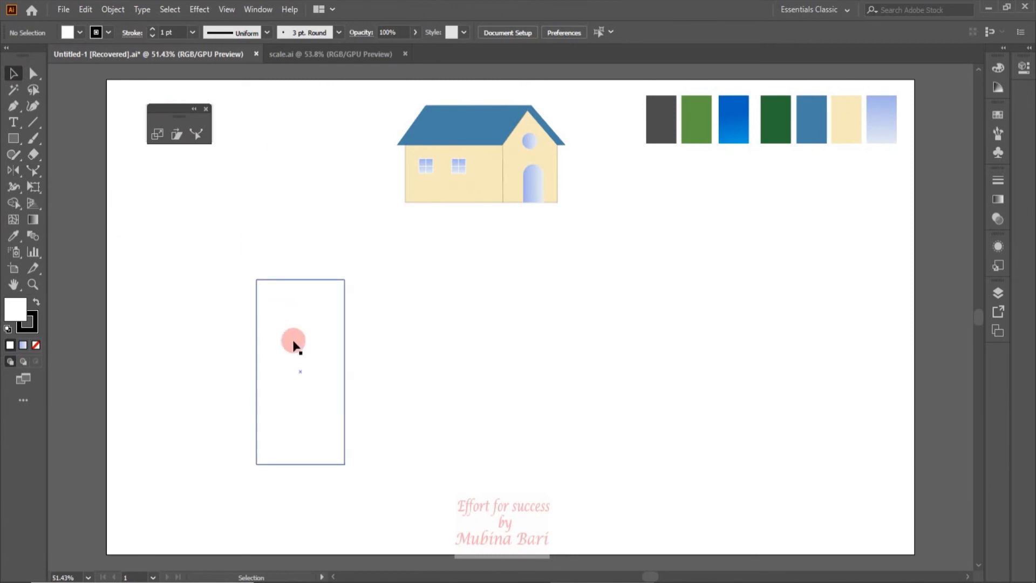
Try the Reshape tool on the upper and right edges of the fully selected rectangle, and undo both changes
left_click(258, 304)
left_click(196, 134)
left_click_drag(282, 279, 292, 259)
left_click_drag(354, 372, 421, 365)
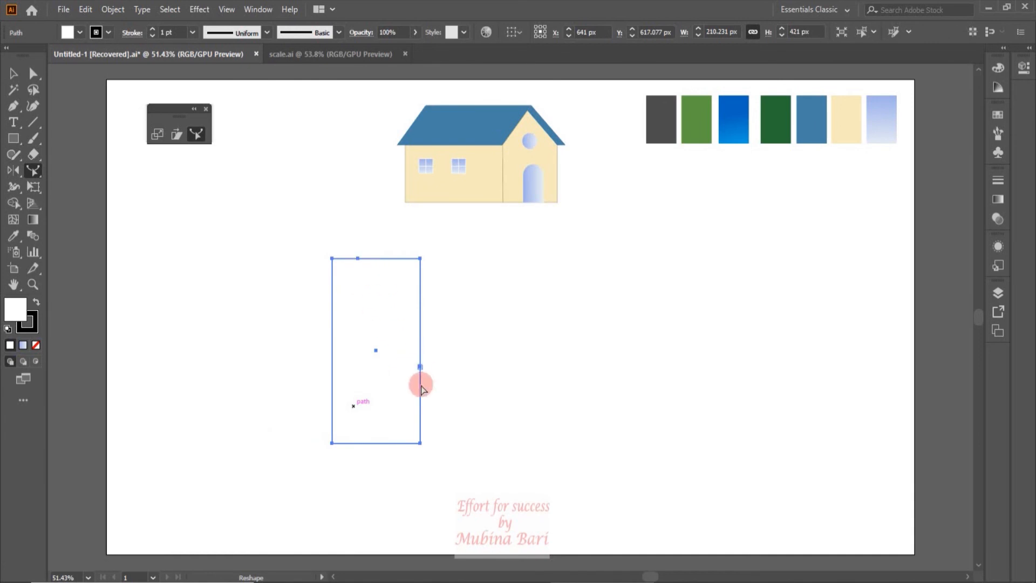
key("ctrl+z")
key("ctrl+z")
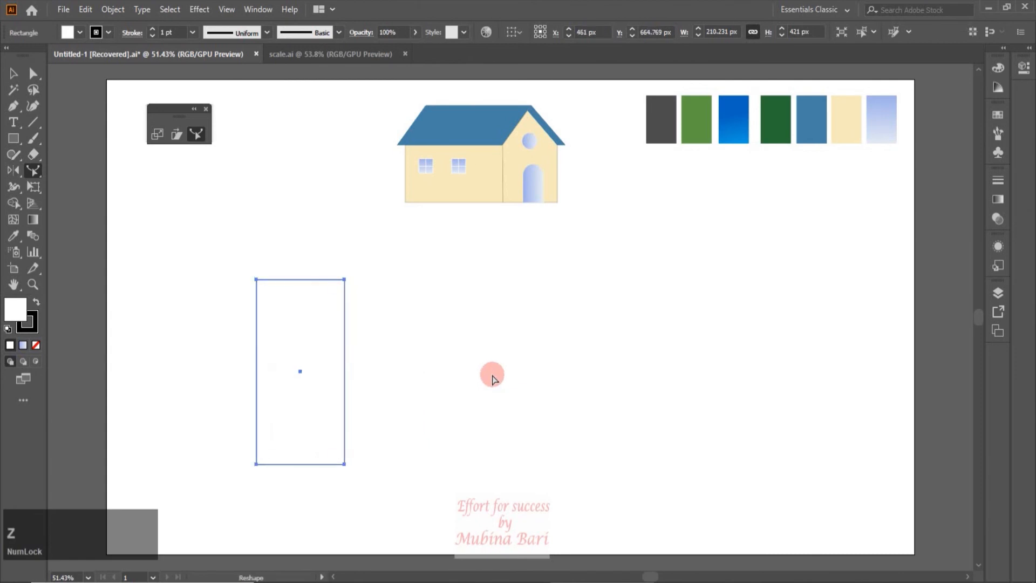
Direct-select the rectangle's upper edge, and use the Reshape tool to curve that edge upward and both sides outward
left_click(33, 74)
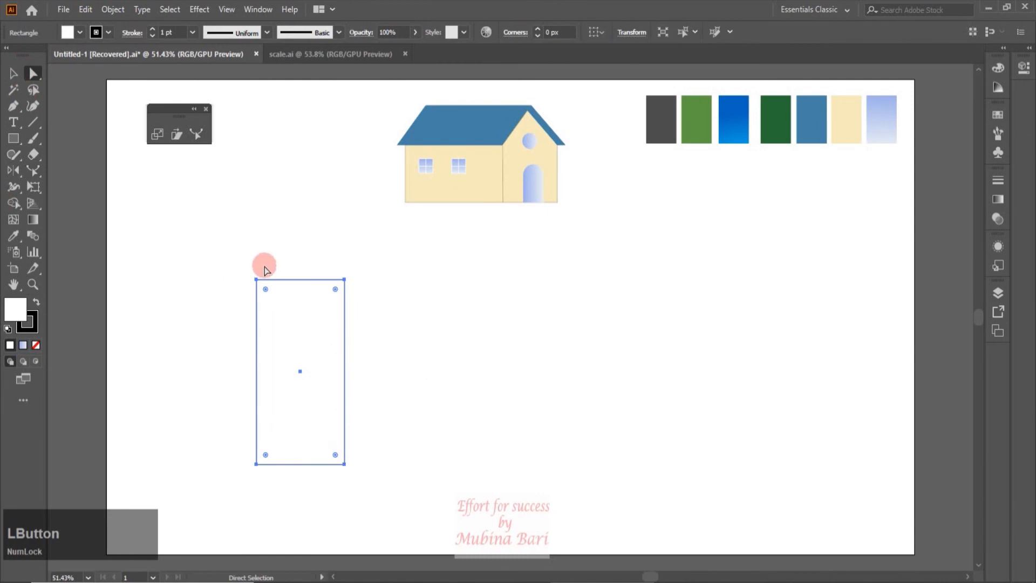
left_click_drag(275, 266, 320, 297)
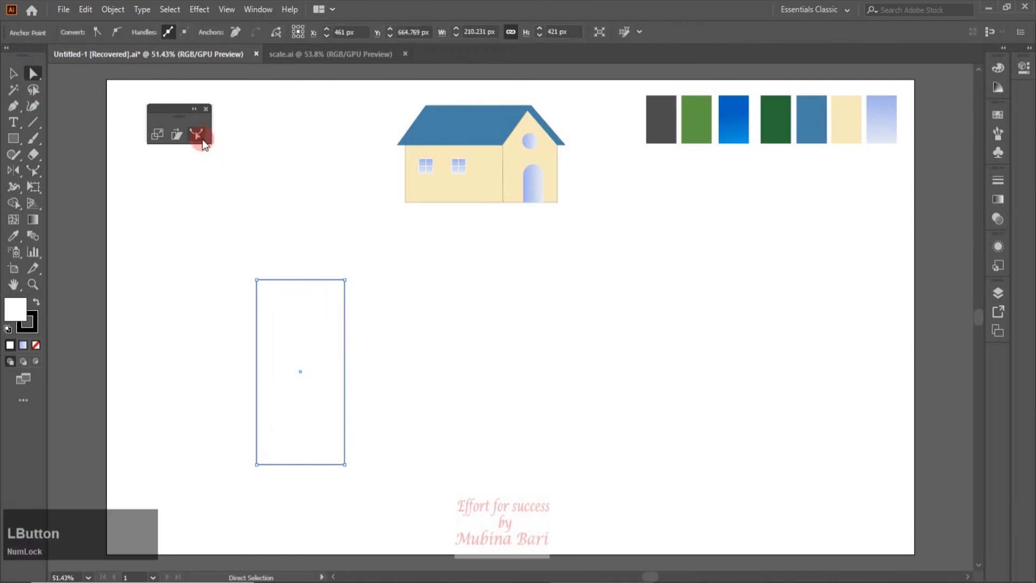
left_click(197, 134)
left_click_drag(294, 284, 299, 219)
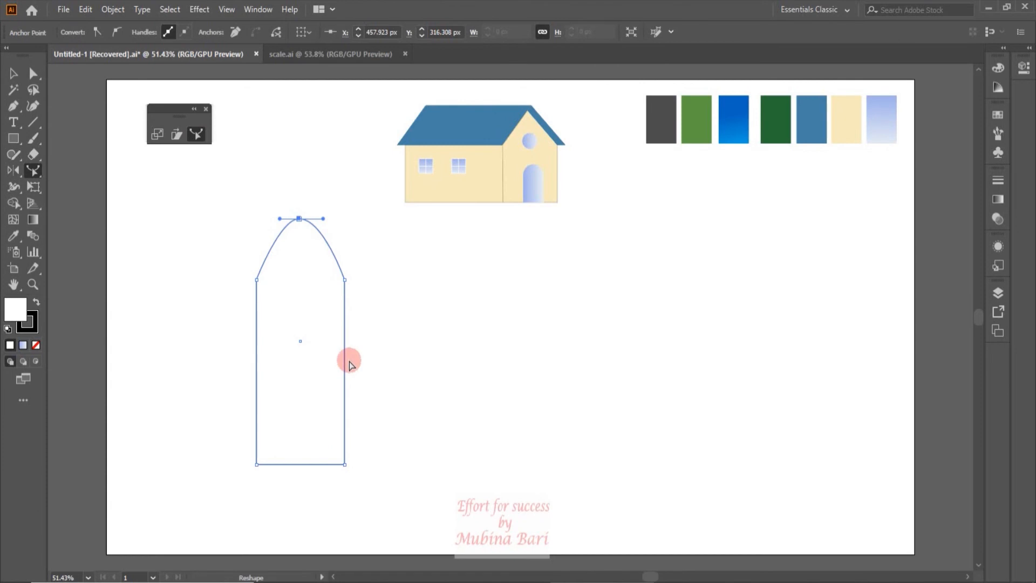
left_click_drag(346, 368, 396, 373)
left_click_drag(257, 383, 178, 377)
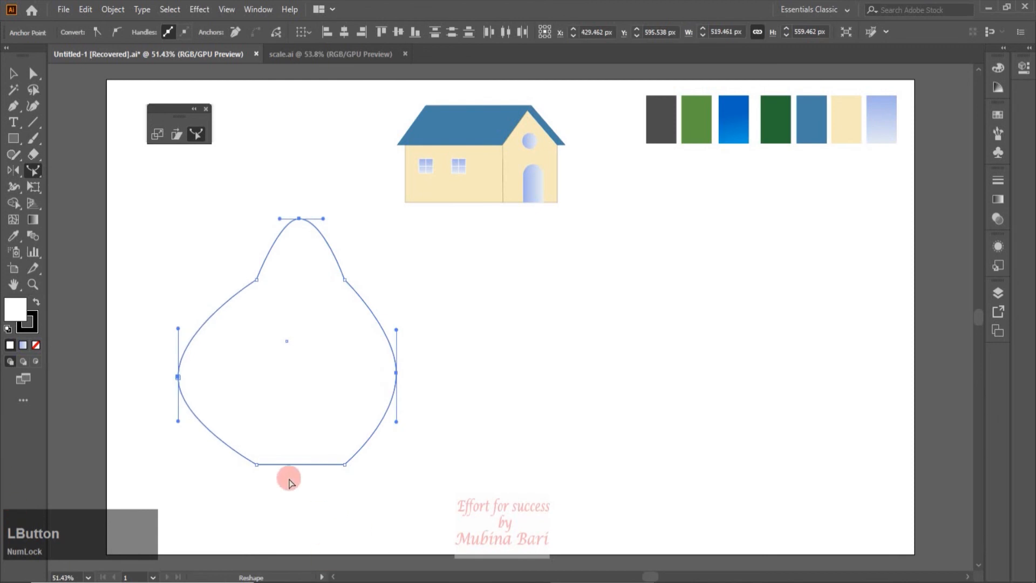
Curve the shape's lower edge downward with the Reshape tool, and delete the whole shape including its leftover anchor points
left_click_drag(288, 467, 294, 489)
left_click(197, 135)
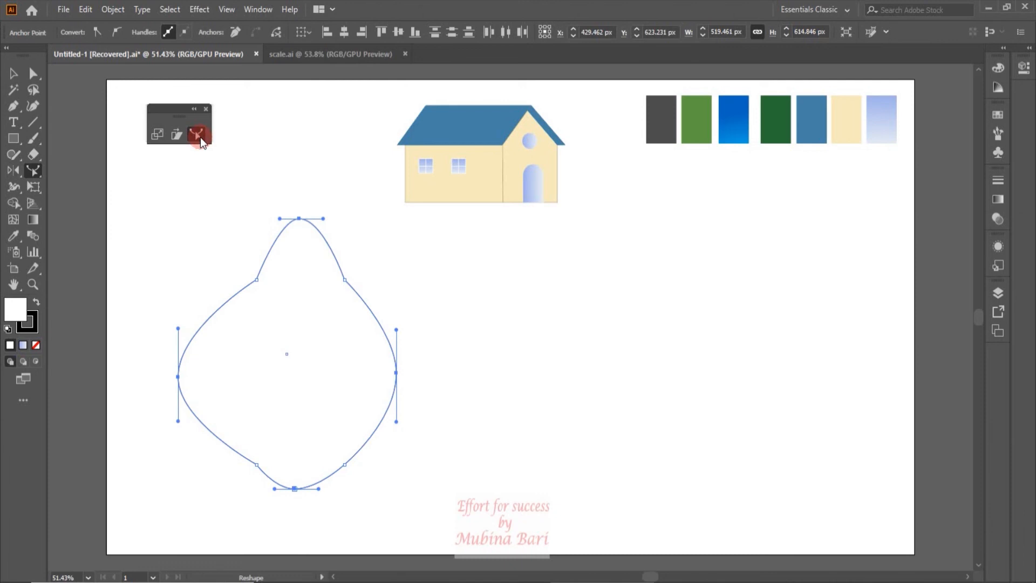
key("Delete")
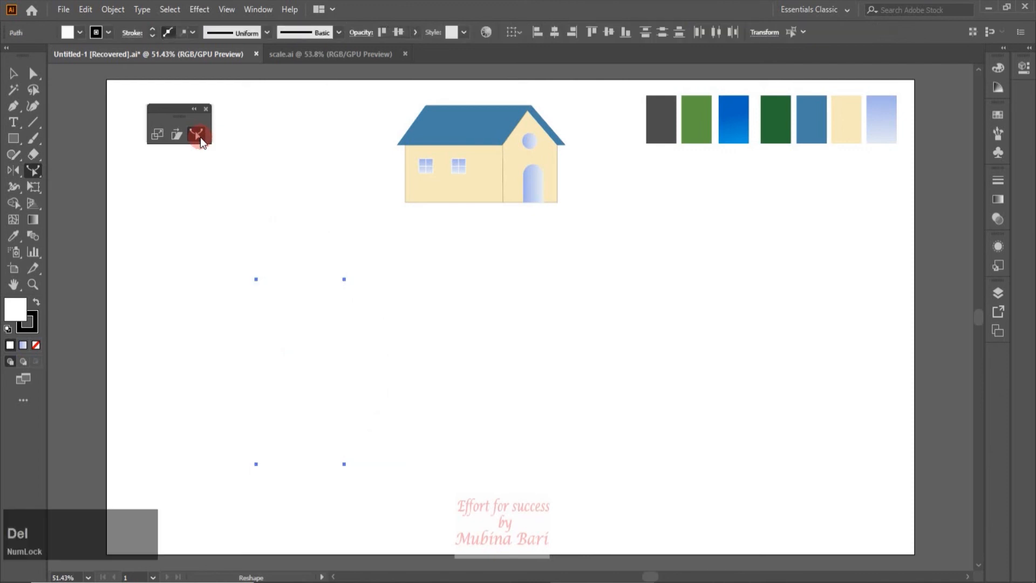
left_click(157, 209)
left_click(14, 72)
left_click_drag(85, 532, 185, 183)
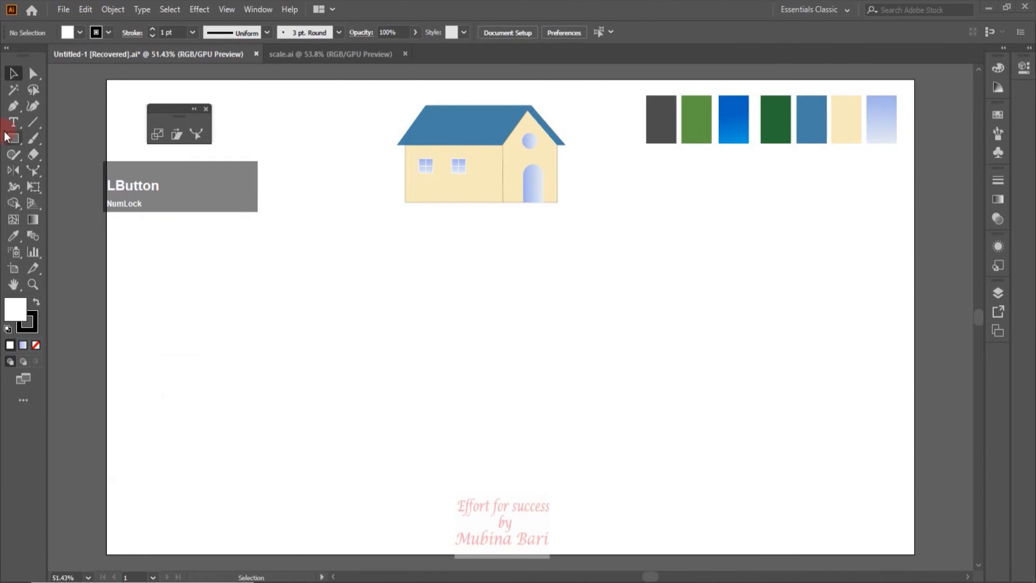
Draw a closed triangle about 1195 by 406 px in the artboard's lower-left corner with the Pen tool
left_click(13, 105)
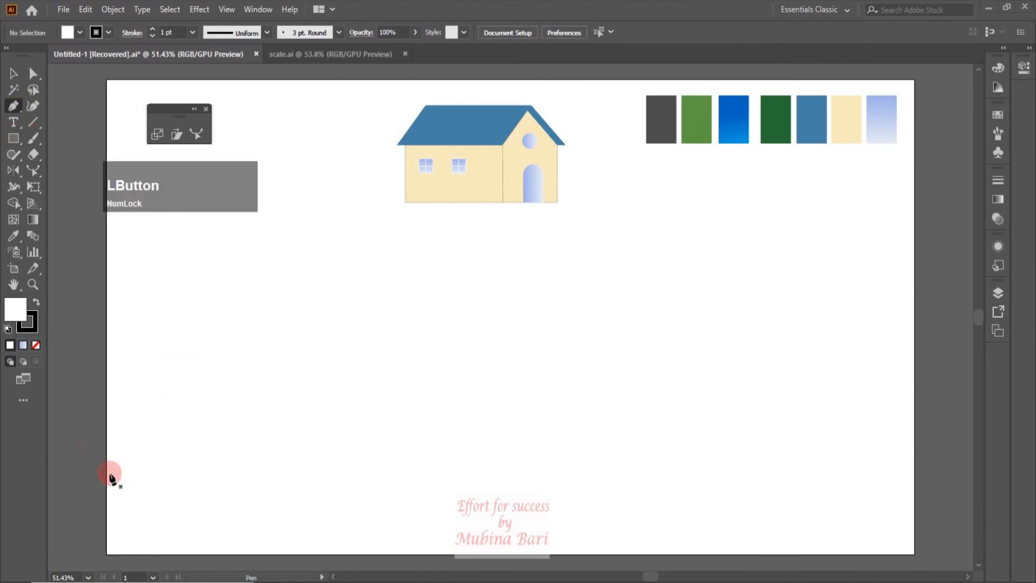
left_click(105, 377)
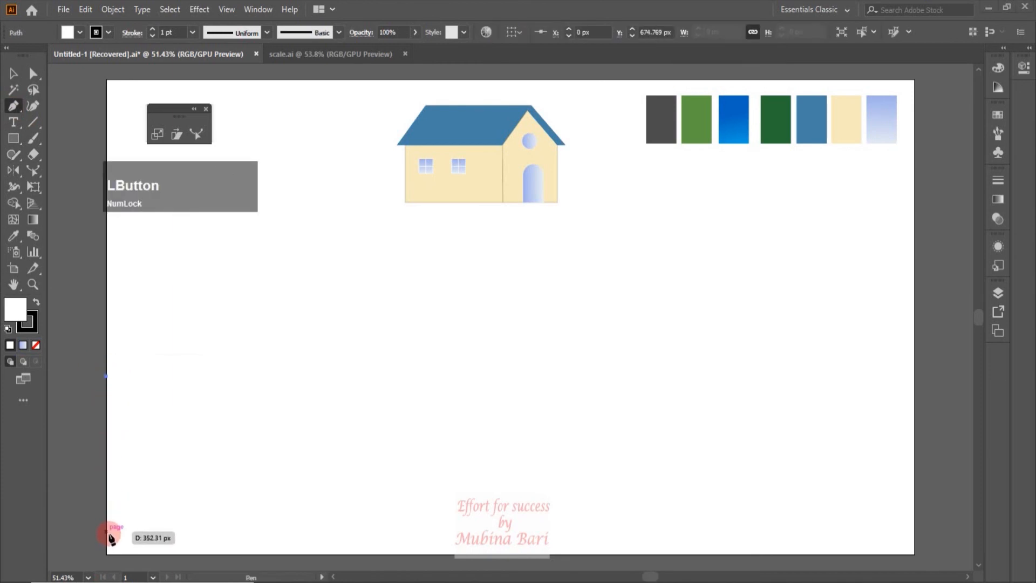
left_click(107, 554)
left_click(607, 554)
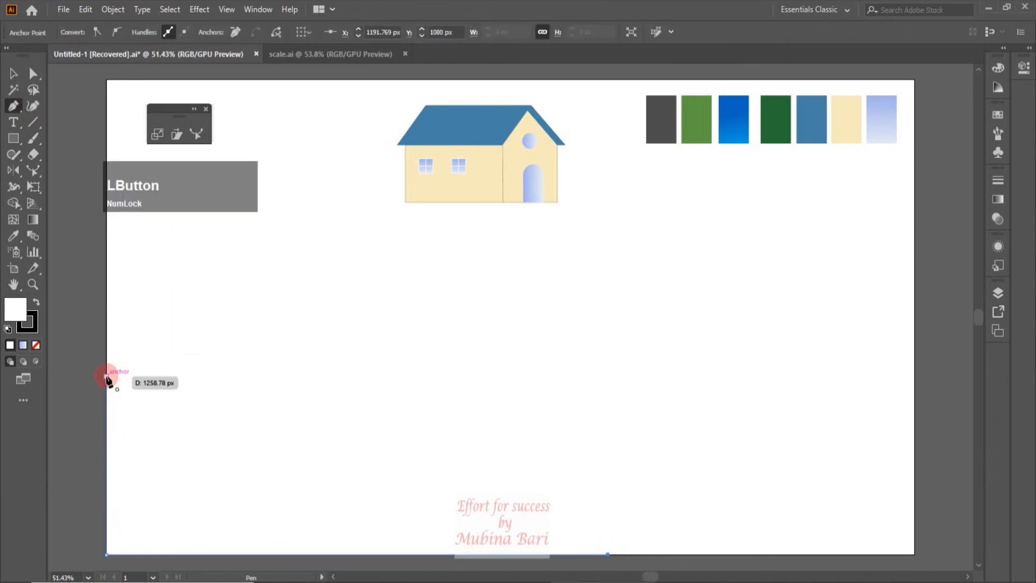
left_click(106, 377)
left_click(14, 73)
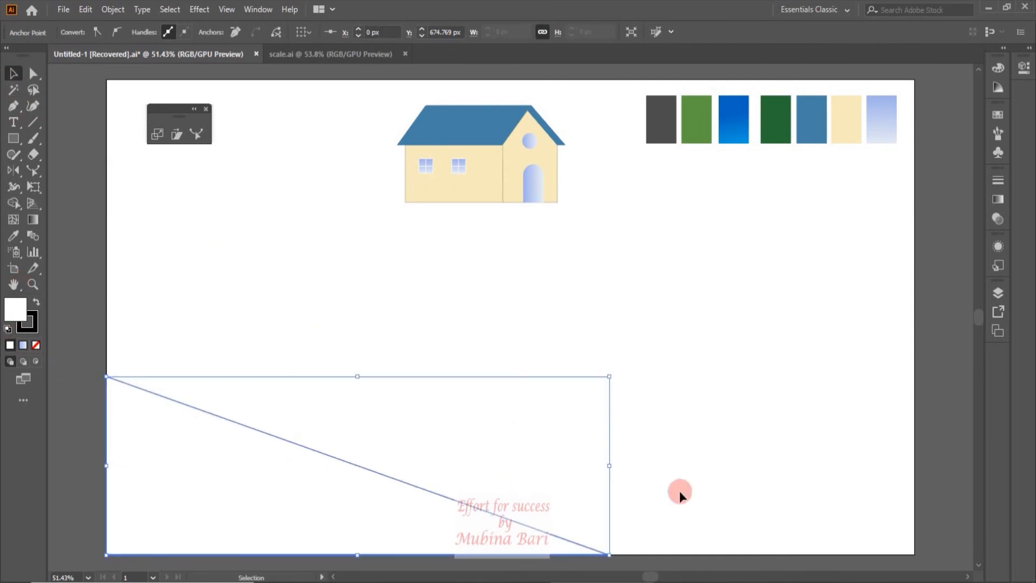
left_click(208, 303)
Draw a closed triangle in the artboard's lower-right corner with the Pen tool, and narrow it to about 930 by 487 px
left_click(14, 106)
left_click(914, 341)
left_click(914, 554)
left_click(492, 554)
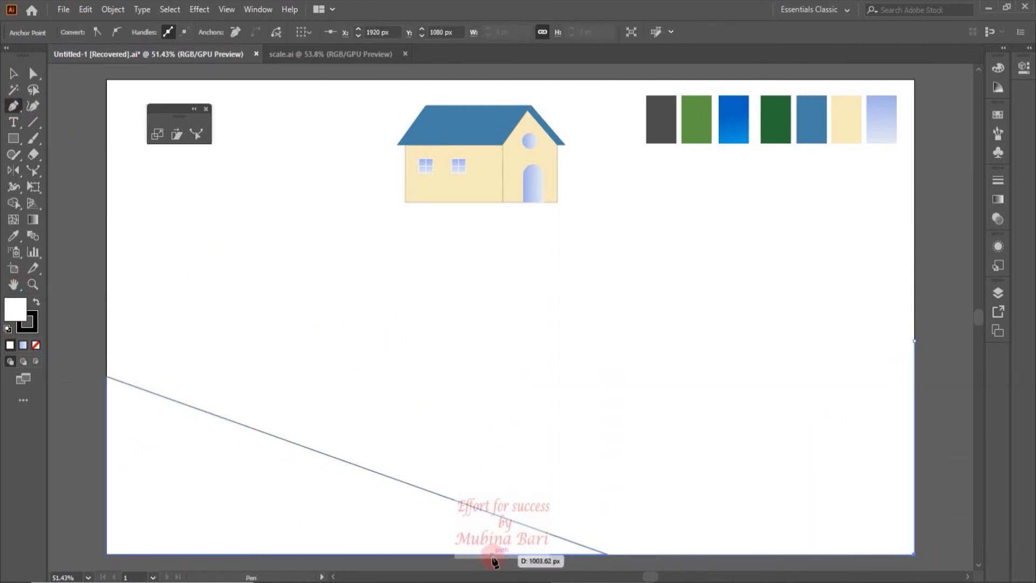
left_click(914, 341)
left_click(13, 74)
left_click_drag(491, 448, 523, 447)
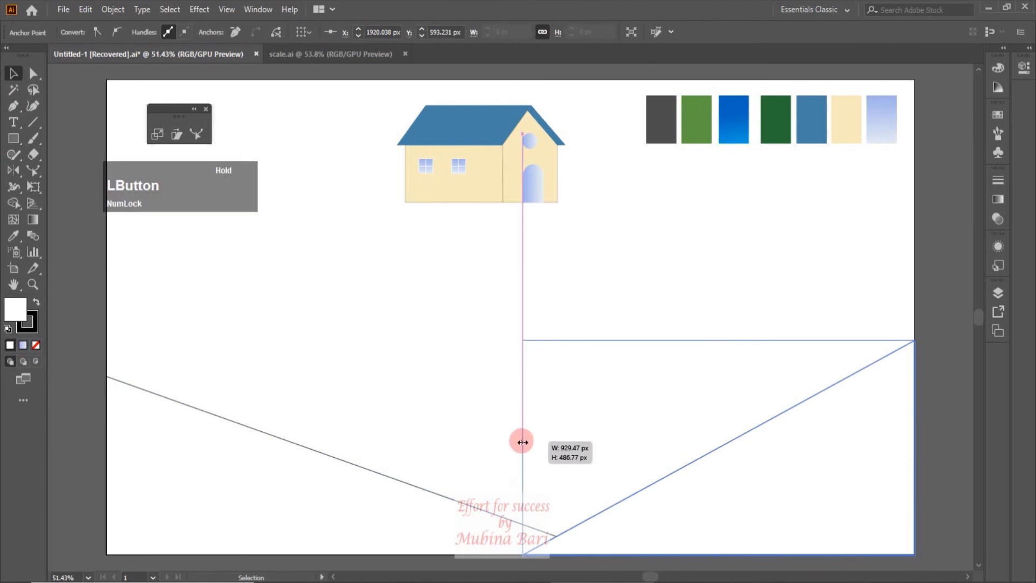
left_click(651, 457)
Direct-select the left triangle's sloping edge, and bend it upward into a rounded hill with the Reshape tool
left_click(33, 74)
left_click_drag(232, 382, 349, 475)
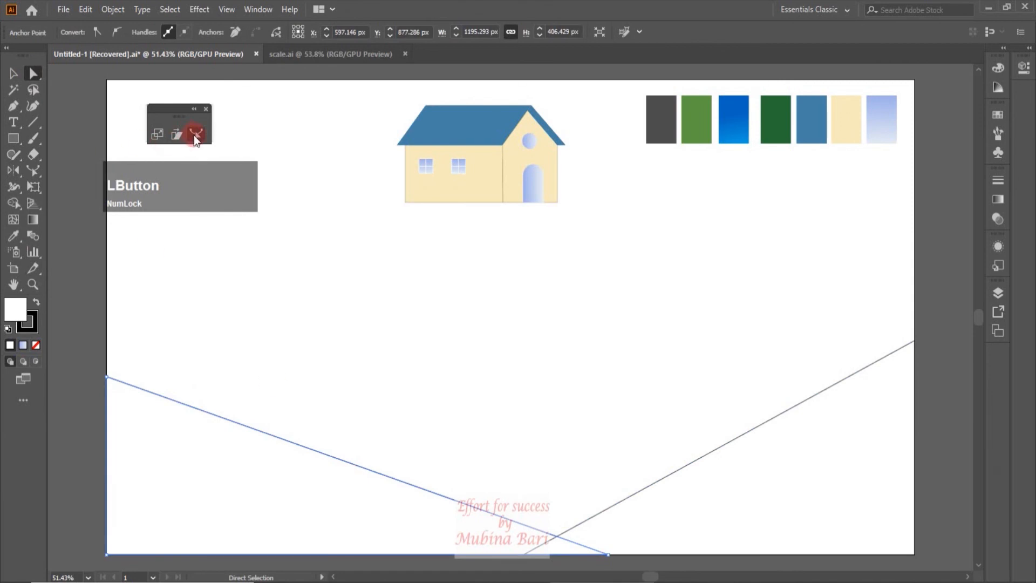
left_click(195, 135)
left_click_drag(270, 434, 325, 400)
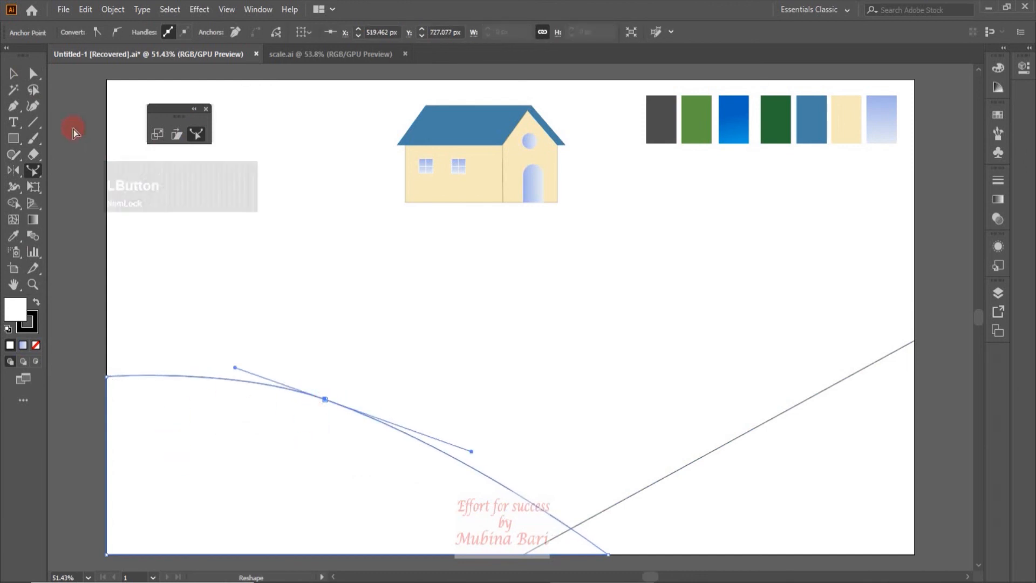
Direct-select the right triangle's sloping edge, and bend it upward into a rounded hill with the Reshape tool
left_click(33, 72)
left_click_drag(669, 421, 779, 488)
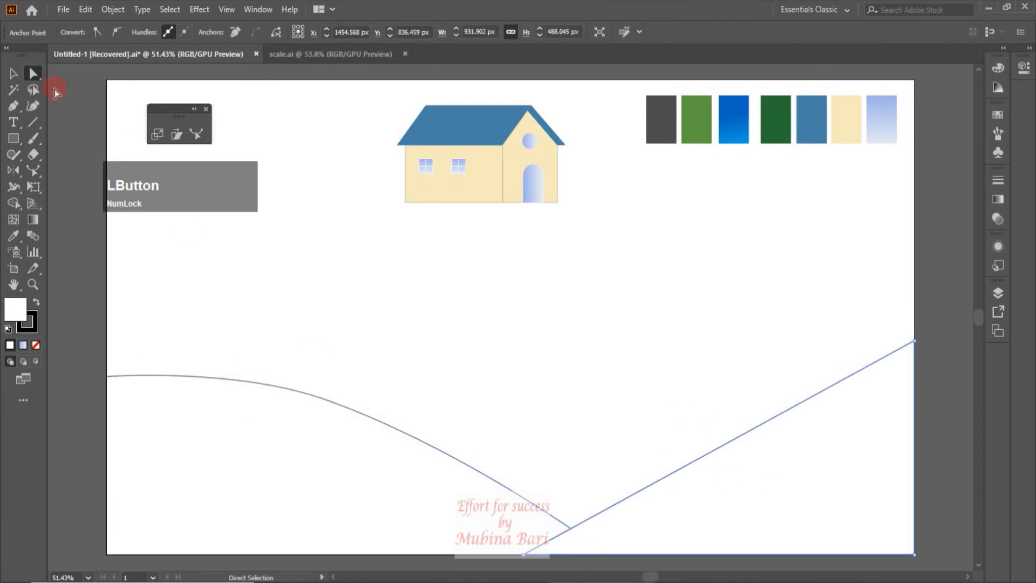
left_click(196, 134)
left_click(733, 436)
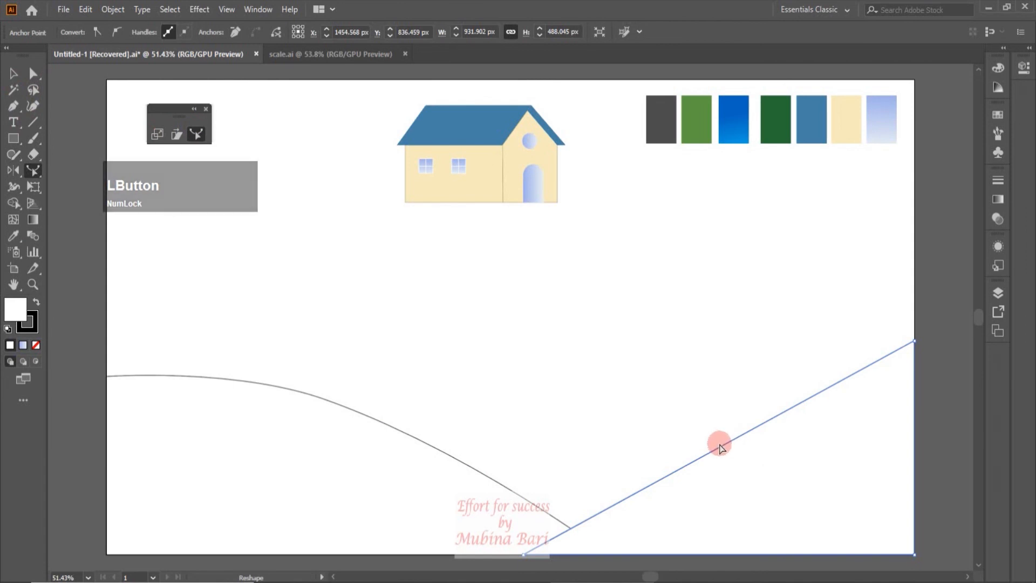
left_click_drag(720, 445, 719, 379)
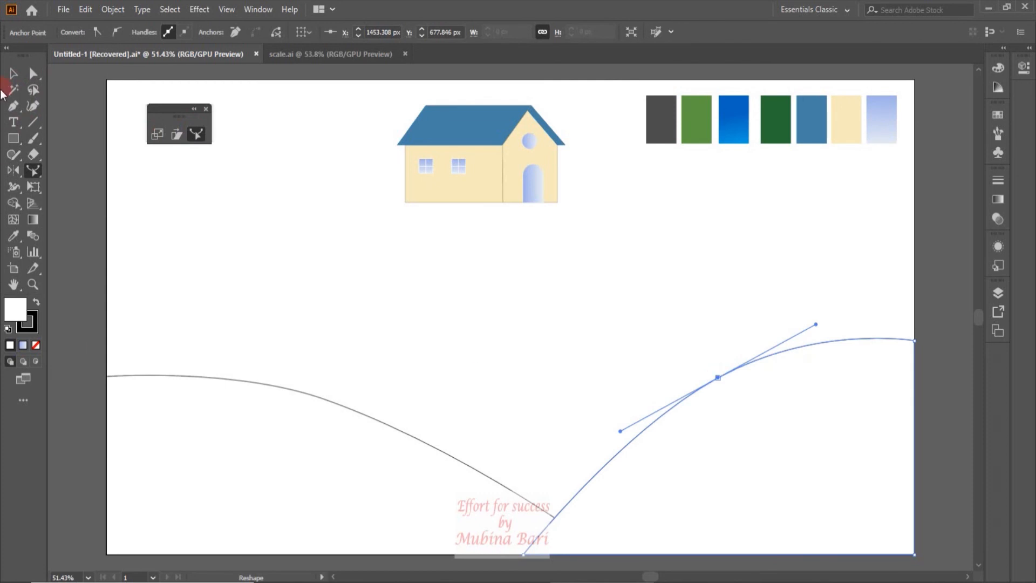
left_click(14, 73)
left_click(76, 280)
Fill the left and right hills with the light green of the sample rectangle using the Eyedropper
left_click(190, 477)
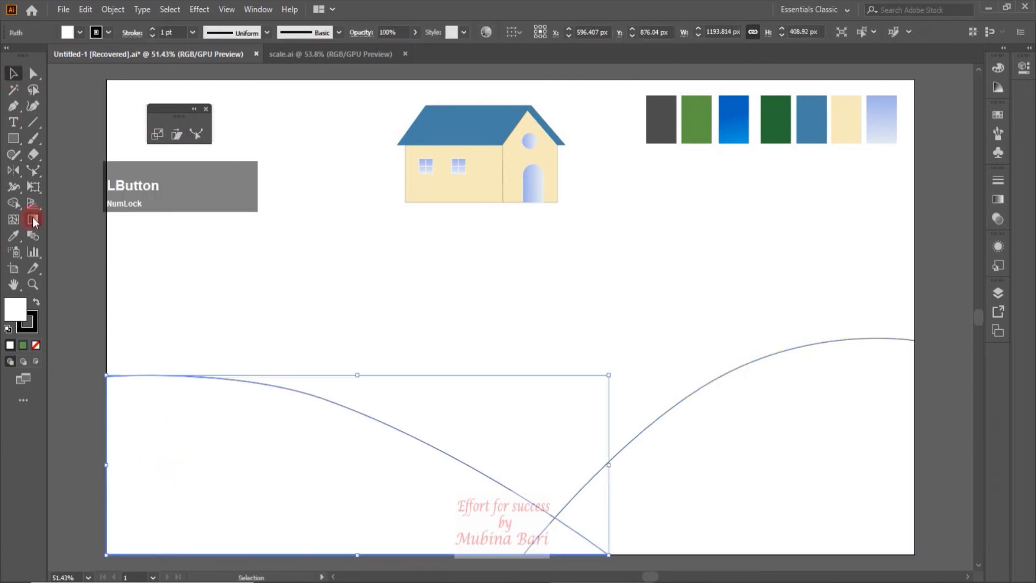
left_click(13, 235)
left_click(703, 109)
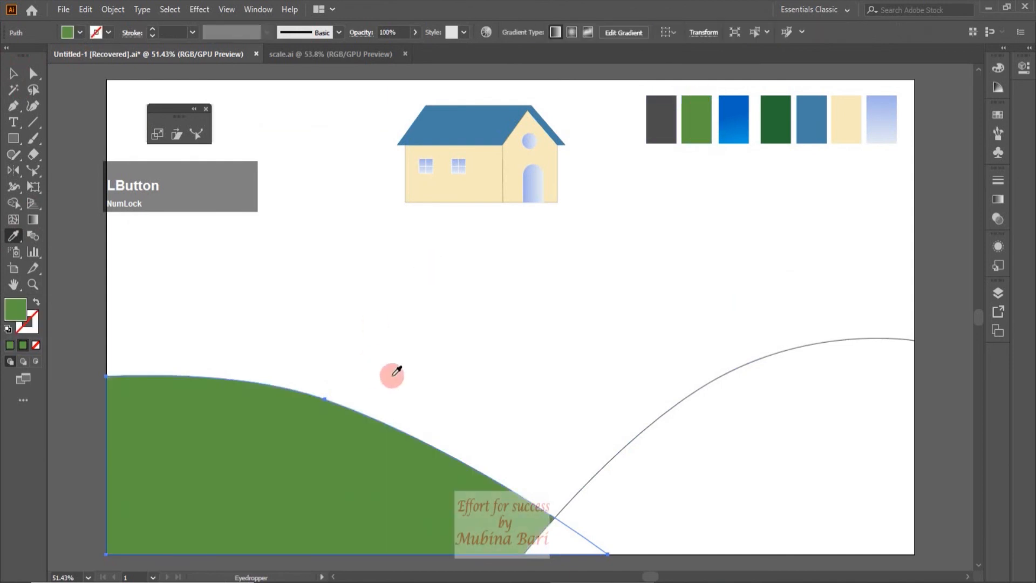
left_click(13, 73)
left_click(199, 179)
left_click(689, 400)
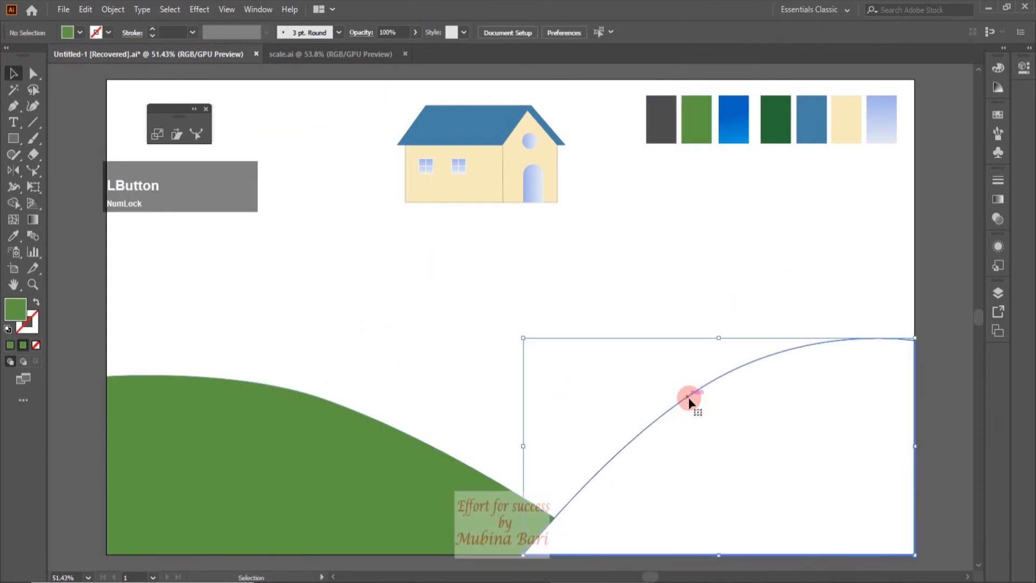
left_click(13, 235)
left_click(783, 139)
left_click(696, 127)
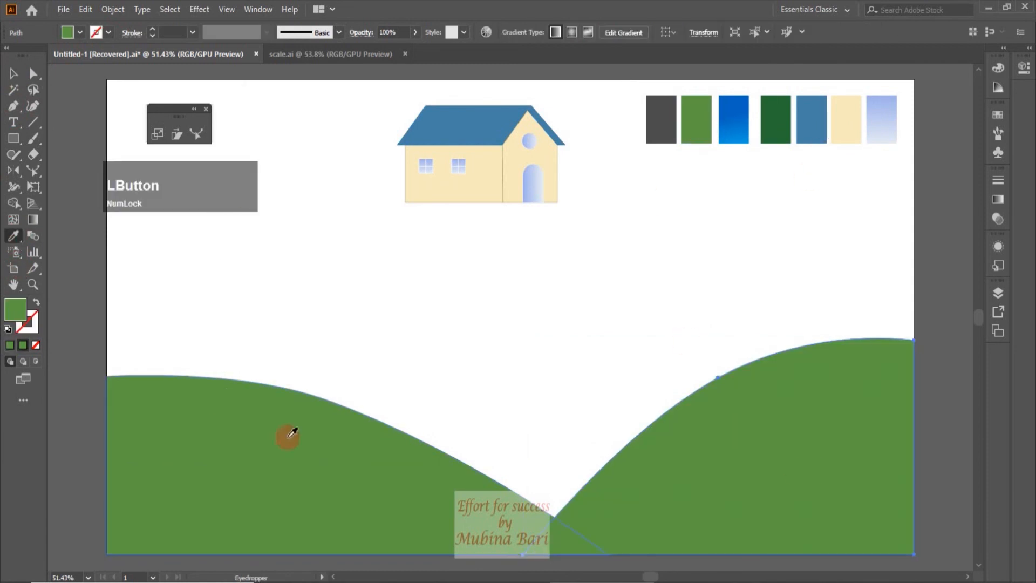
Switch the colour sliders to HSB, and set the brightness of the right hill's gradient colour to about 48%
left_click(999, 68)
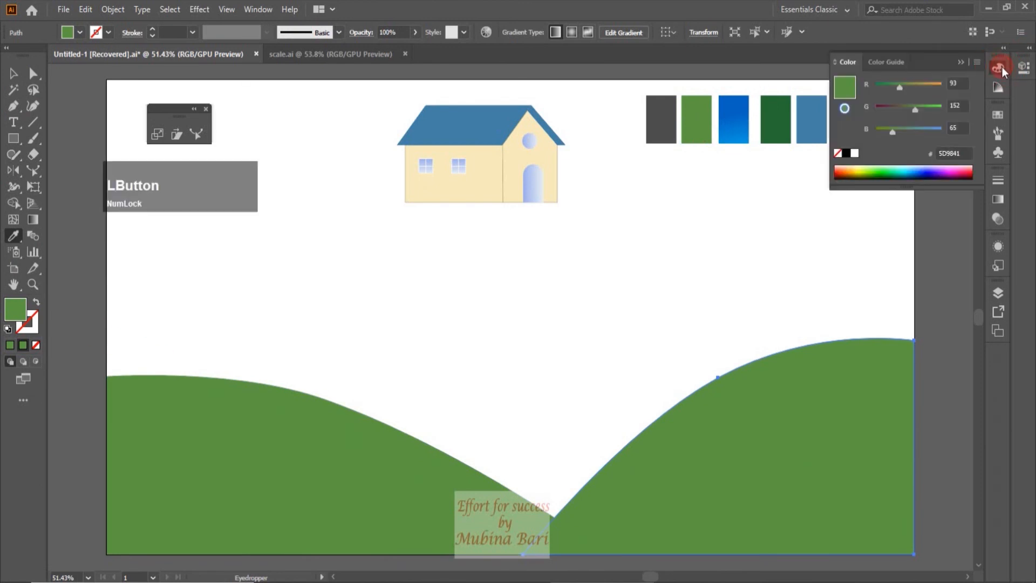
left_click(977, 61)
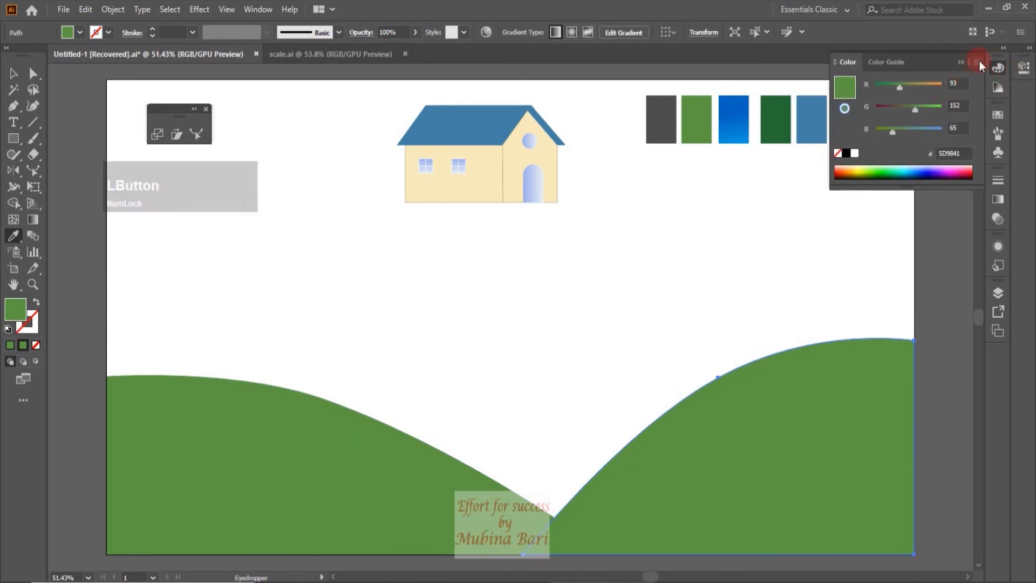
left_click(895, 116)
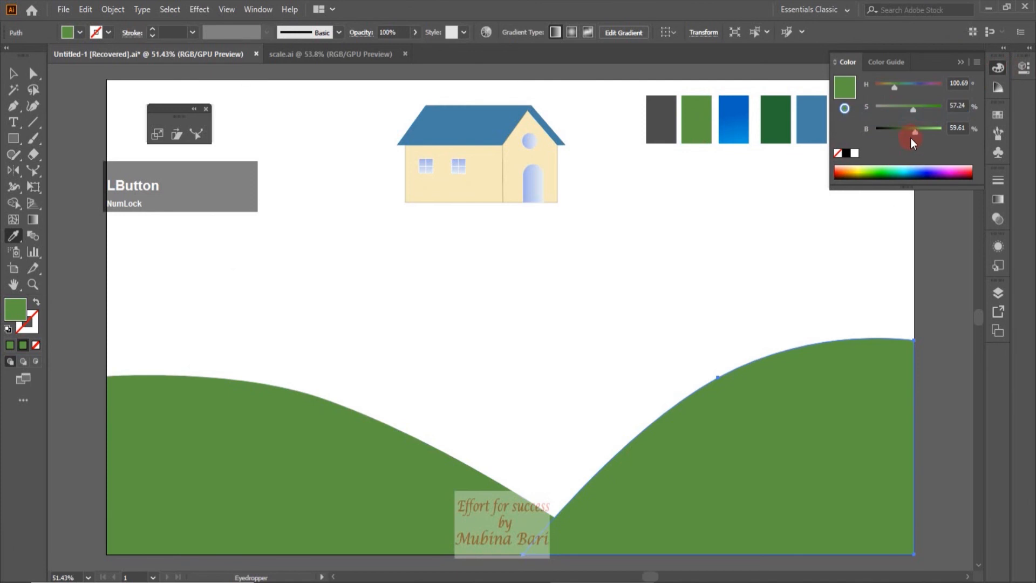
left_click(907, 127)
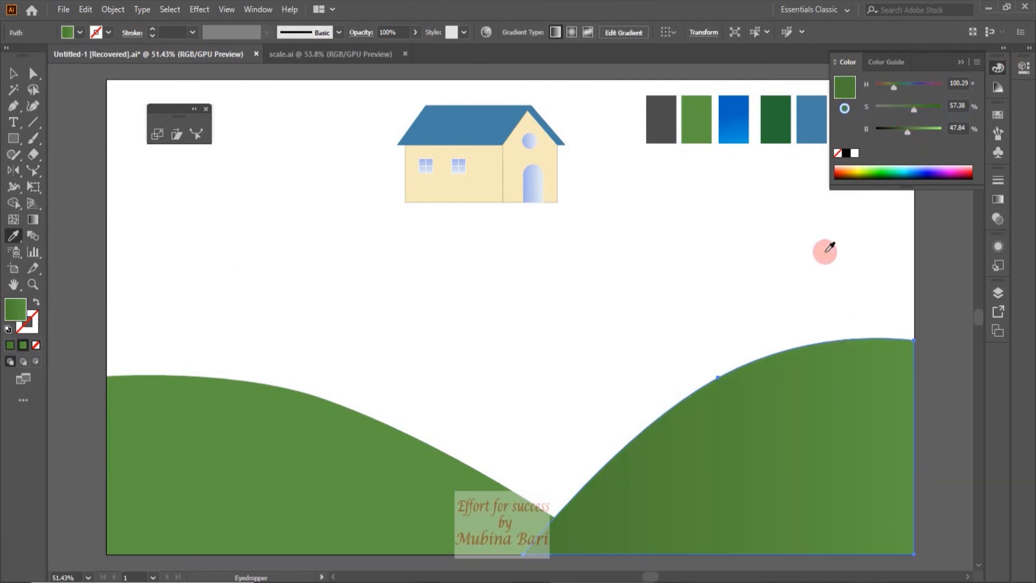
left_click(42, 34)
Delete the light green, steel blue, cream and lavender sample rectangles from the artboard's upper right
left_click(19, 66)
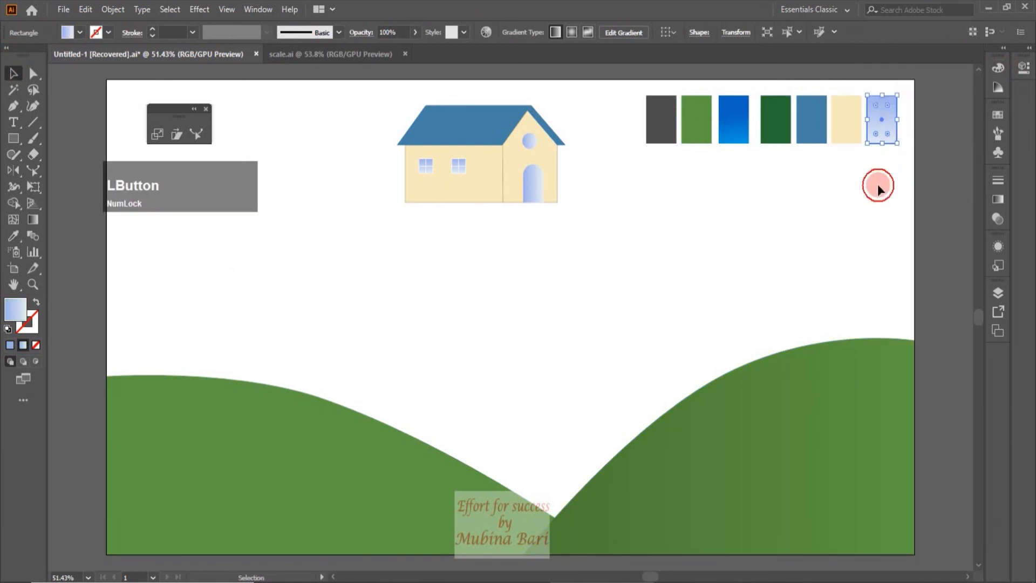
left_click(878, 183)
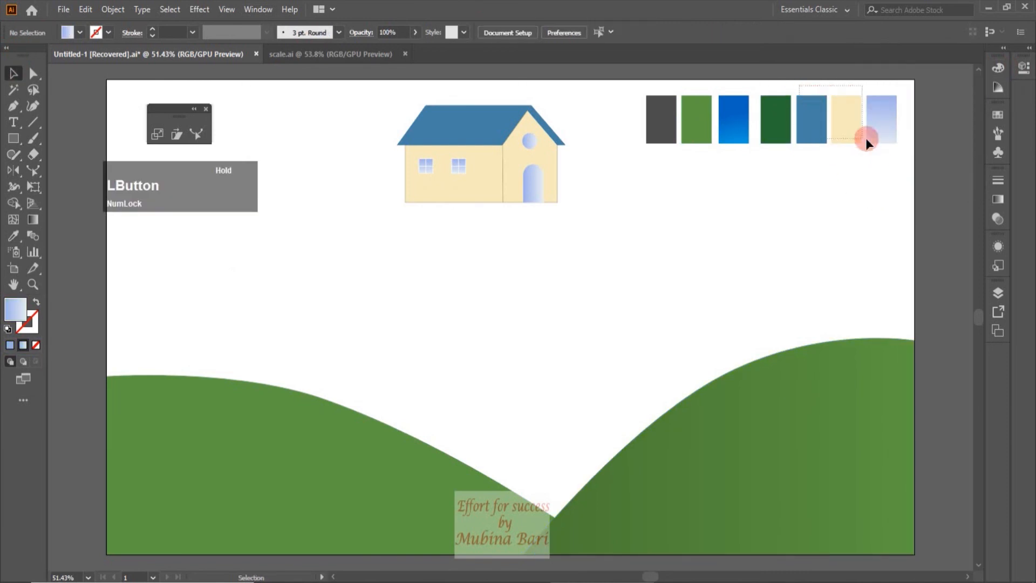
left_click_drag(898, 151, 900, 151)
key("Delete")
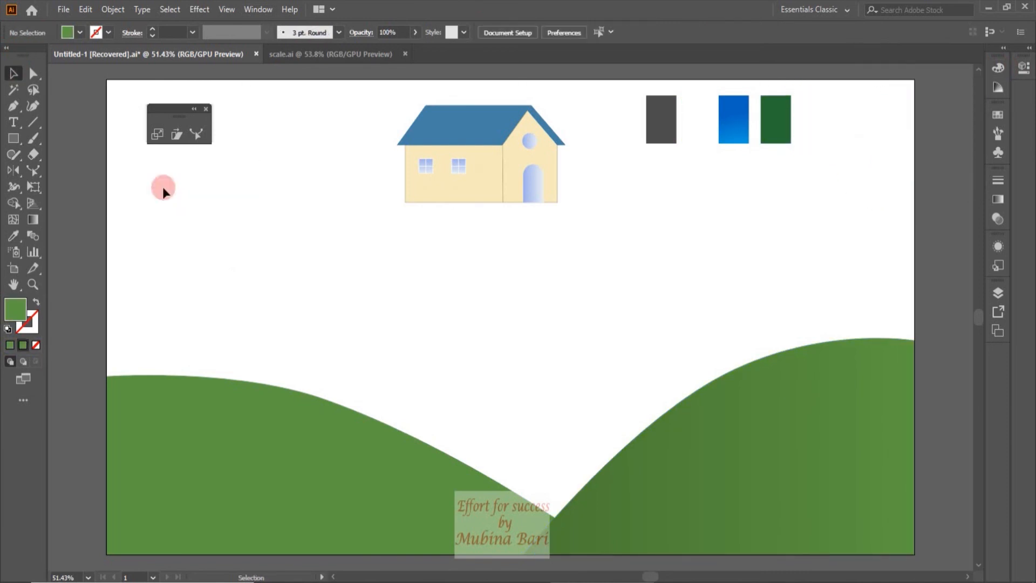
Copy the pine tree from scale.ai and paste it into the Untitled-1 landscape document
left_click(319, 54)
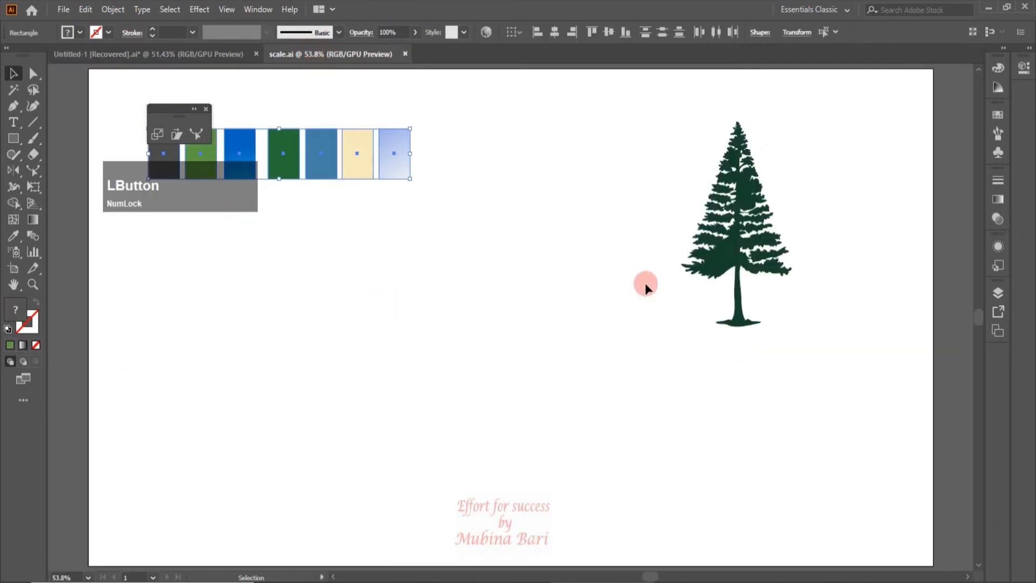
left_click(691, 260)
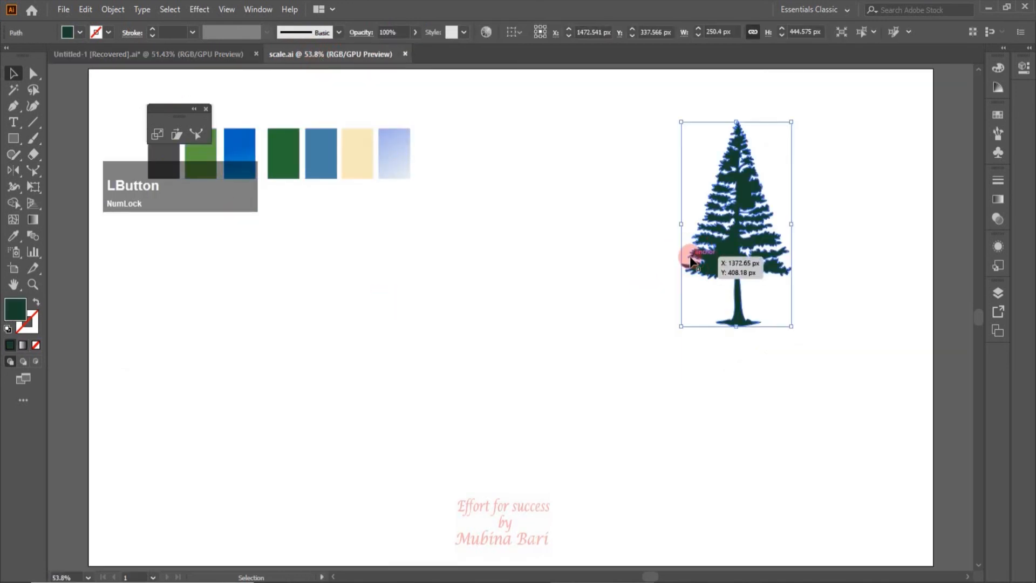
left_click(86, 10)
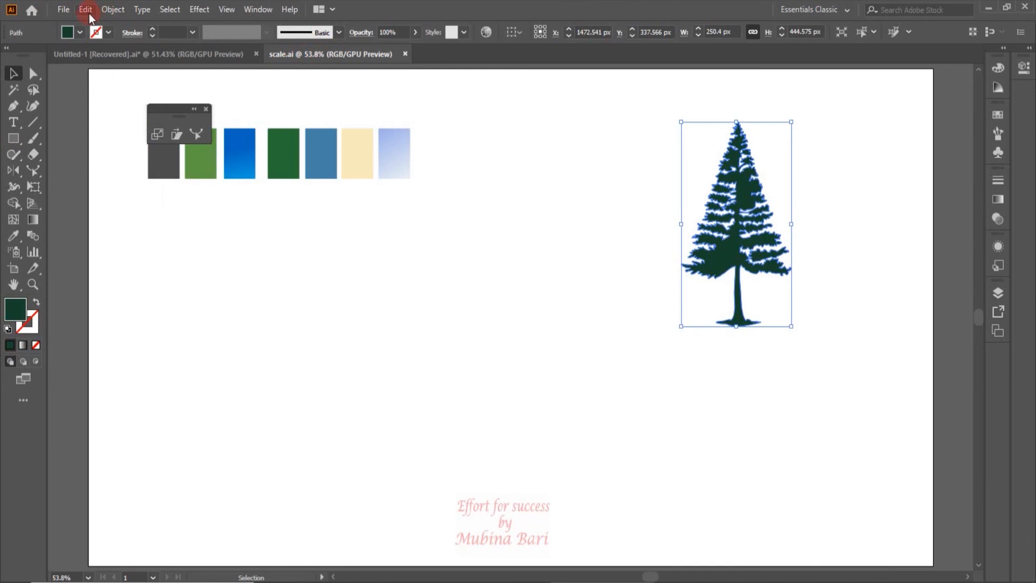
left_click(106, 75)
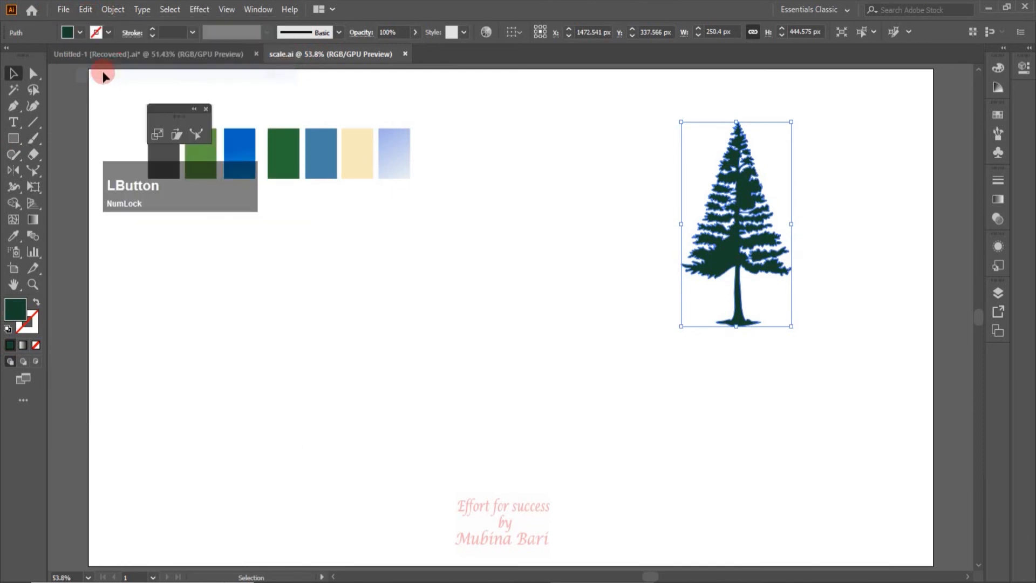
left_click(111, 55)
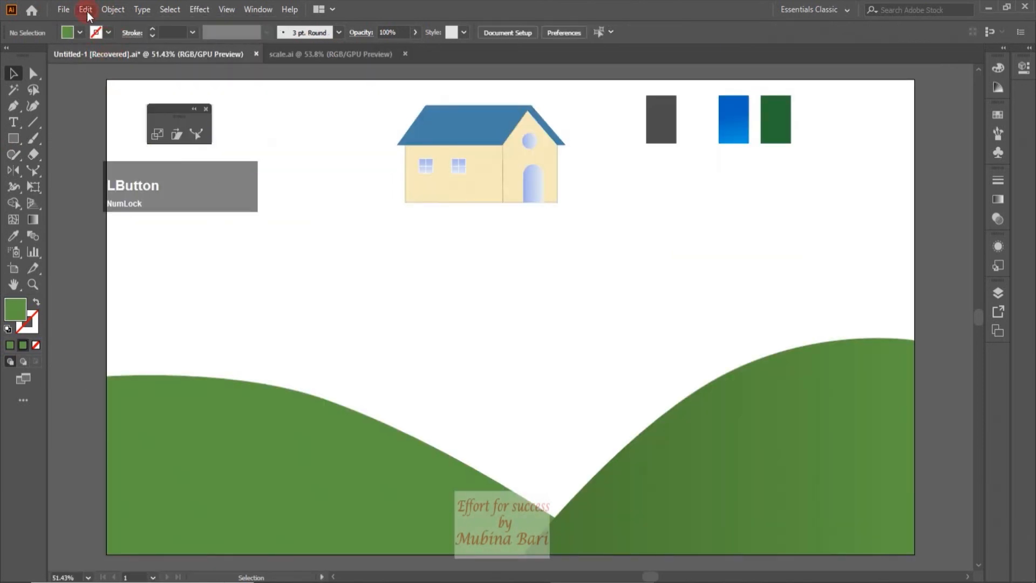
left_click(86, 11)
left_click(116, 85)
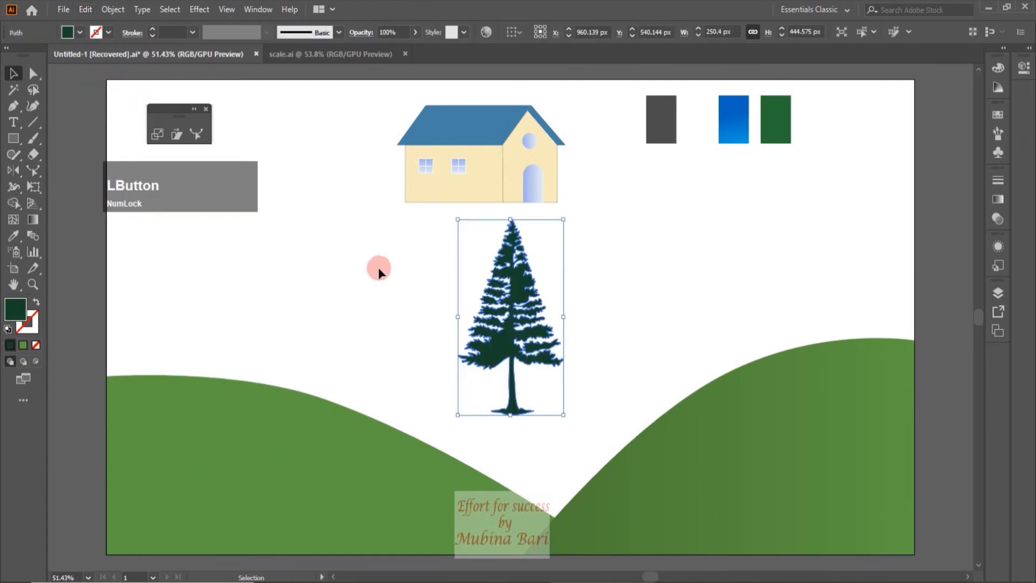
Duplicate the pine tree, scale the copy down to about 169 by 261 px, and place it overlapping the original's lower right
key("z")
left_click_drag(501, 309, 567, 306)
left_click_drag(627, 216, 594, 296)
left_click_drag(559, 354, 528, 349)
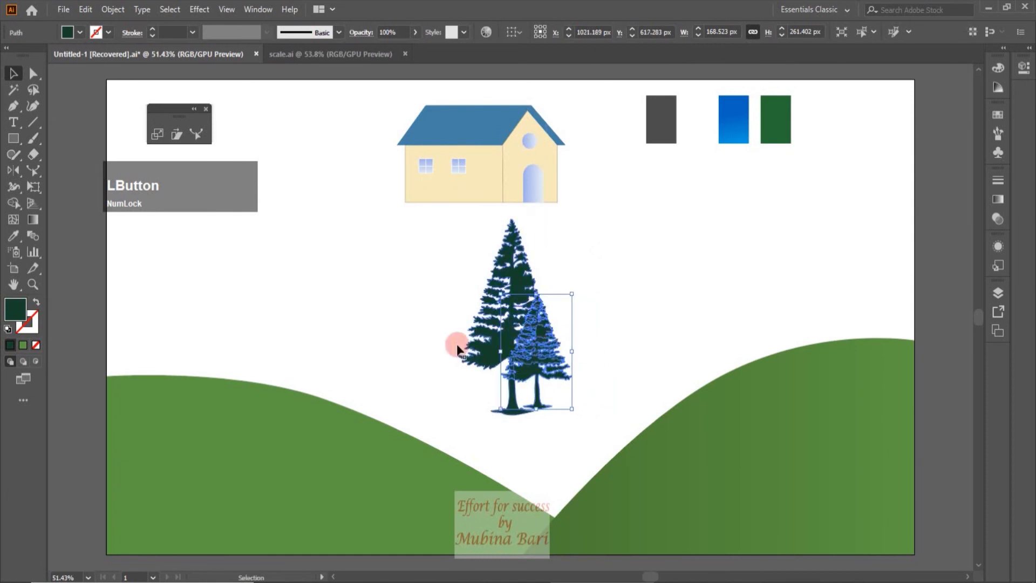
Recolour the smaller pine tree with the dark green of the sample rectangle using the Eyedropper
left_click(14, 237)
left_click(773, 120)
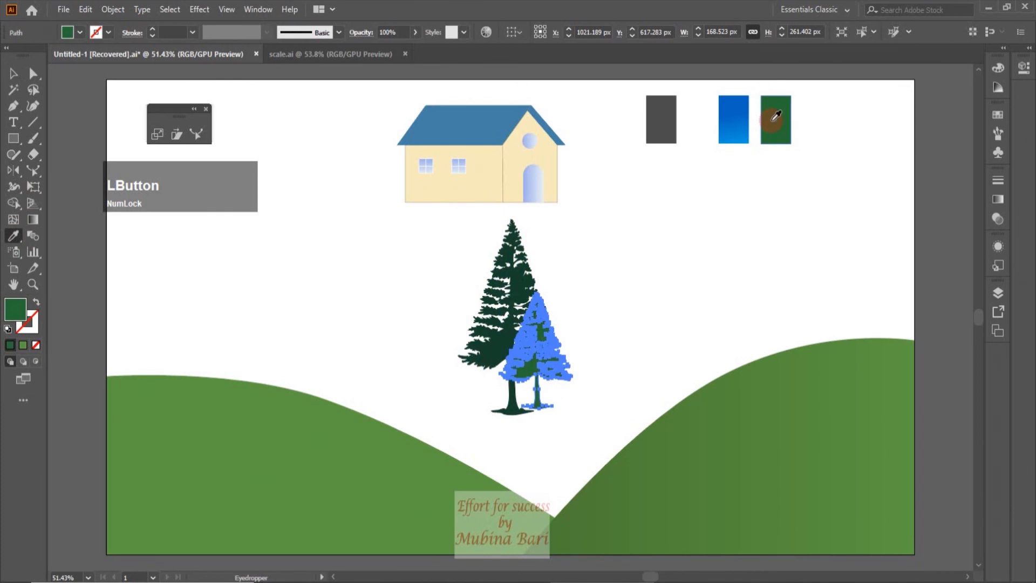
left_click(14, 73)
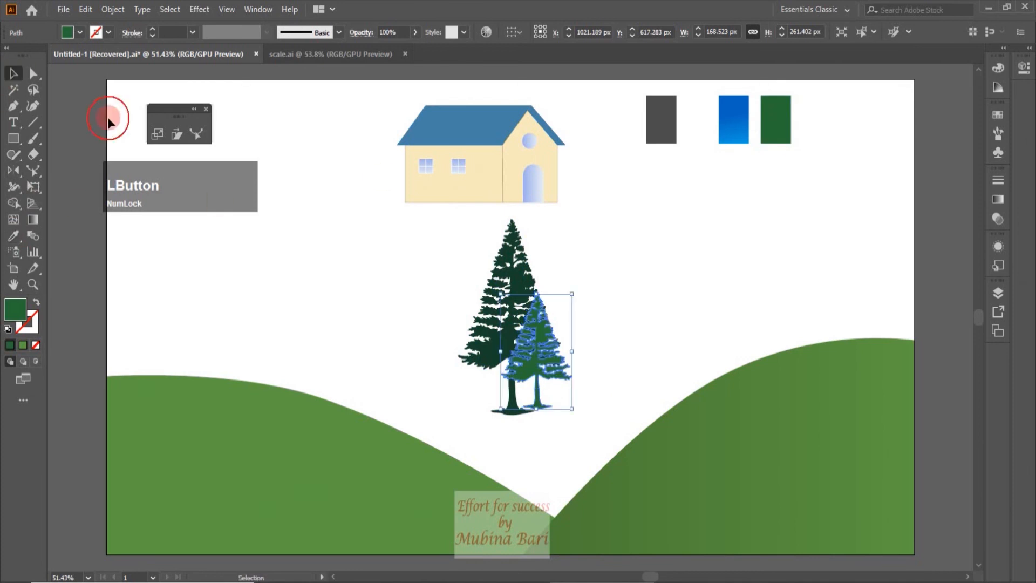
left_click(296, 230)
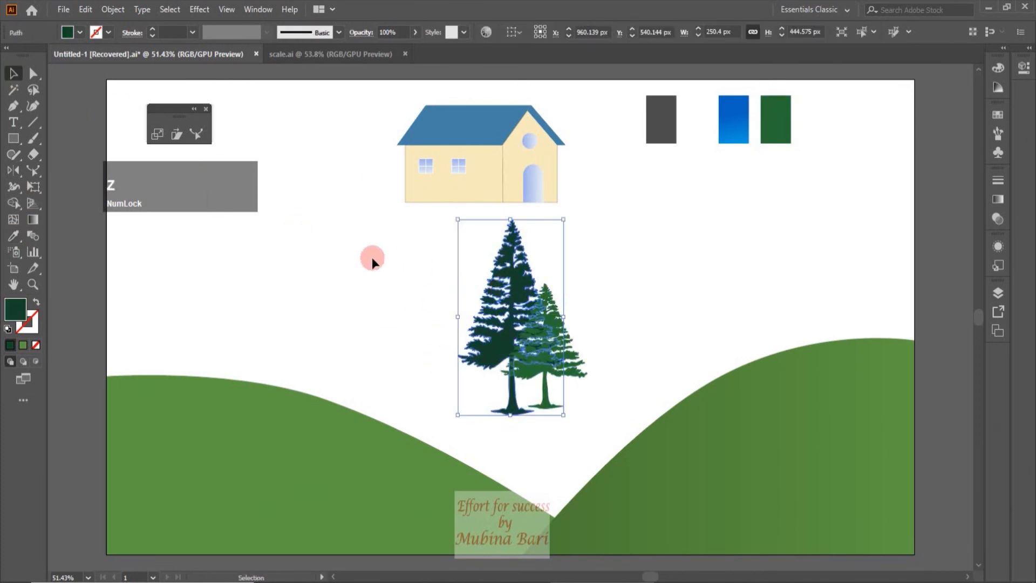
Group the large dark pine and the smaller green pine in the middle of the artboard
left_click(372, 257)
left_click_drag(414, 282, 630, 389)
right_click(530, 351)
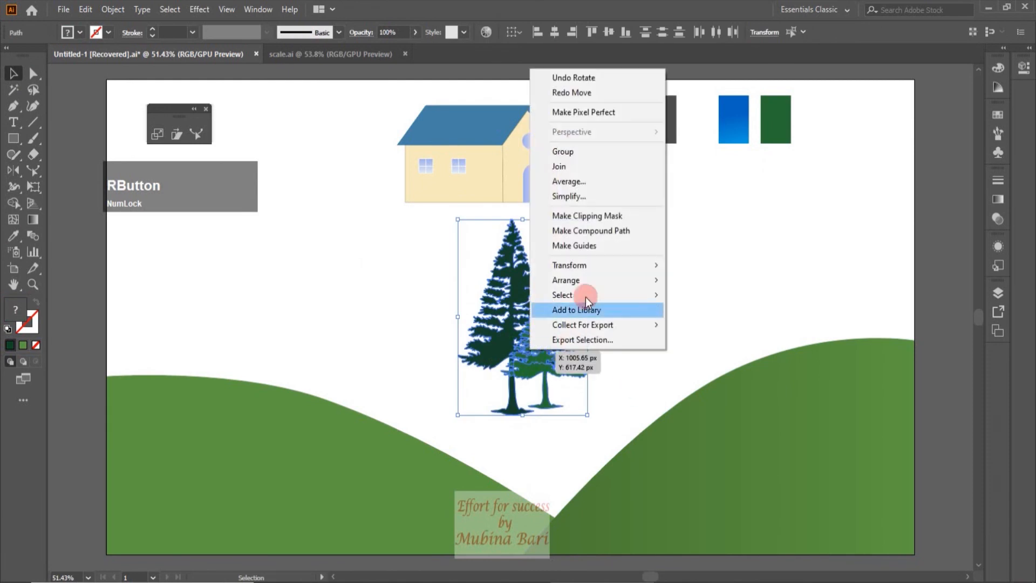
left_click(566, 152)
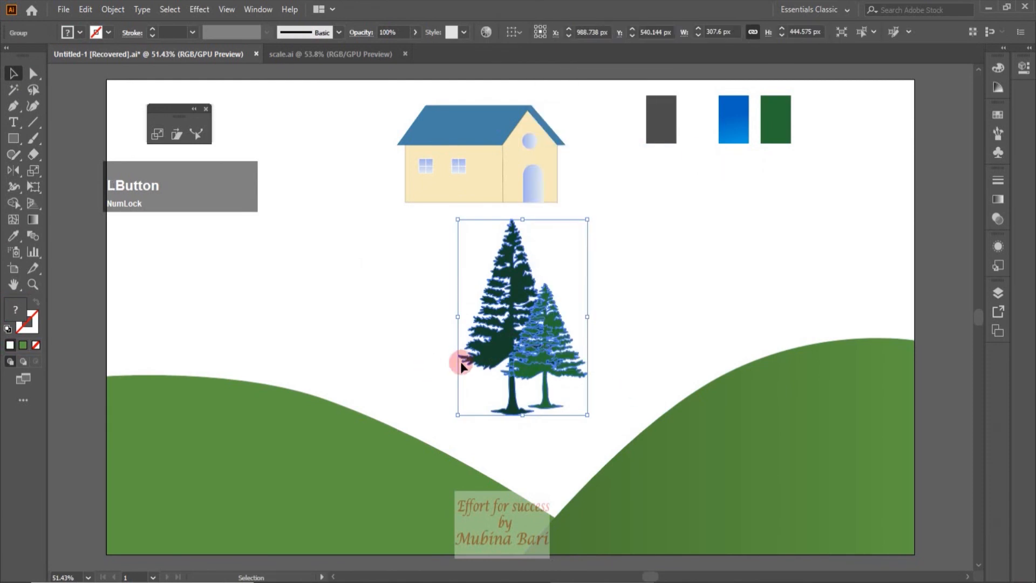
Duplicate the pine group beside the original and mirror the copy horizontally with the Reflect tool
left_click_drag(499, 343, 656, 313)
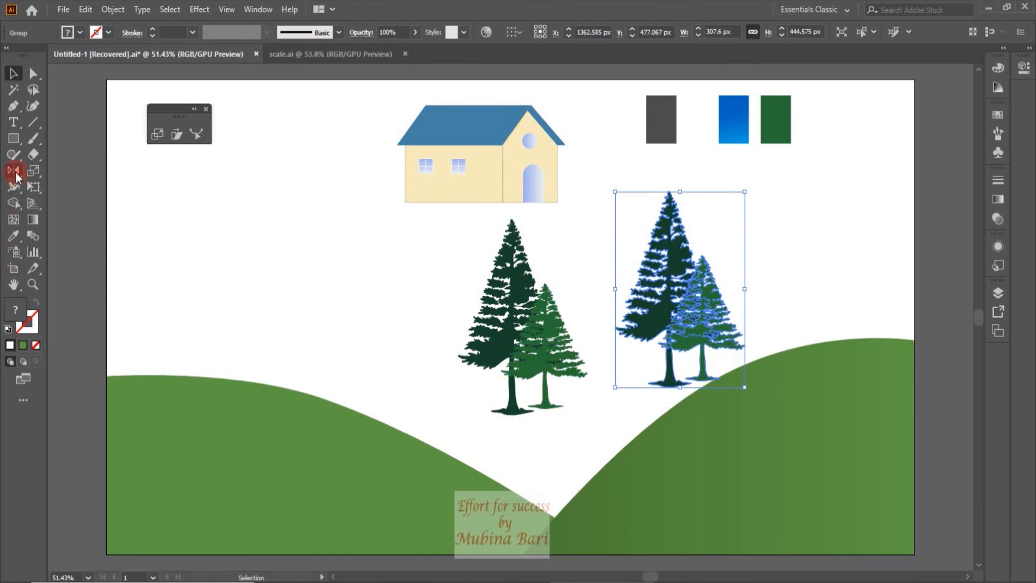
left_click(14, 171)
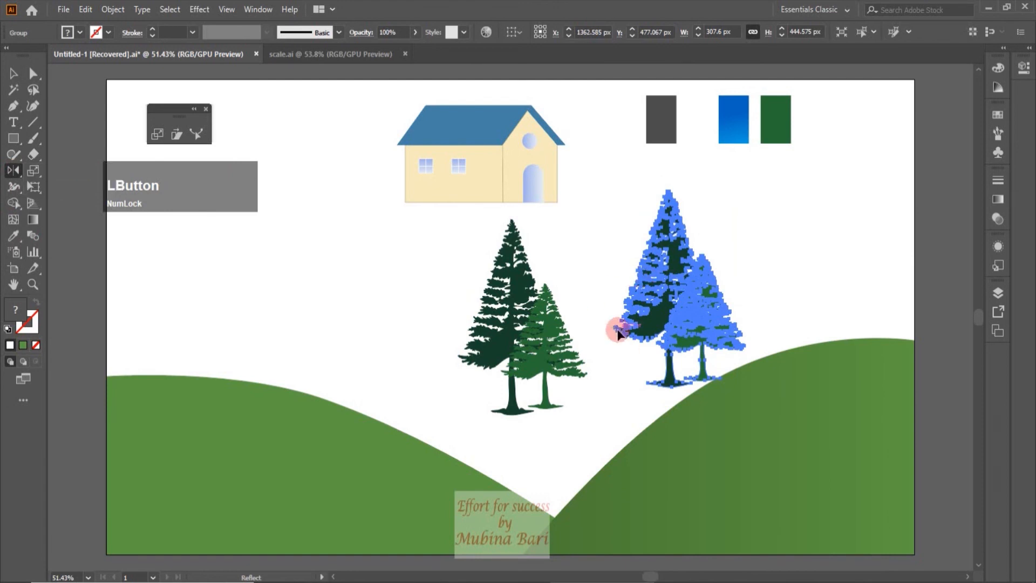
left_click(606, 224)
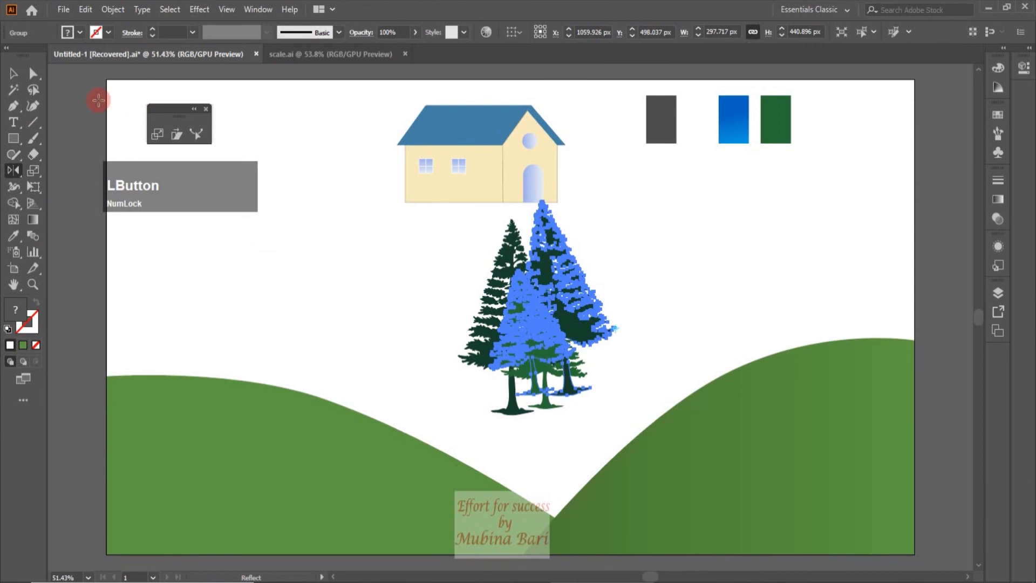
key("v")
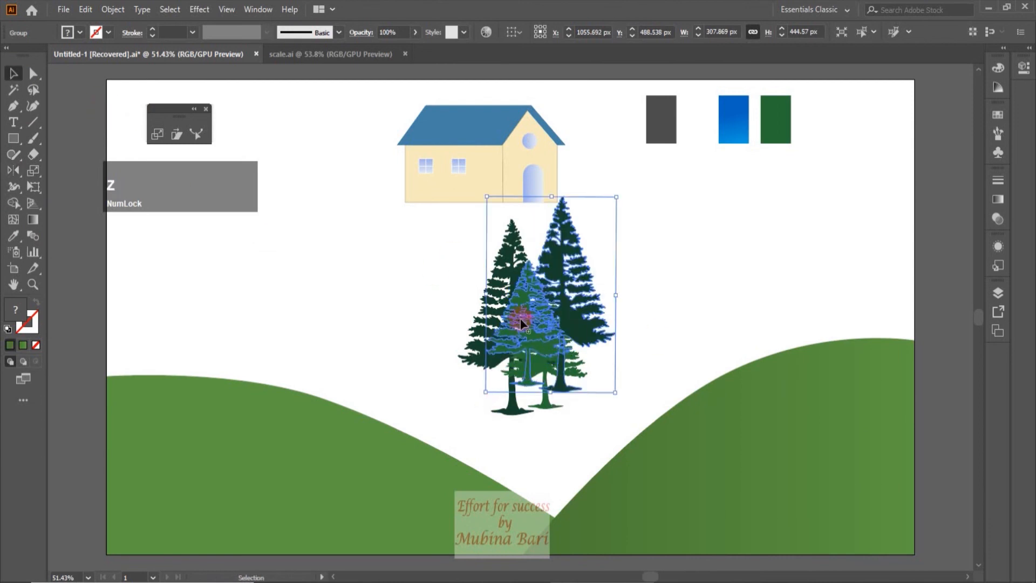
Place the mirrored pines on the right hill and the original pair on the left hill along the artboard's bottom edge, and group both pairs
left_click_drag(535, 318, 765, 478)
left_click_drag(522, 354, 393, 484)
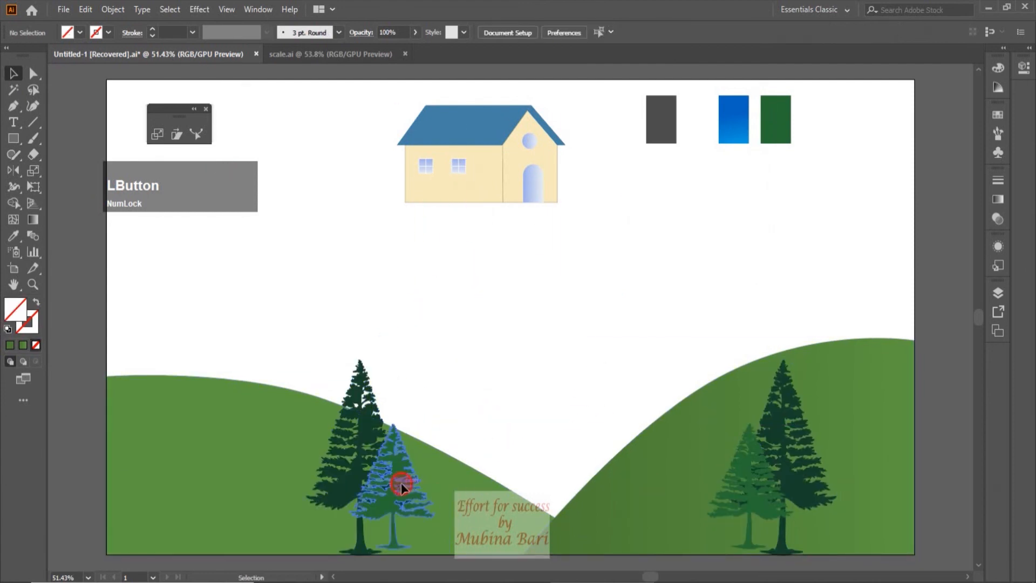
left_click(401, 484)
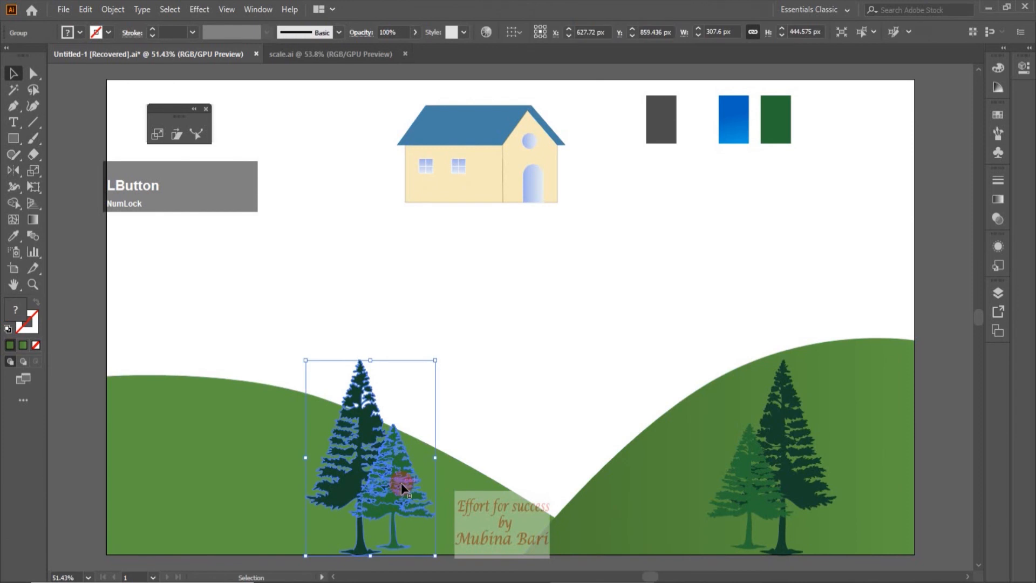
left_click(786, 462, "shift")
right_click(786, 462)
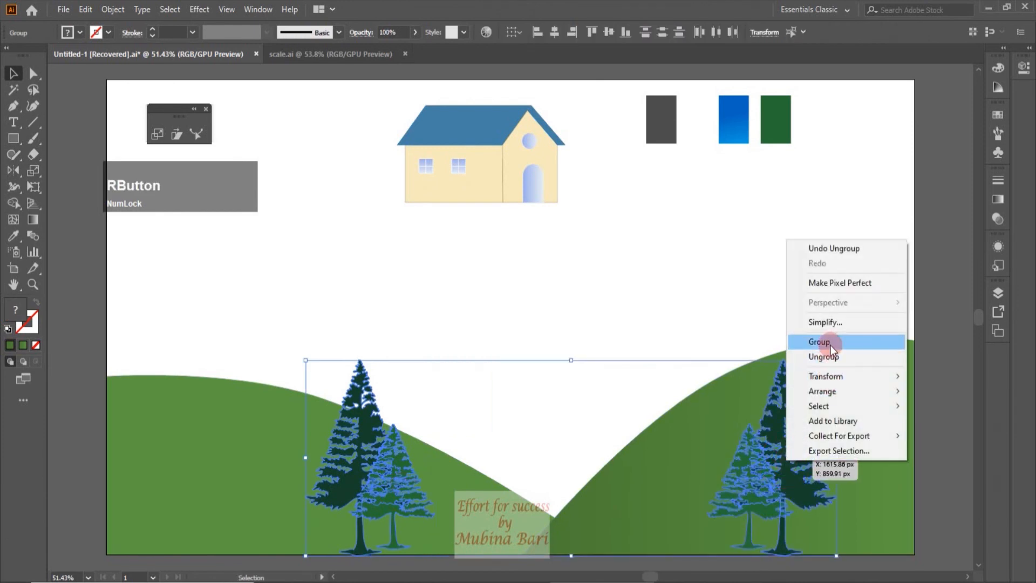
left_click(830, 345)
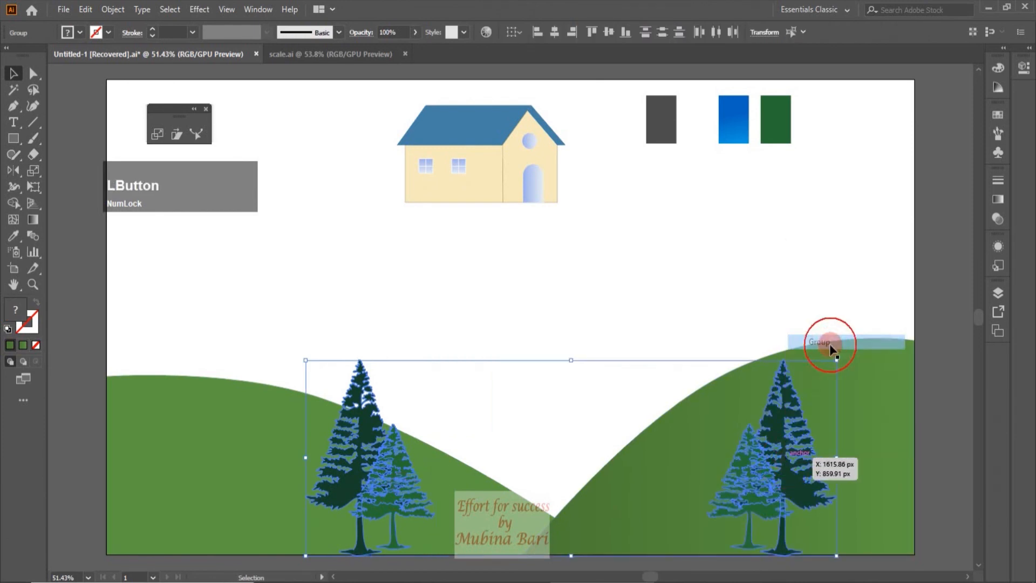
Scale a copy of the tree group toward its center to about 801 by 346 px and repeat the transformation five times
left_click(154, 133)
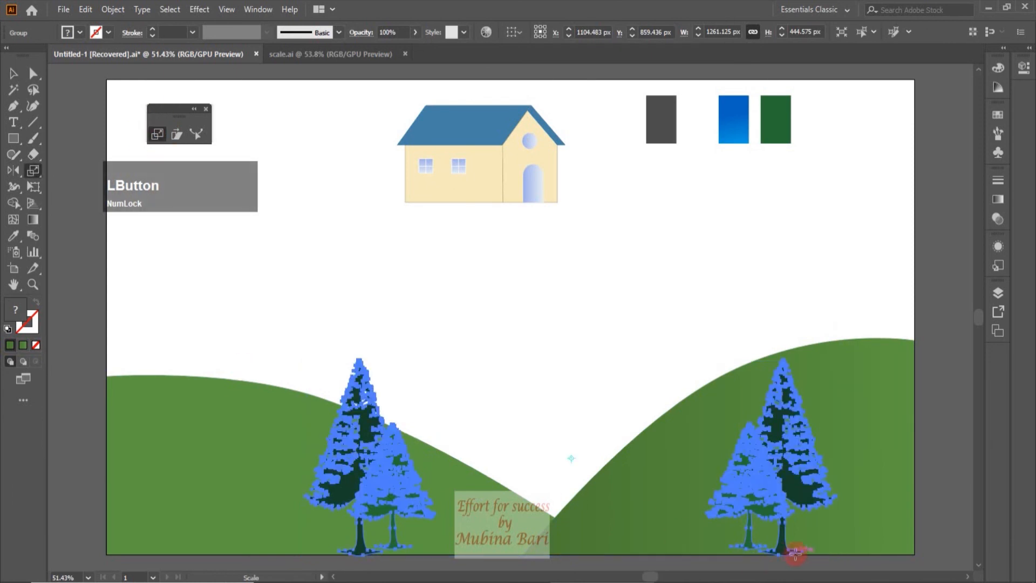
left_click_drag(797, 546, 714, 530)
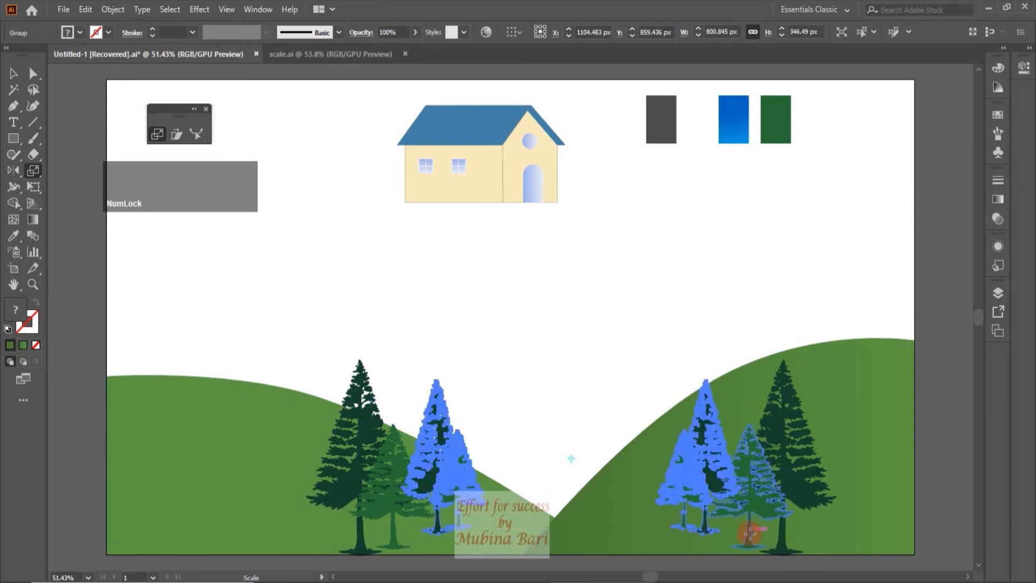
key("ctrl+d")
key("ctrl+d")
key("ctrl+d")
key("ctrl+d")
key("ctrl+d")
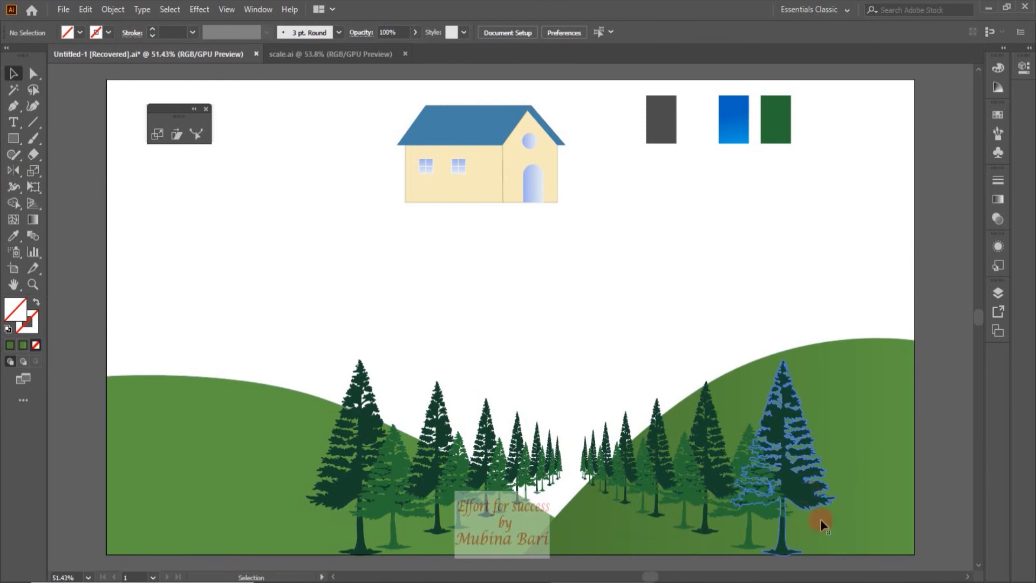
Expand Layer 1 and hide the two green hill paths
left_click(994, 306)
left_click(996, 294)
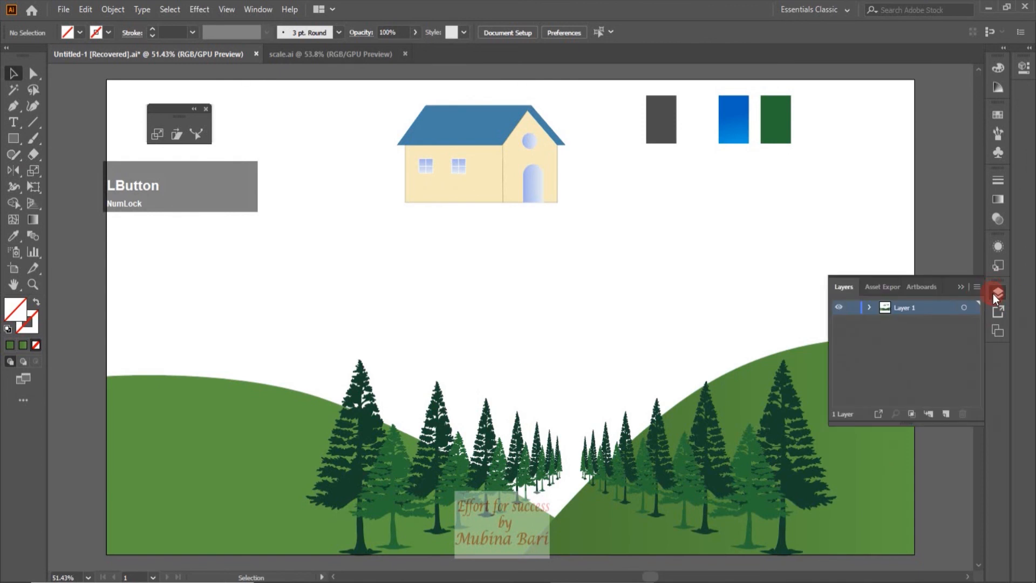
left_click(870, 308)
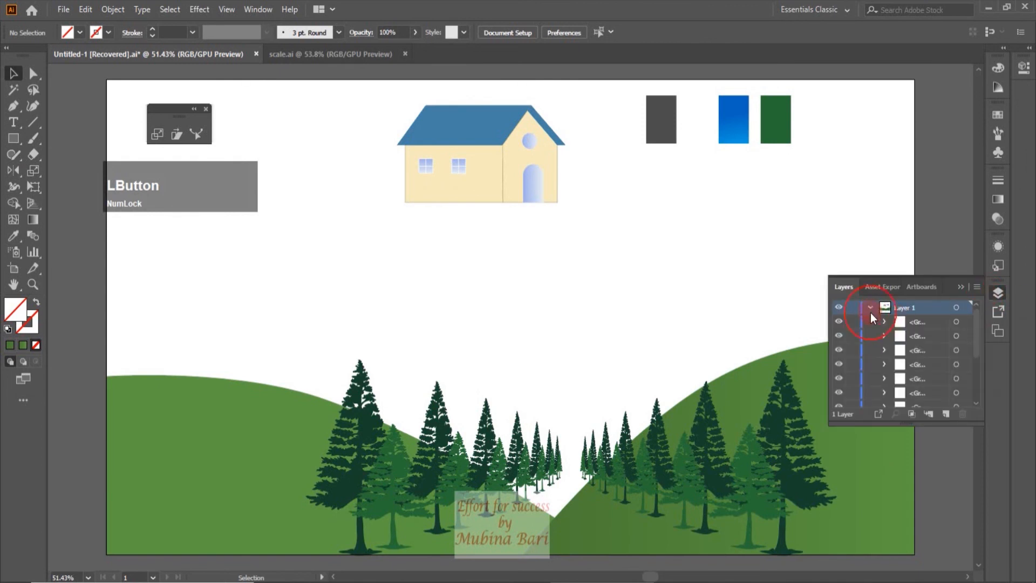
left_click_drag(978, 330, 980, 384)
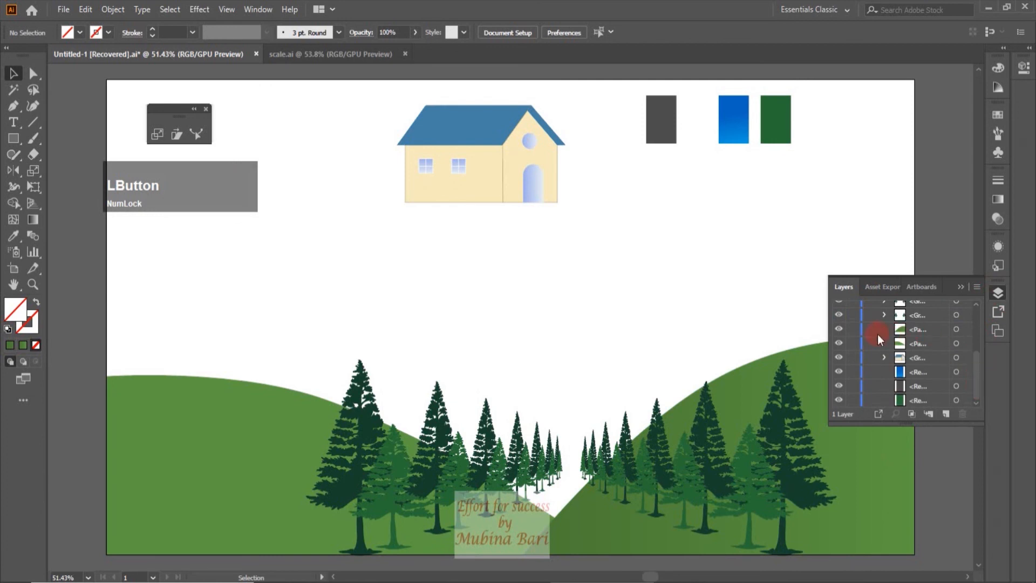
left_click(839, 330)
left_click(841, 344)
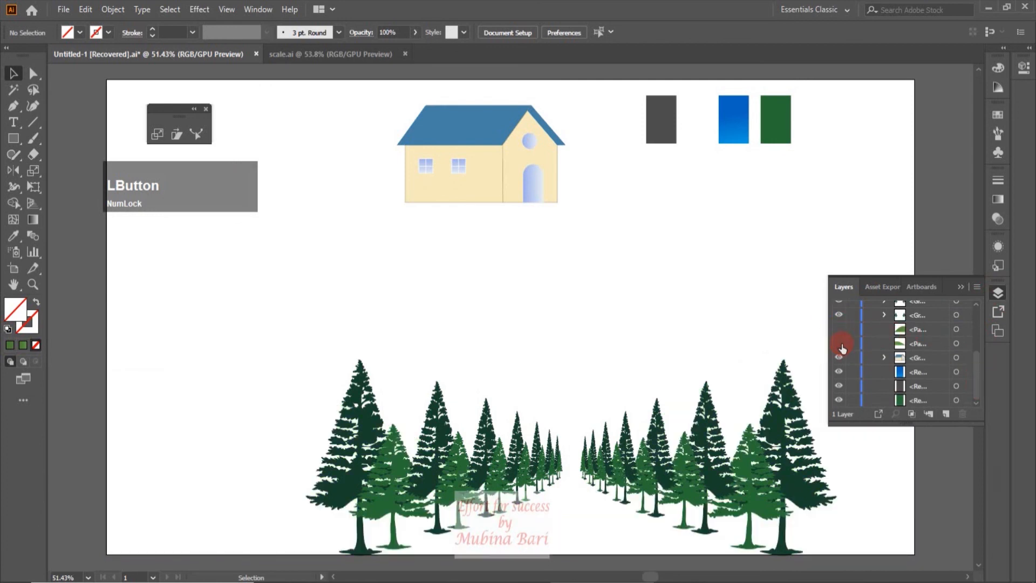
left_click(998, 293)
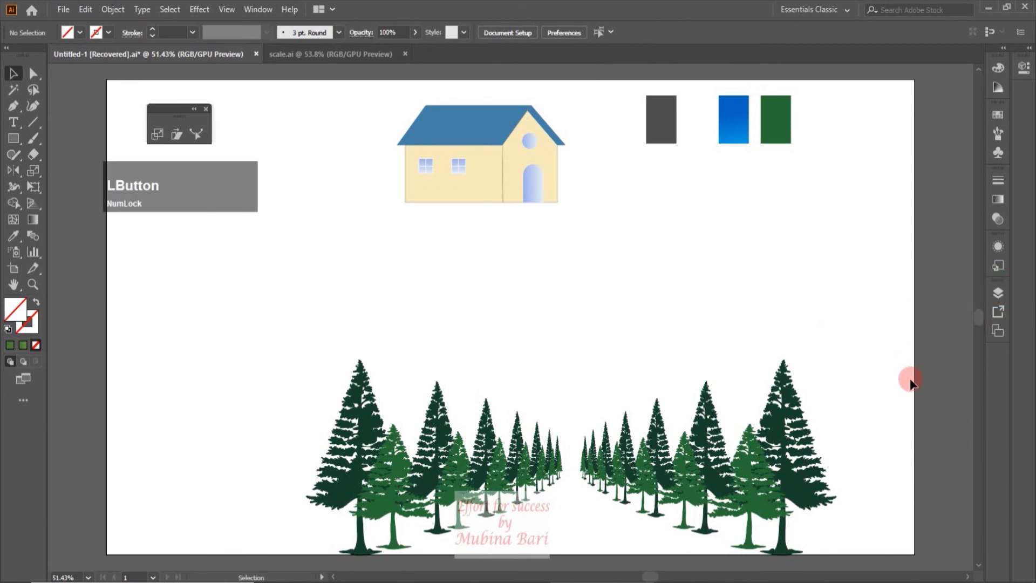
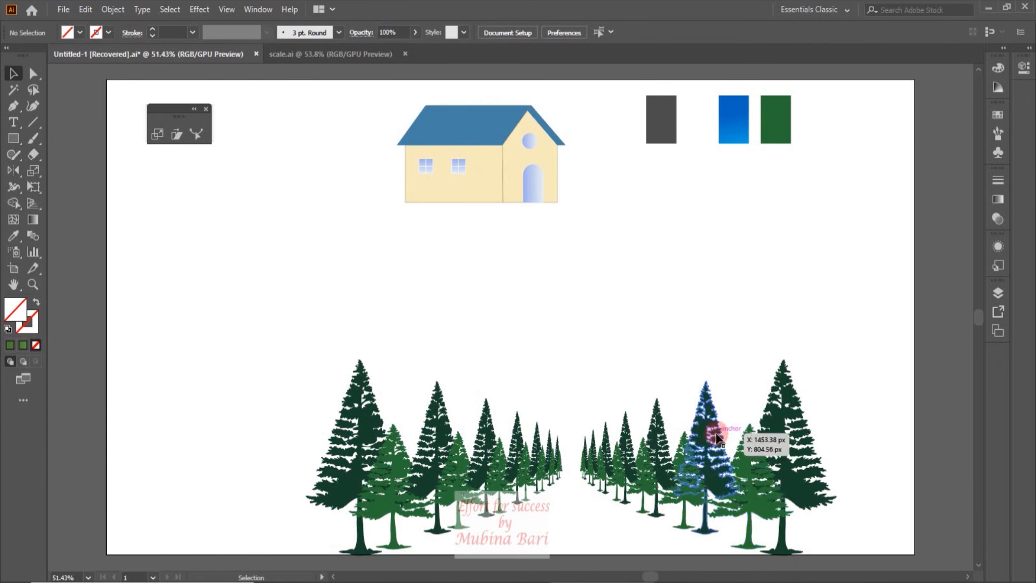
Send each smaller tree group to the back in turn, from the second largest to the smallest, so nearer trees overlap farther ones
left_click(707, 482)
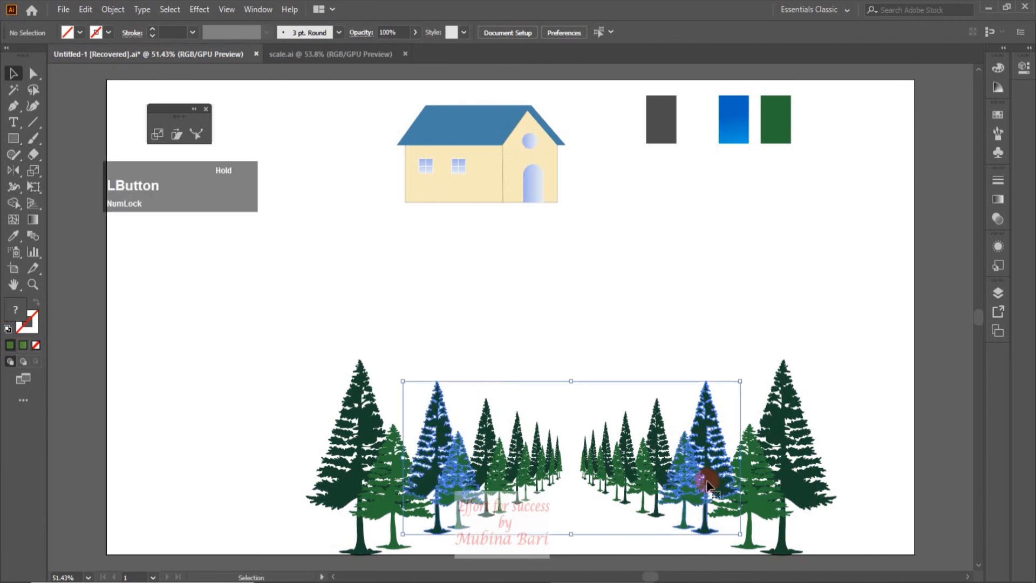
right_click(706, 482)
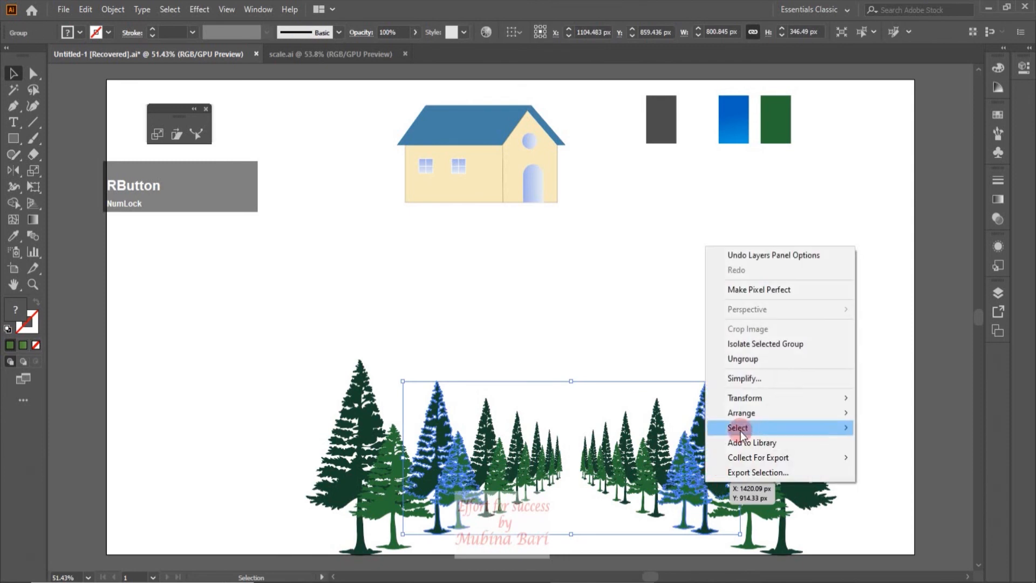
mouse_move(747, 410)
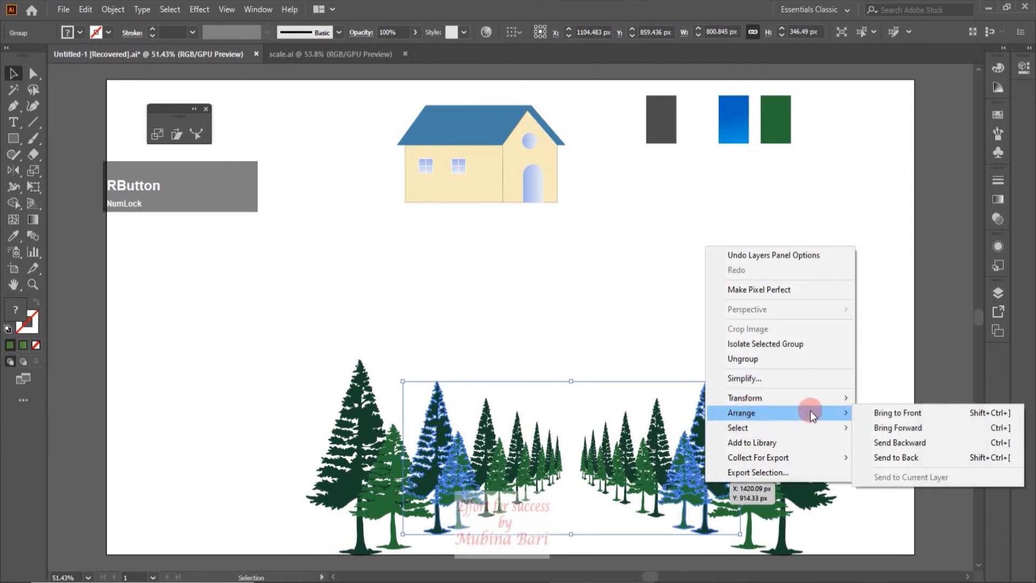
left_click(906, 456)
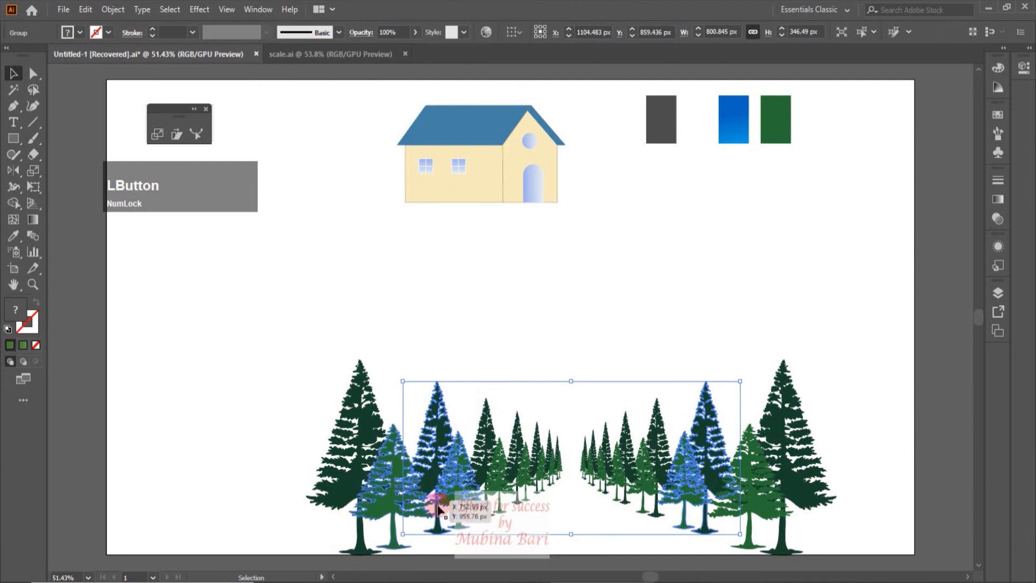
right_click(505, 475)
left_click(517, 448)
right_click(517, 446)
mouse_move(589, 375)
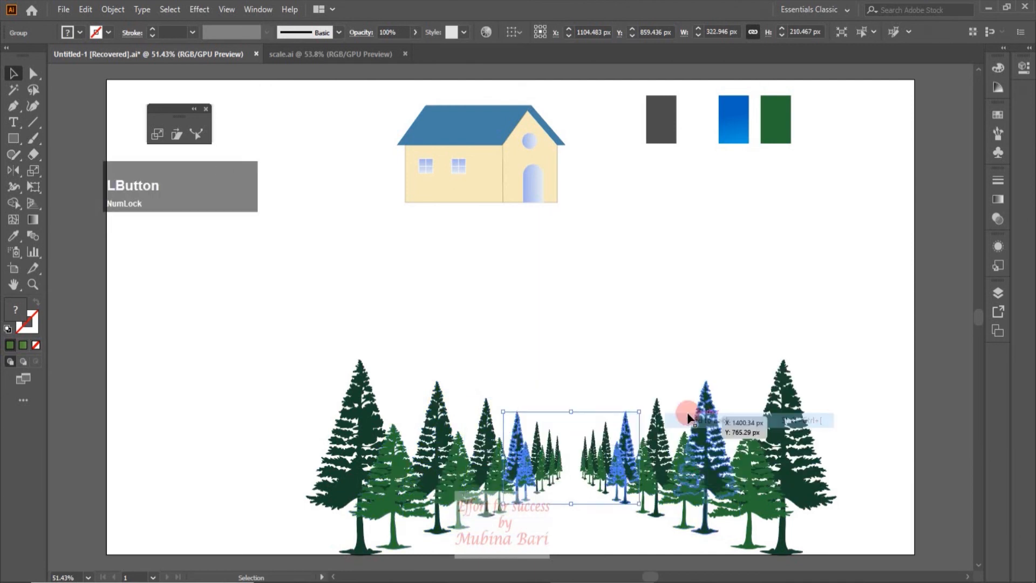
left_click(696, 420)
right_click(539, 447)
left_click(718, 422)
right_click(550, 448)
left_click(734, 423)
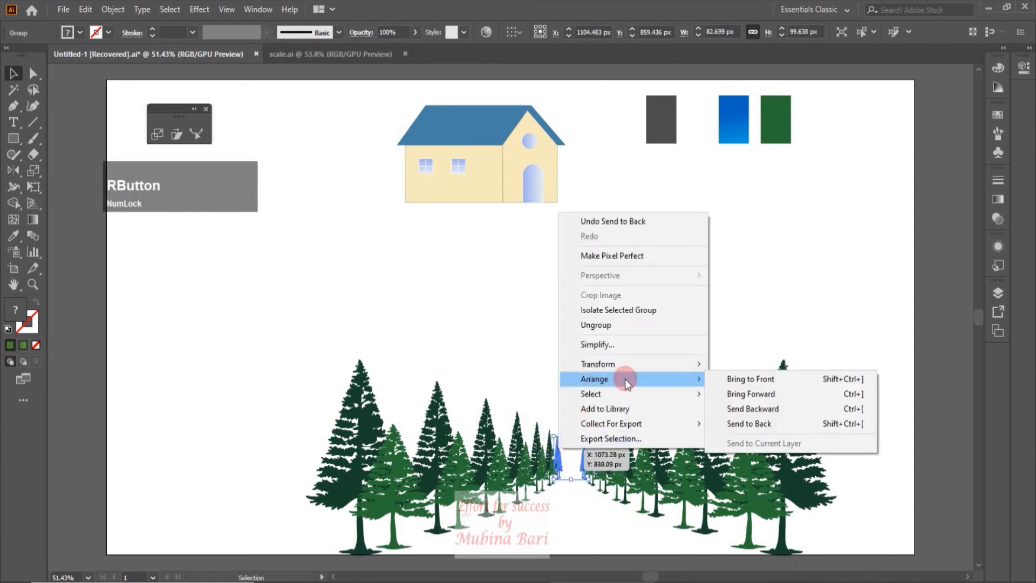
Show the two hidden hill paths again in Layer 1
left_click(998, 292)
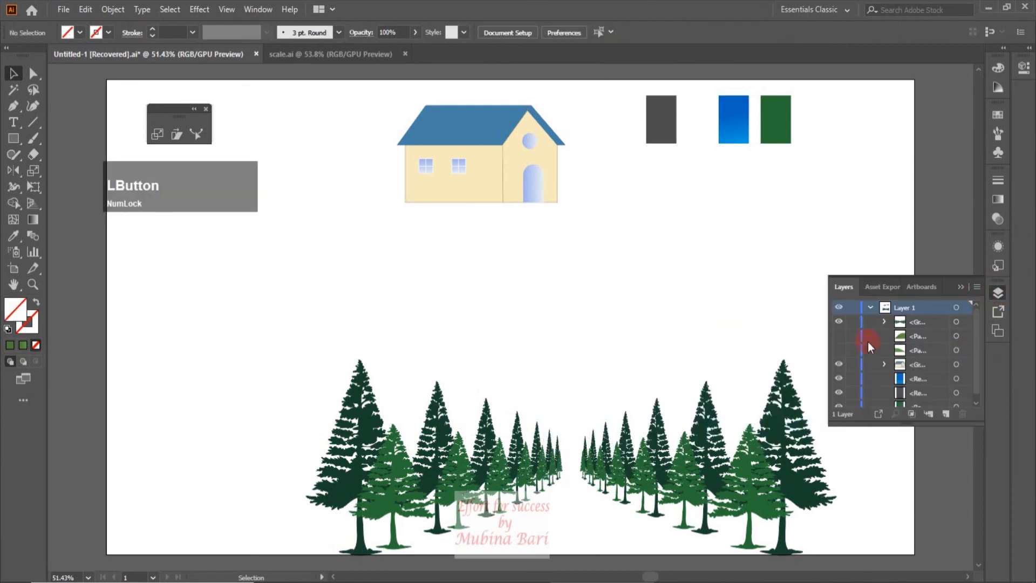
left_click(839, 337)
left_click(839, 351)
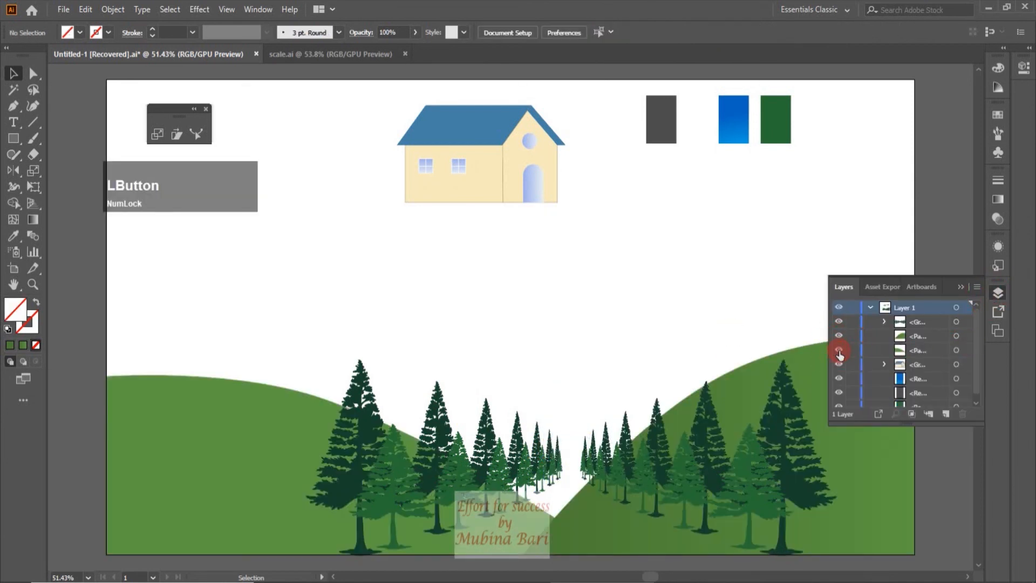
left_click(998, 293)
Draw a road rectangle about 68 by 176 px between the tree rows and fill it with the sample rectangle's dark gray using the Eyedropper
key("d")
left_click(14, 138)
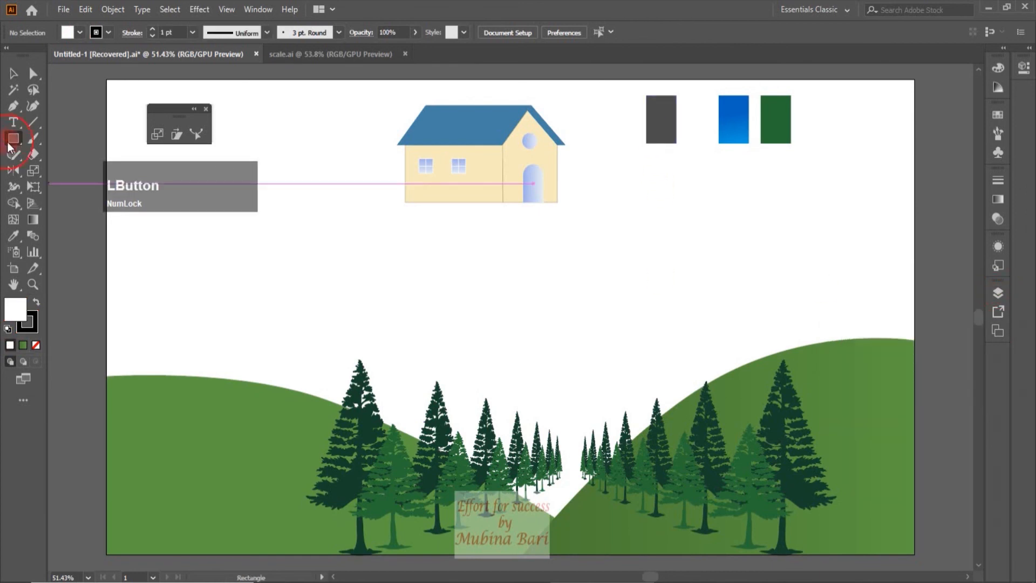
mouse_move(562, 479)
left_mouse_down()
mouse_move(577, 486)
mouse_move(589, 554)
left_mouse_up()
left_click(10, 241)
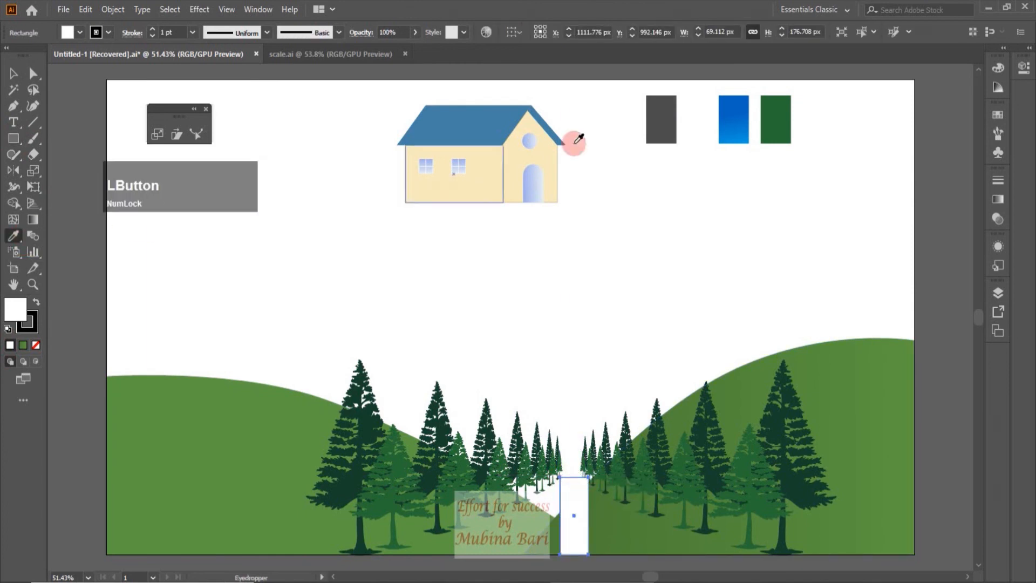
left_click(651, 110)
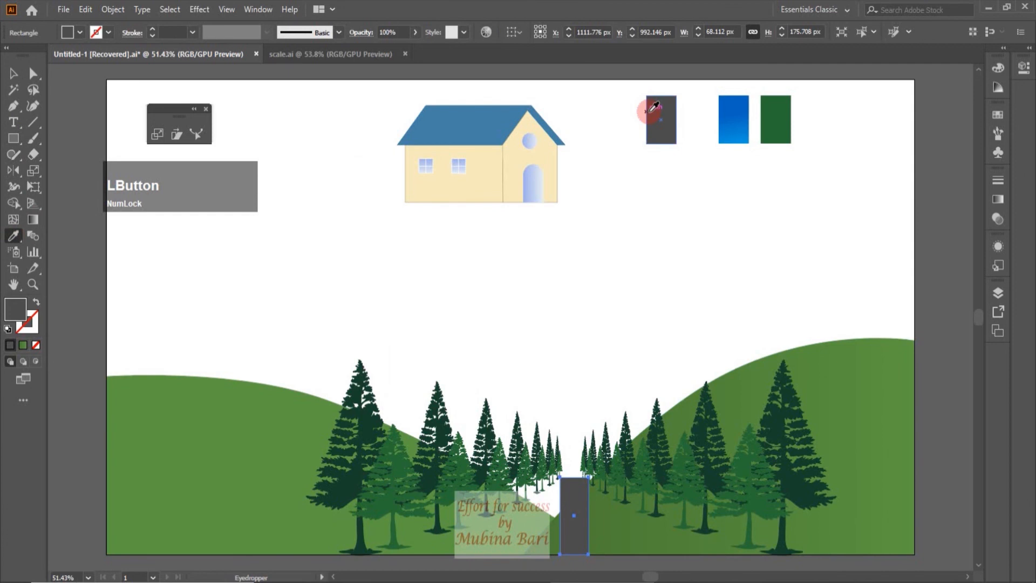
left_click(15, 74)
left_click(546, 325)
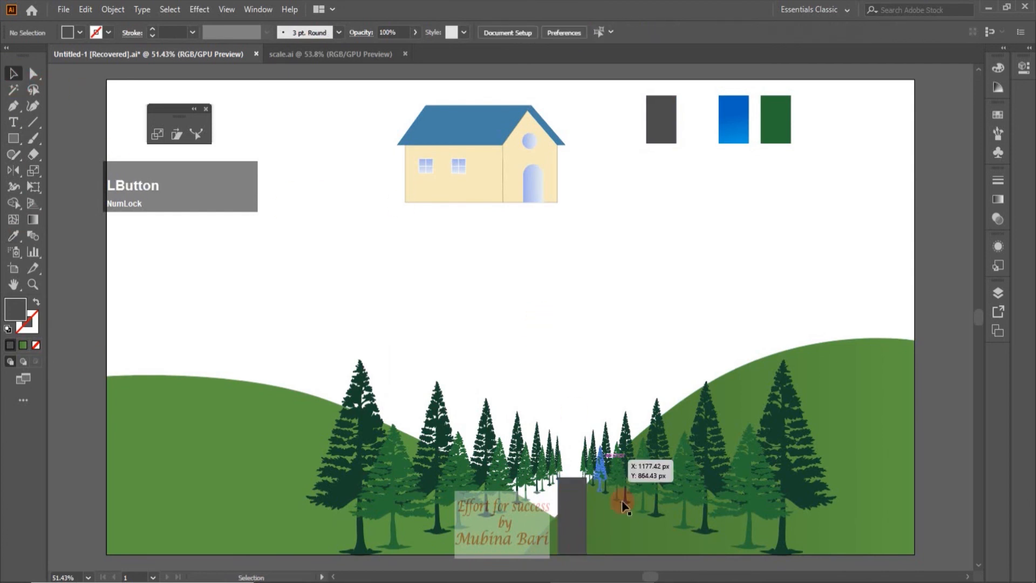
Duplicate the road rectangle in place, narrow the front copy to about 18 px wide and fill it white as a lane stripe
left_click(572, 544)
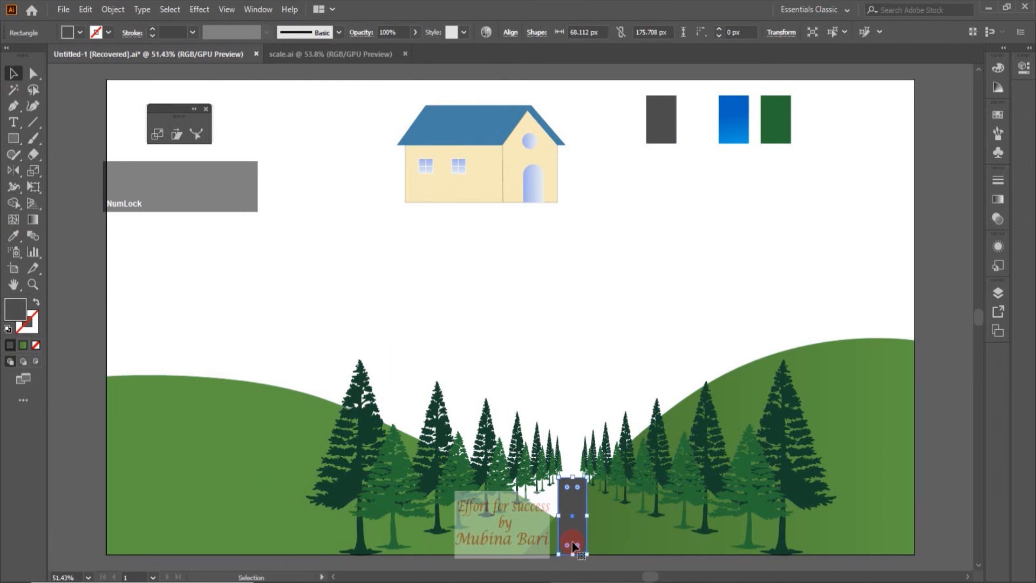
key("ctrl")
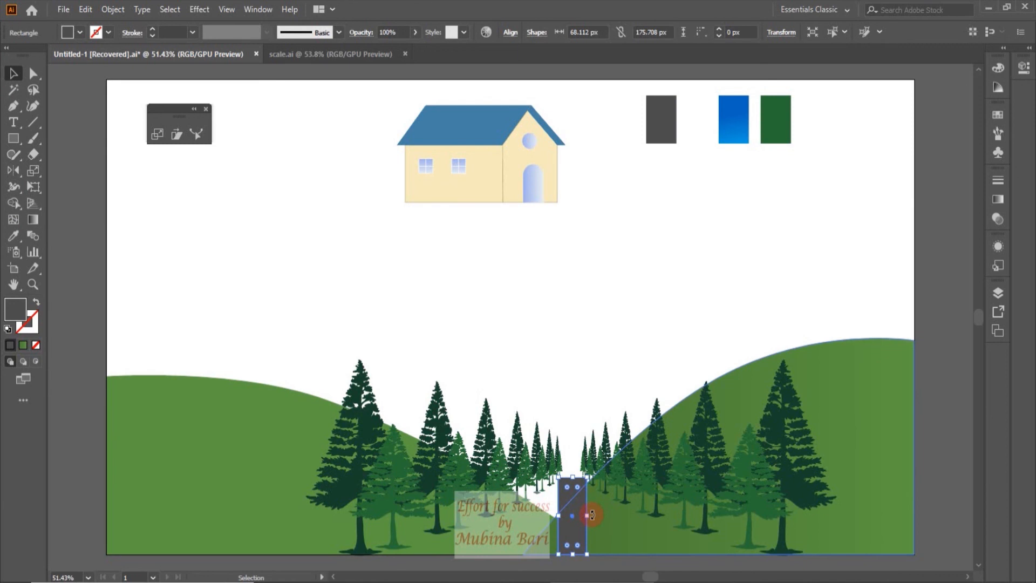
left_click_drag(587, 517, 566, 521)
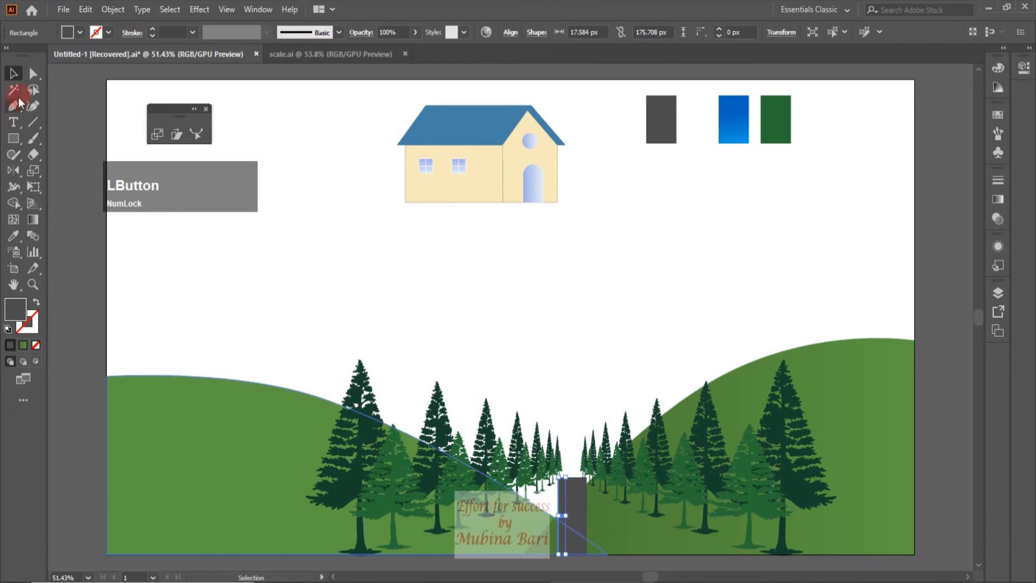
left_click(80, 34)
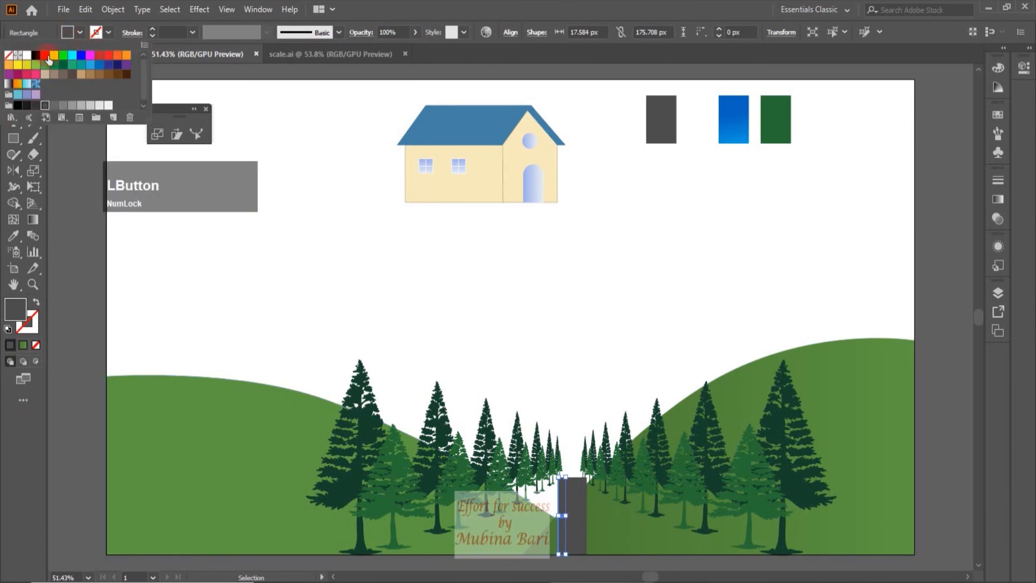
left_click(24, 55)
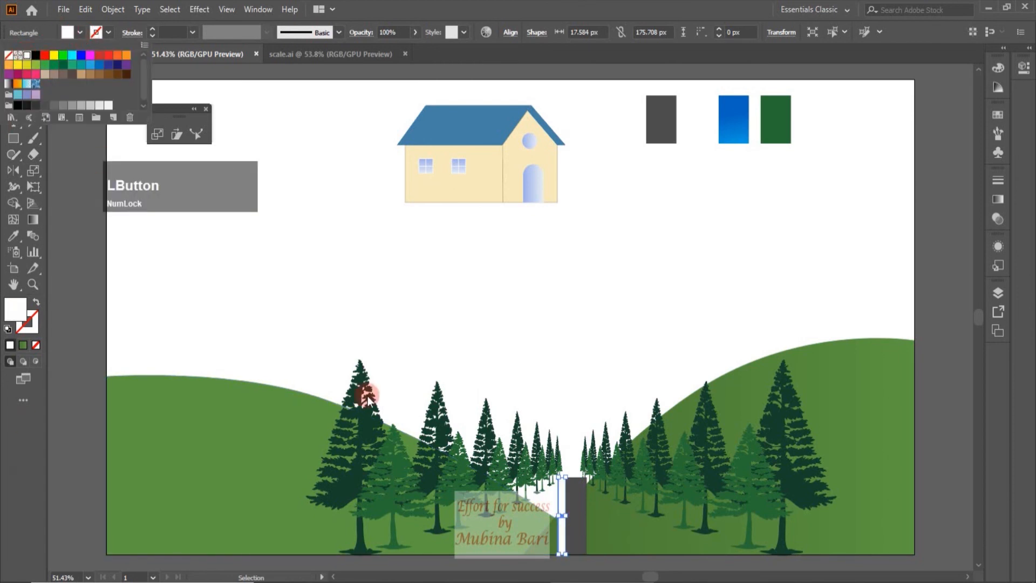
left_click(611, 316)
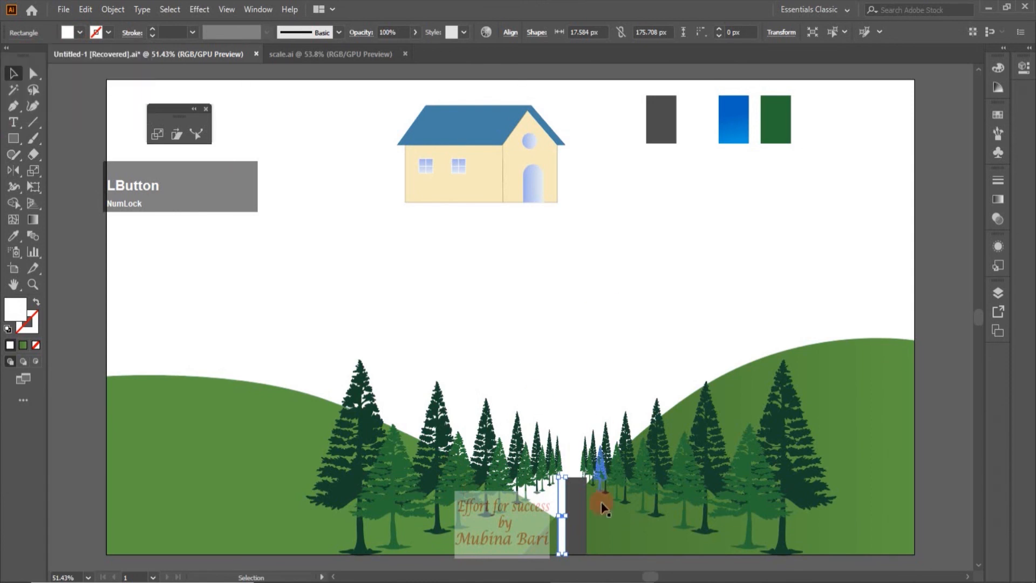
Align the white stripe and the dark gray road rectangle to each other's horizontal center
left_click(579, 533, "shift")
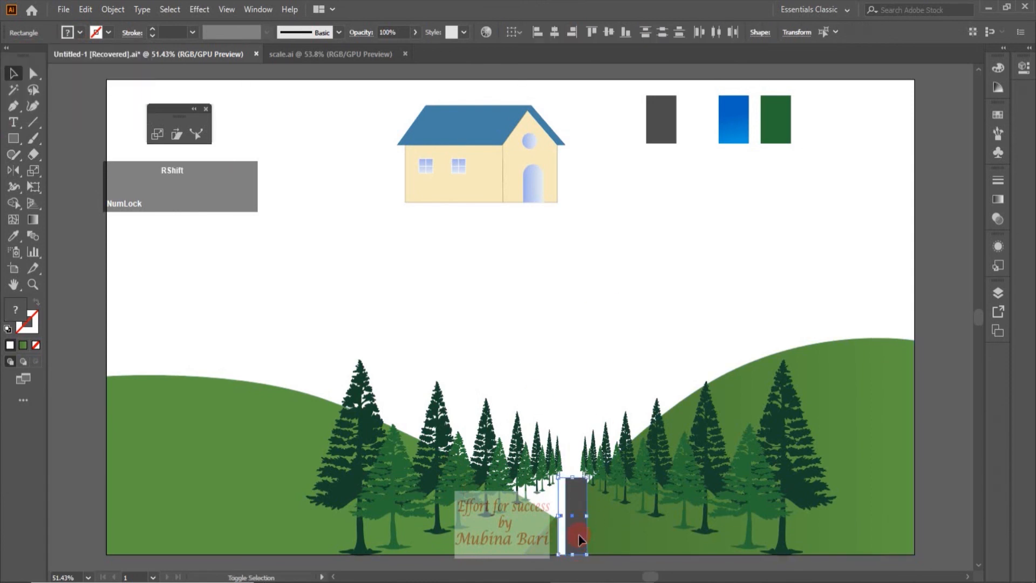
left_click(555, 32)
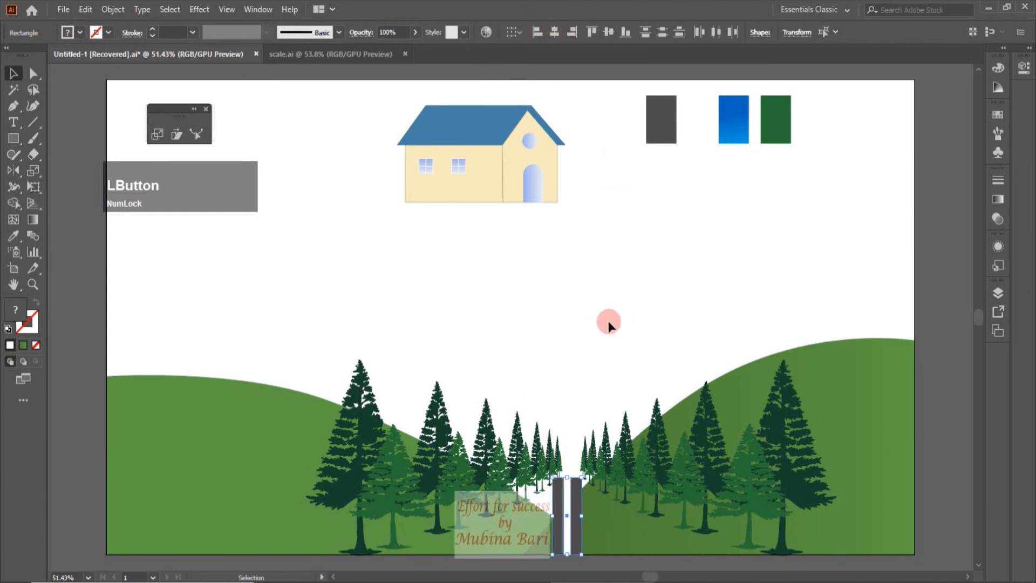
left_click(604, 303)
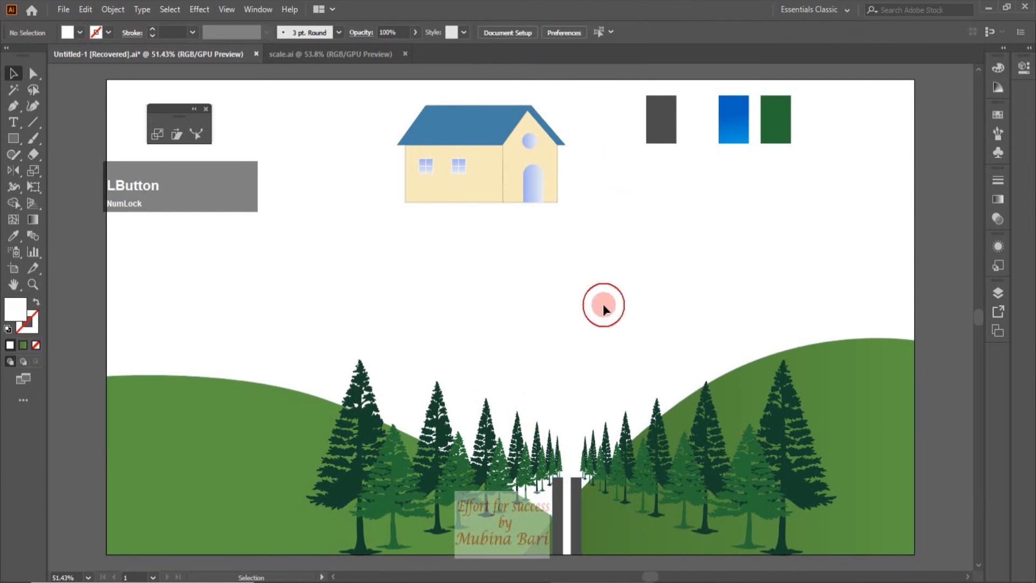
Scale the road's two bottom anchor points outward so the road widens toward the foreground between the tree rows
left_click(577, 514)
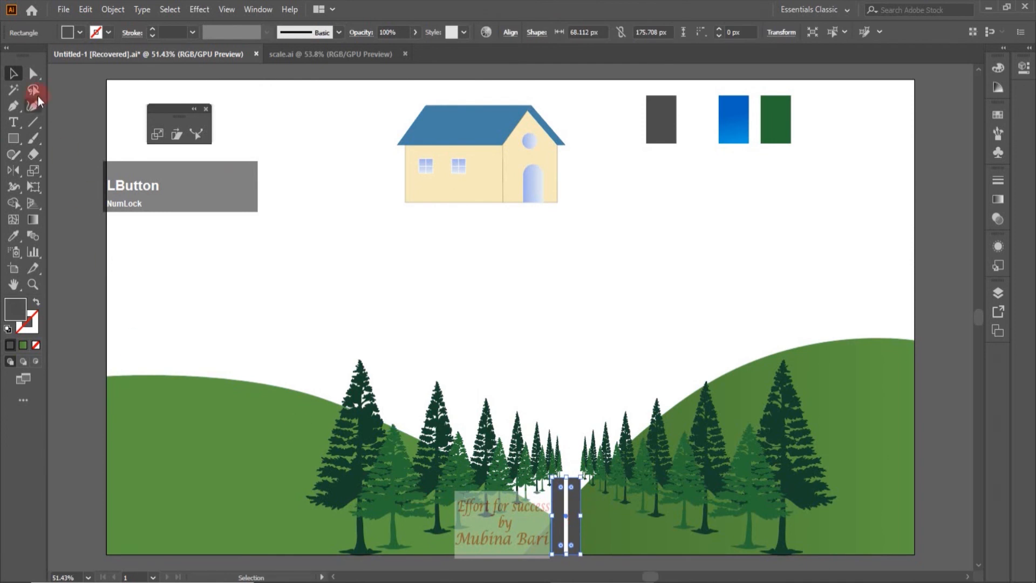
left_click(31, 77)
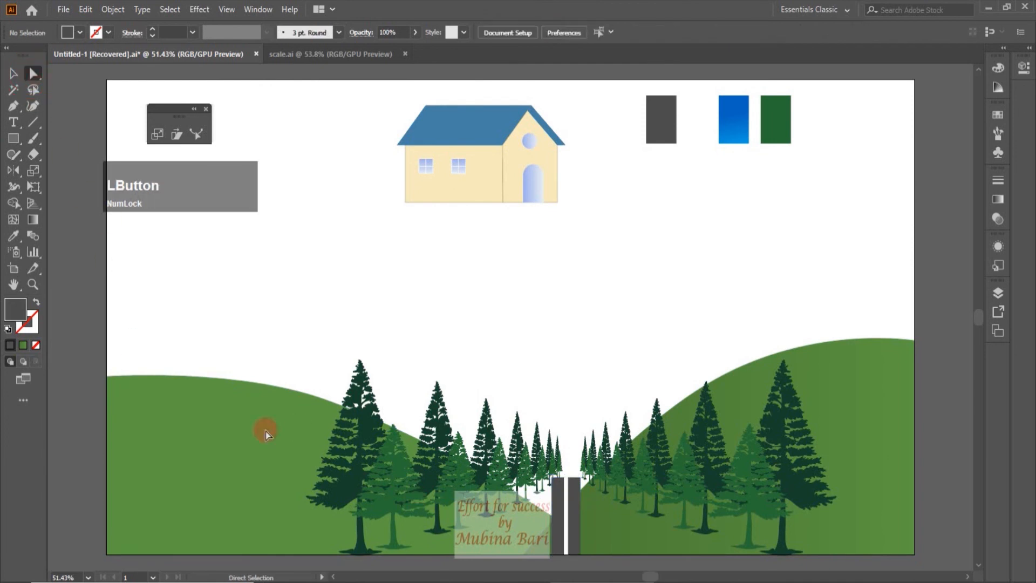
left_click(552, 556)
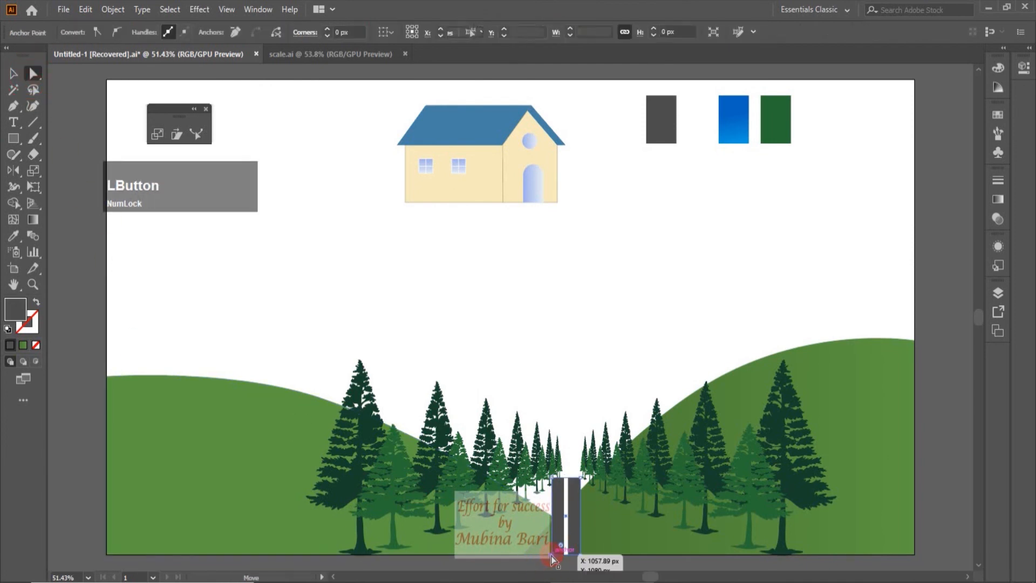
key("shift")
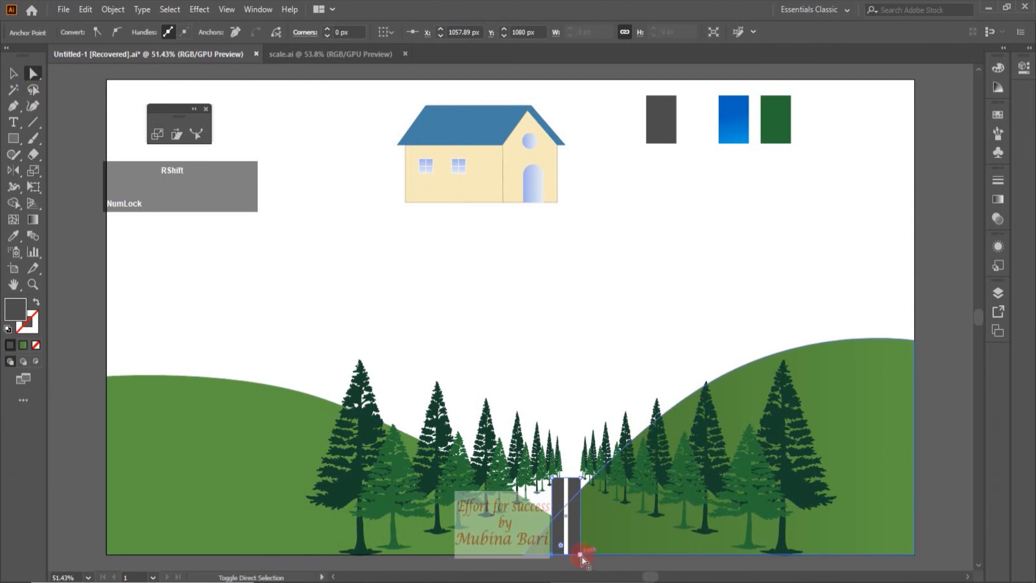
left_click(582, 556, "shift")
left_click(157, 134)
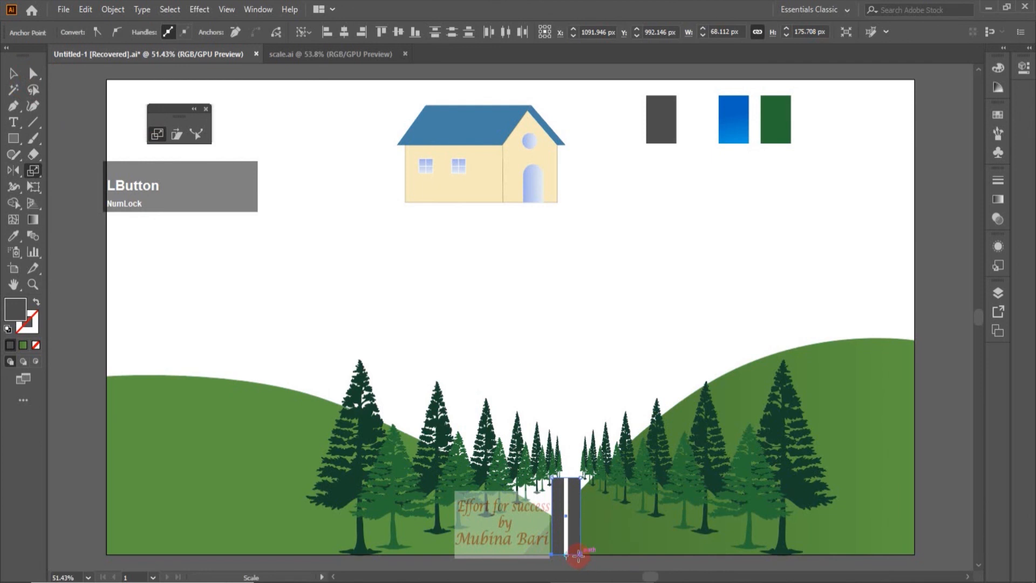
left_click_drag(581, 558, 662, 552)
left_click(13, 73)
left_click(138, 446)
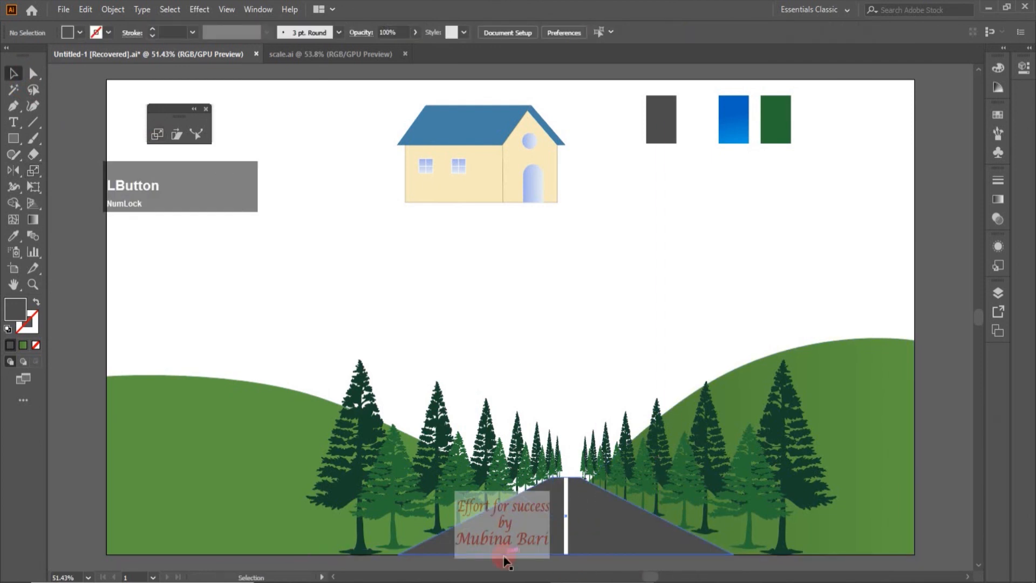
Scale the white stripe's two bottom anchor points outward so the stripe tapers toward the horizon like the road
left_click(567, 517)
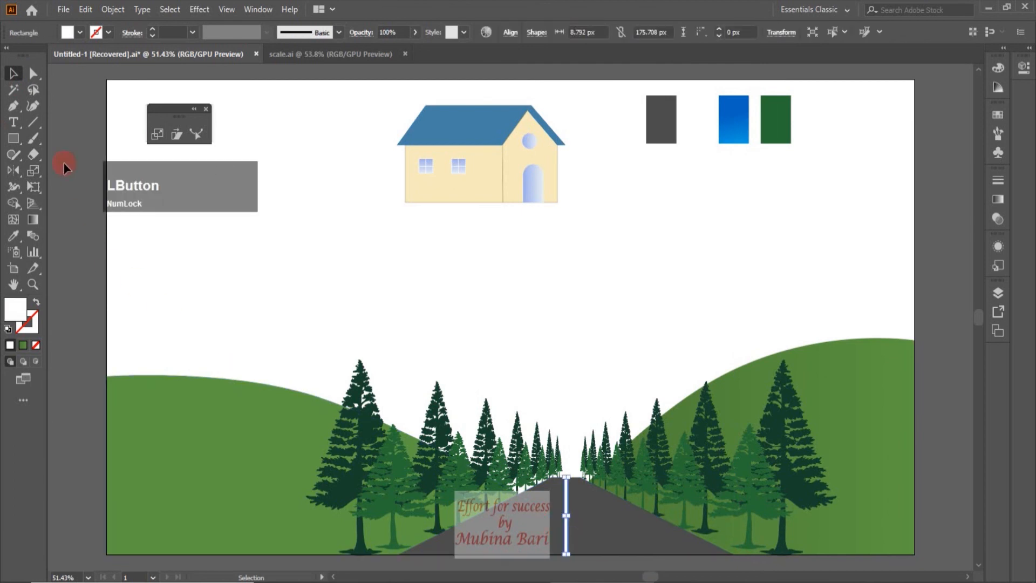
left_click(33, 73)
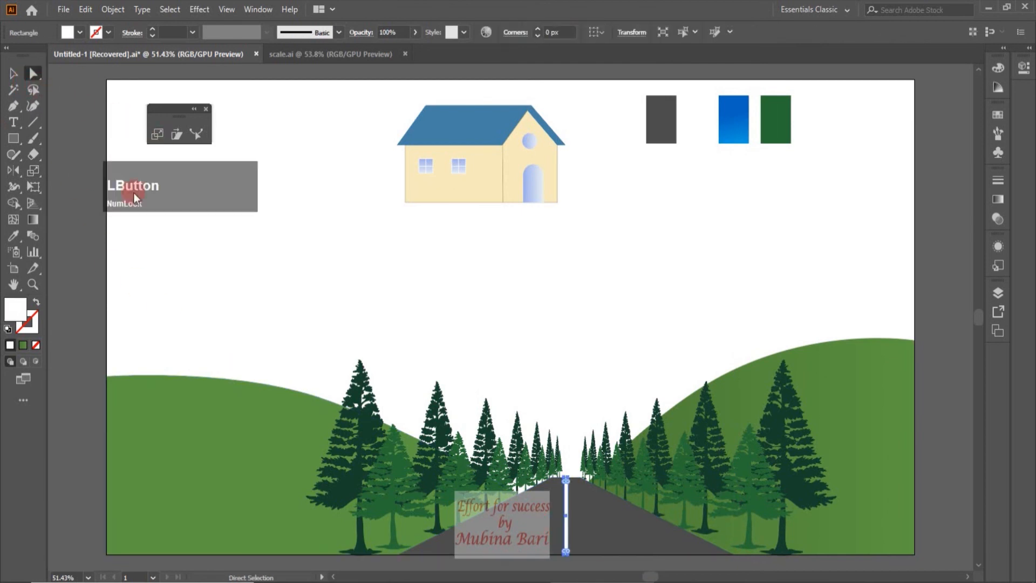
left_click(565, 555)
left_click(564, 557)
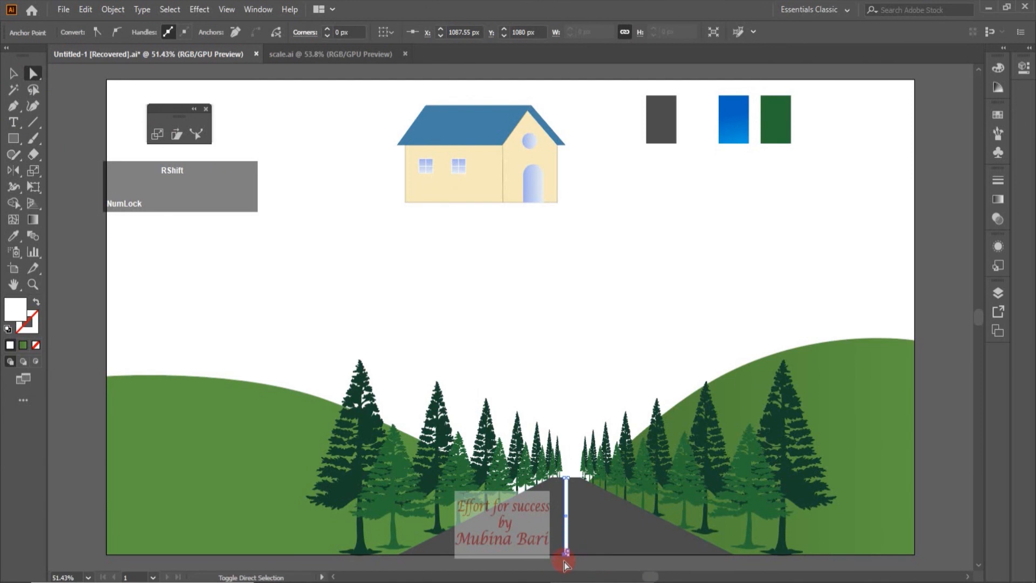
left_click(568, 557, "shift")
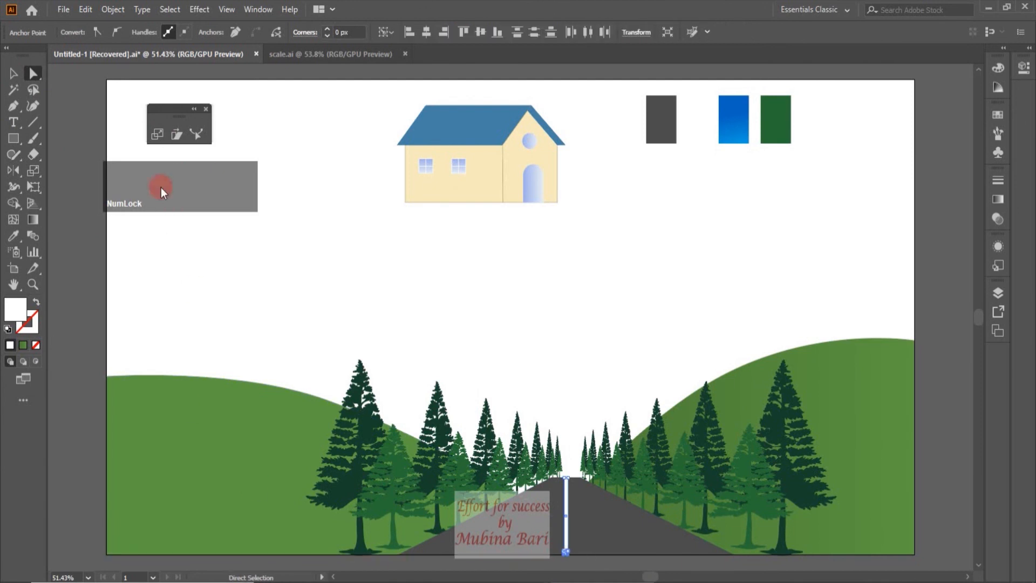
left_click(155, 133)
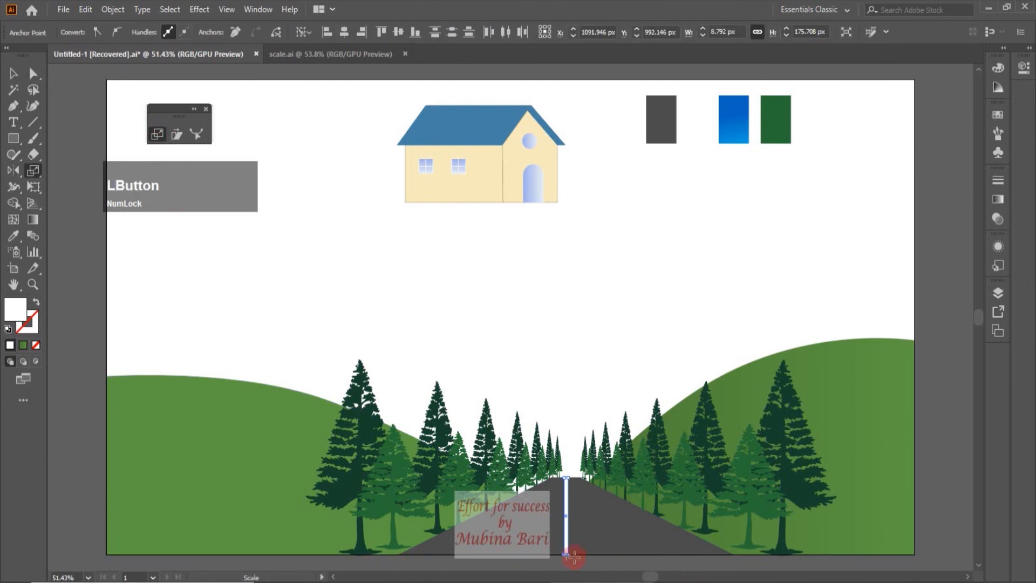
left_click_drag(571, 551, 576, 550)
left_click(18, 77)
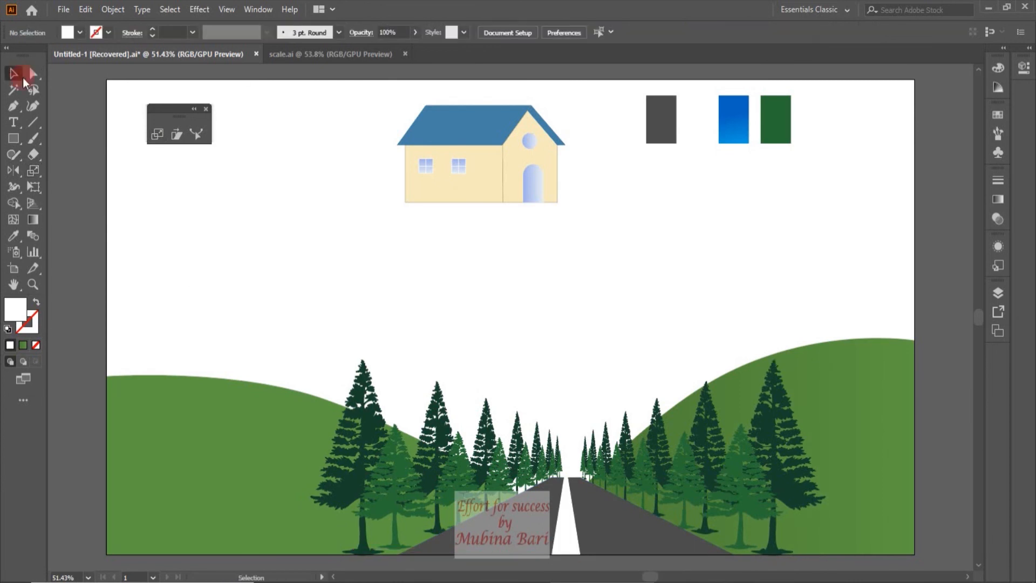
Scale the house down slightly and place it on the left green hill
left_click(441, 177)
left_click_drag(565, 201, 189, 471)
left_click(116, 559)
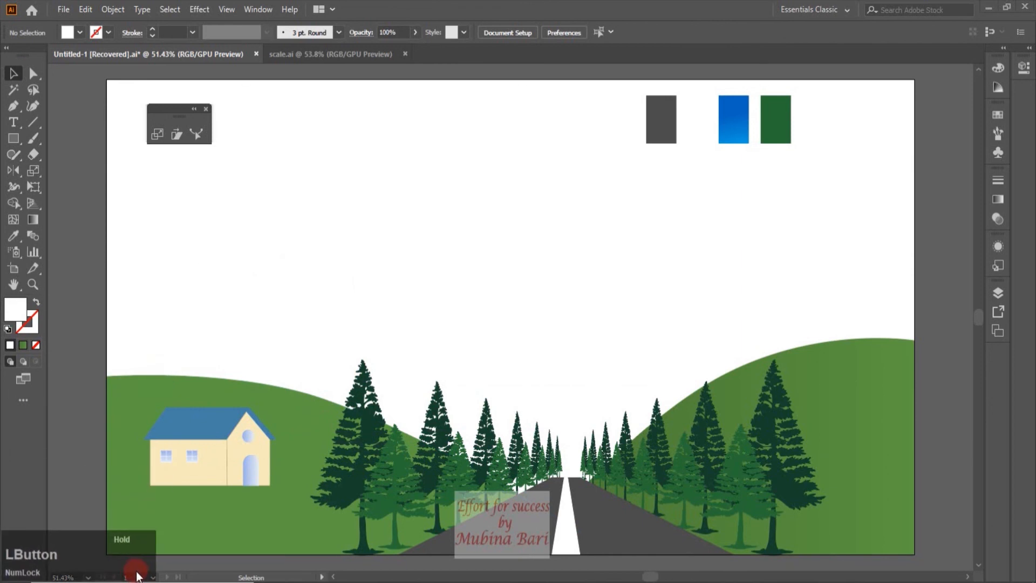
Delete the dark gray and green sample rectangles
left_click(673, 139)
key("Delete")
left_click(781, 139)
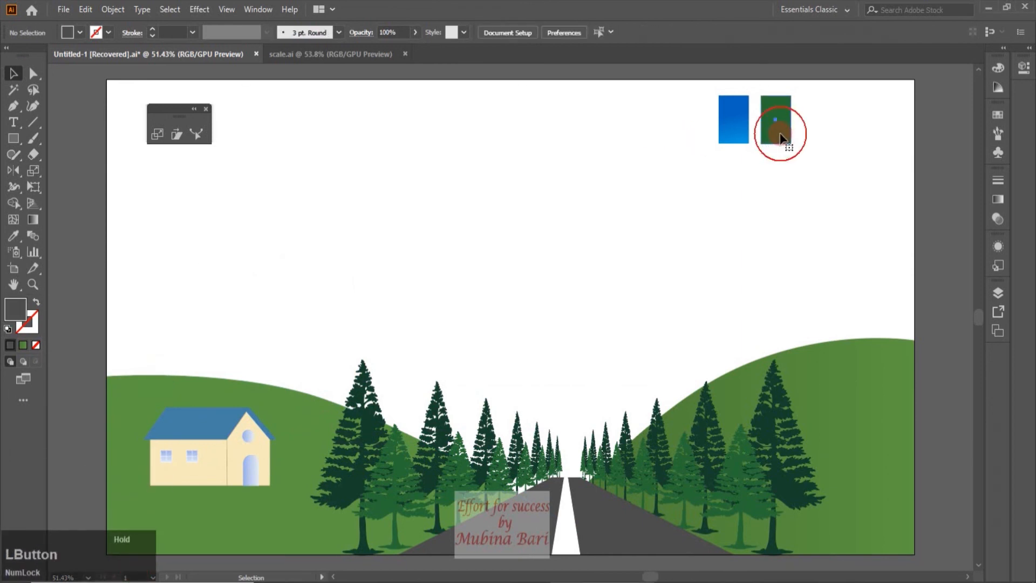
key("Delete")
Draw a sky rectangle of about 1920 by 1080 px covering the whole artboard and send it to the back
left_click(734, 130)
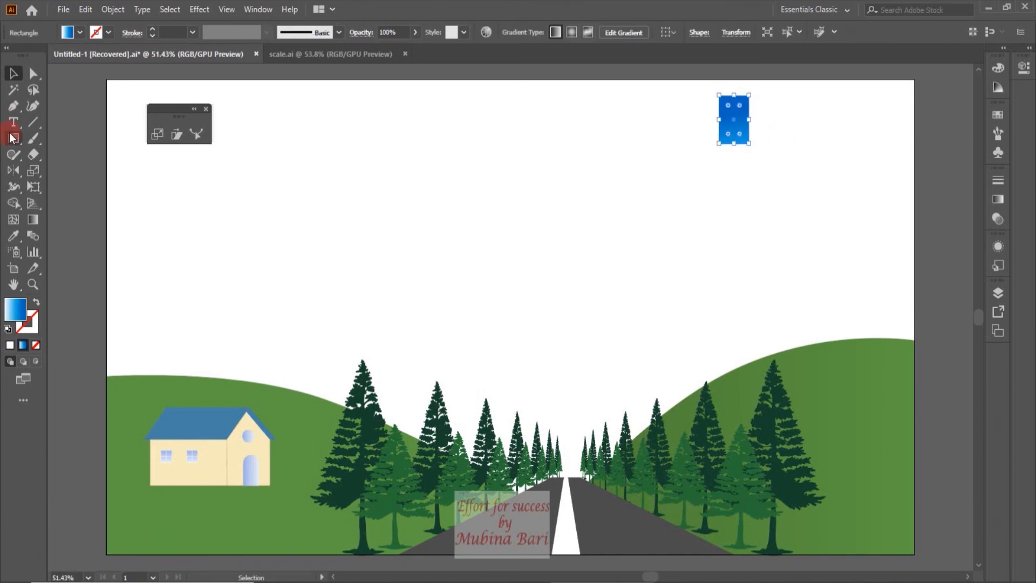
left_click(13, 138)
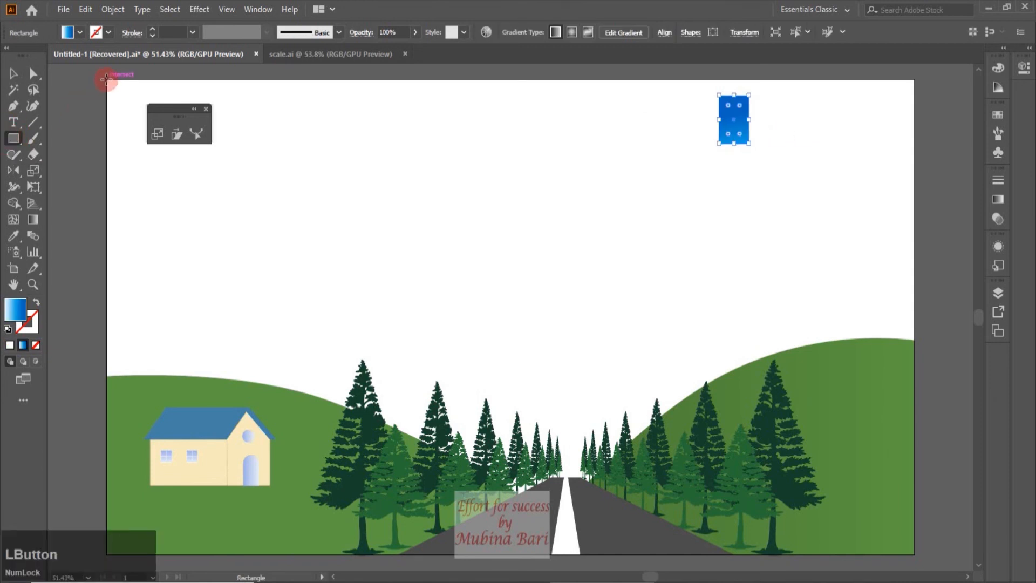
mouse_move(107, 80)
left_mouse_down()
mouse_move(168, 198)
mouse_move(351, 386)
mouse_move(583, 489)
mouse_move(717, 532)
mouse_move(815, 555)
mouse_move(915, 555)
left_mouse_up()
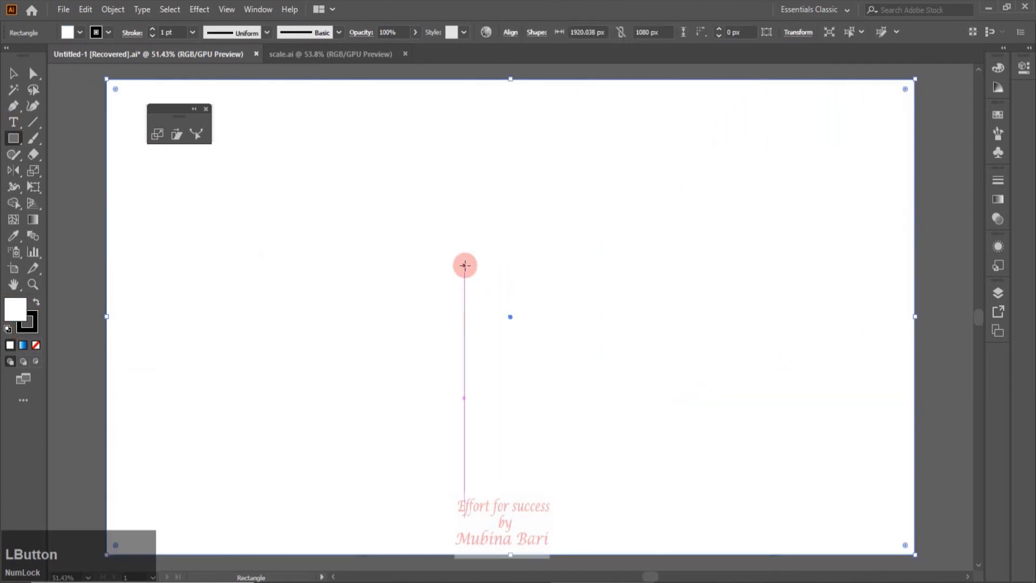
left_click(13, 72)
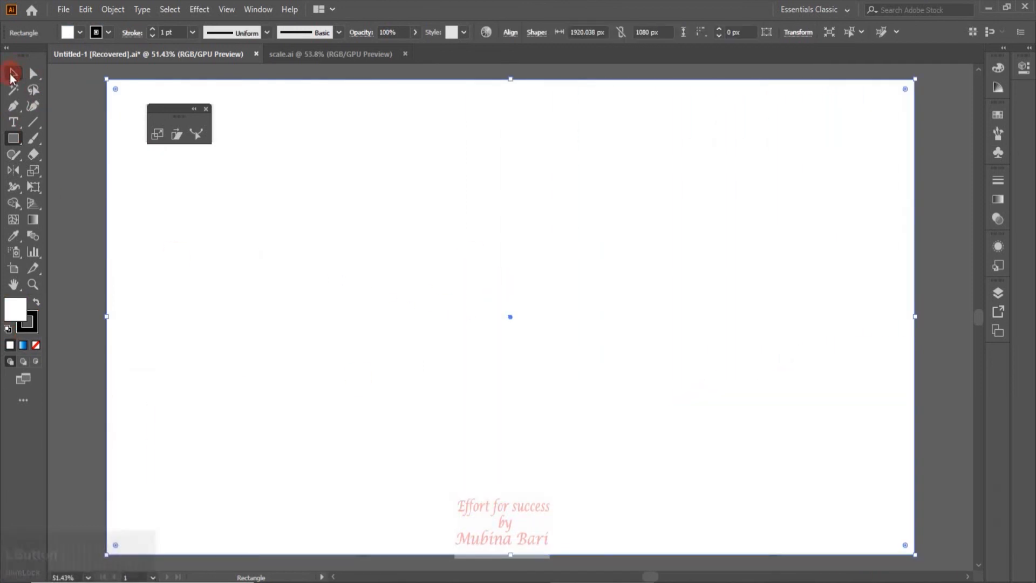
right_click(437, 241)
mouse_move(497, 468)
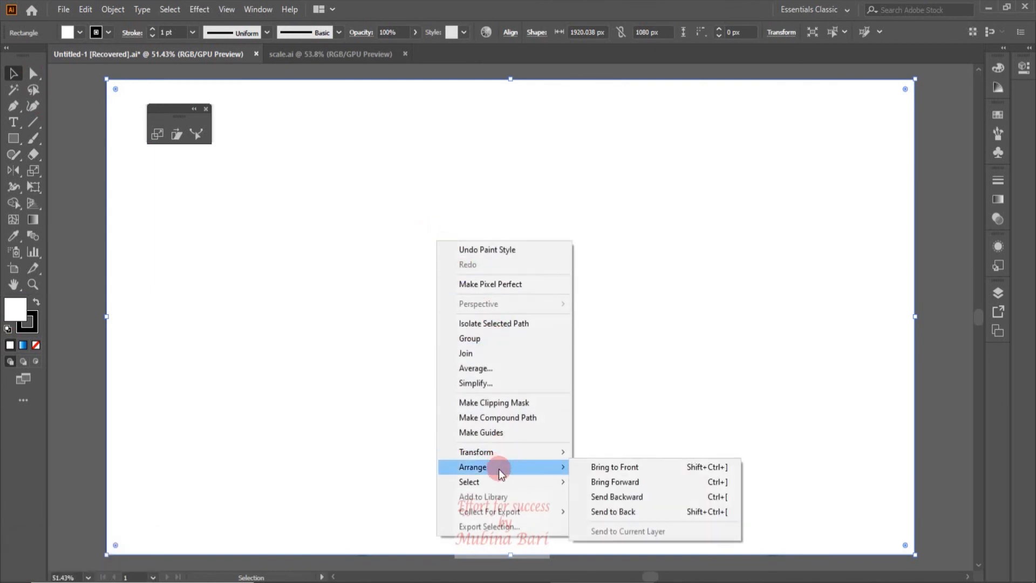
left_click(594, 511)
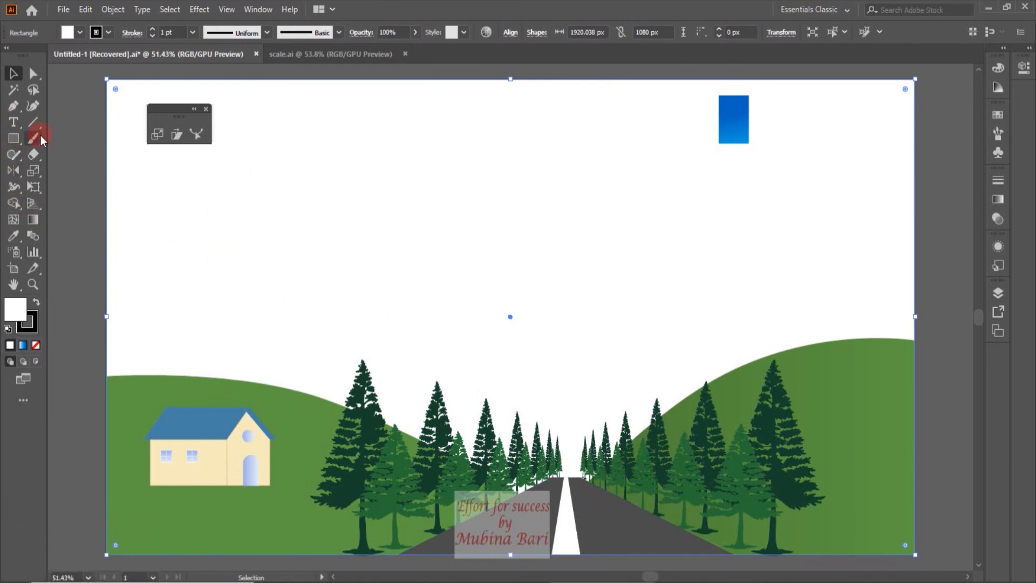
Fill the sky rectangle with the sample's blue gradient using the Eyedropper, and delete the blue sample rectangle
left_click(14, 238)
left_click(724, 130)
left_click(21, 83)
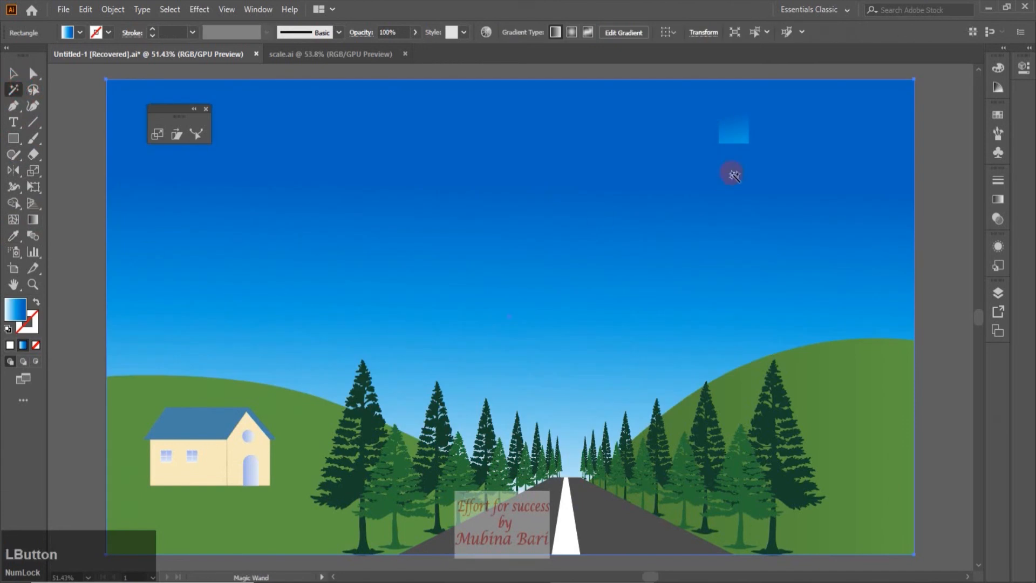
left_click(22, 75)
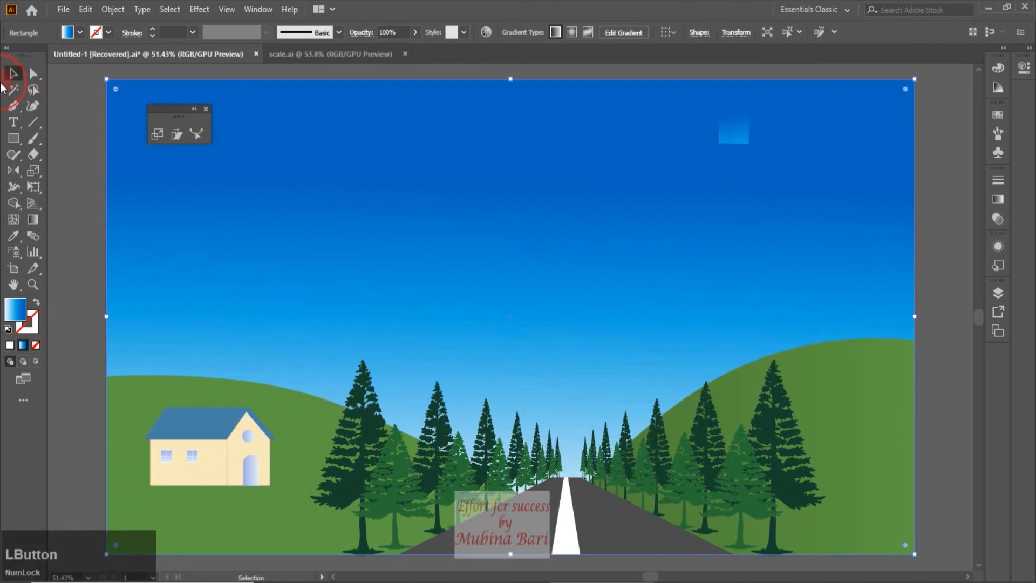
left_click(728, 136)
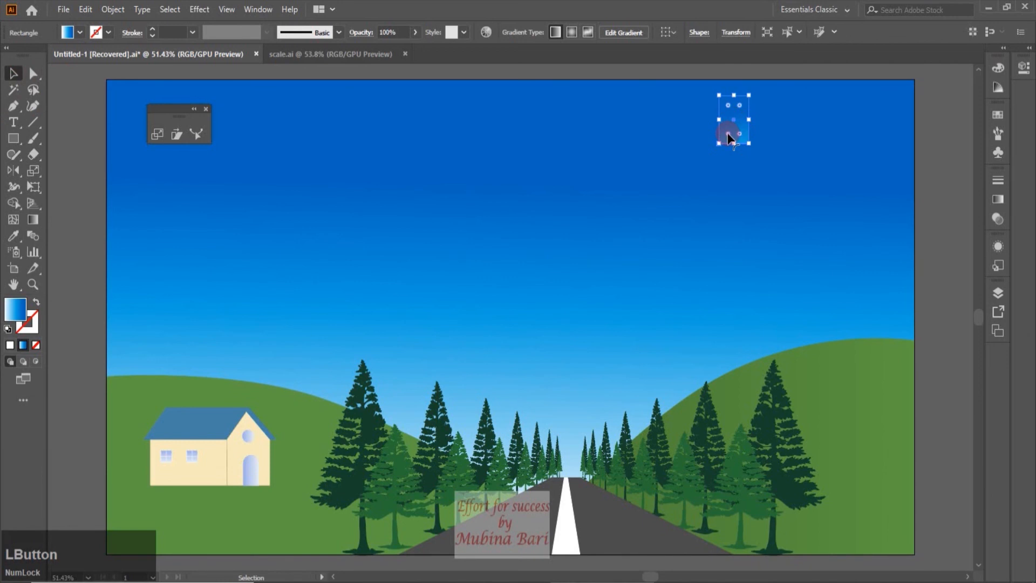
key("Delete")
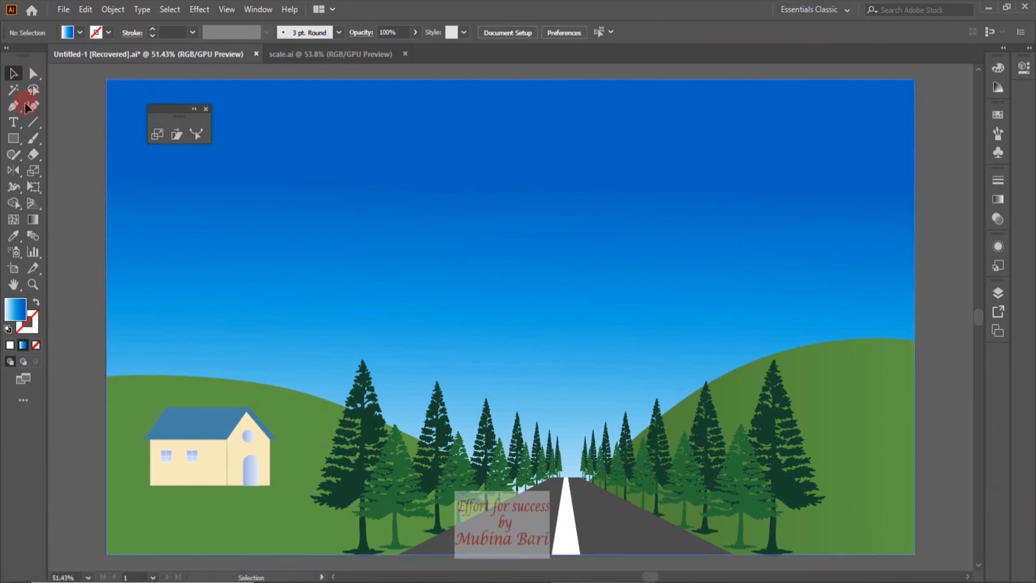